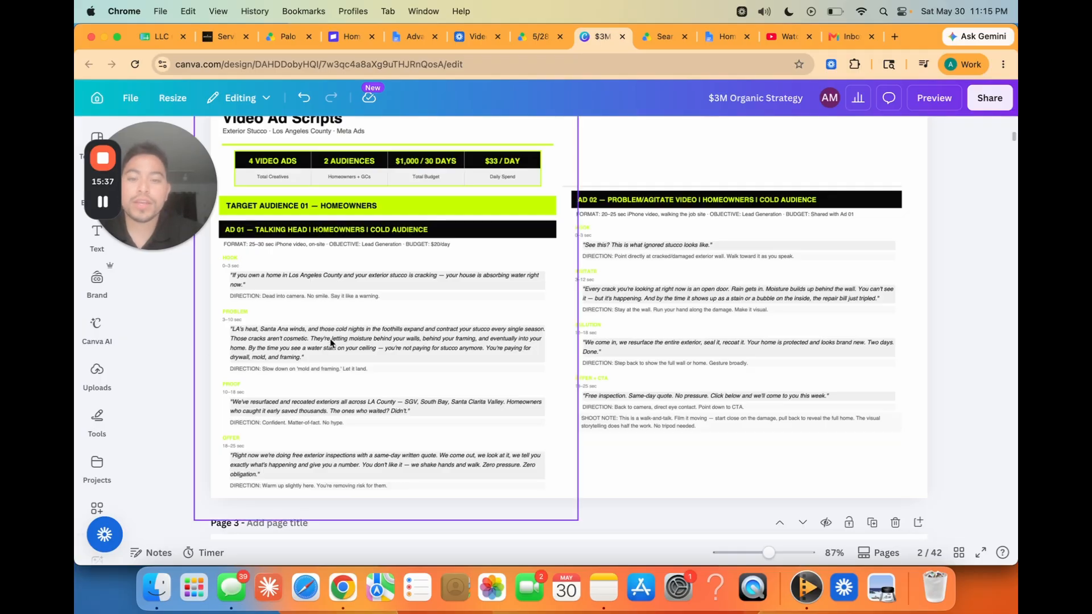
Step: Shift the homeowner ad script image on page 2 slightly to the right
left_click_drag(330, 339, 347, 340)
left_click(204, 352)
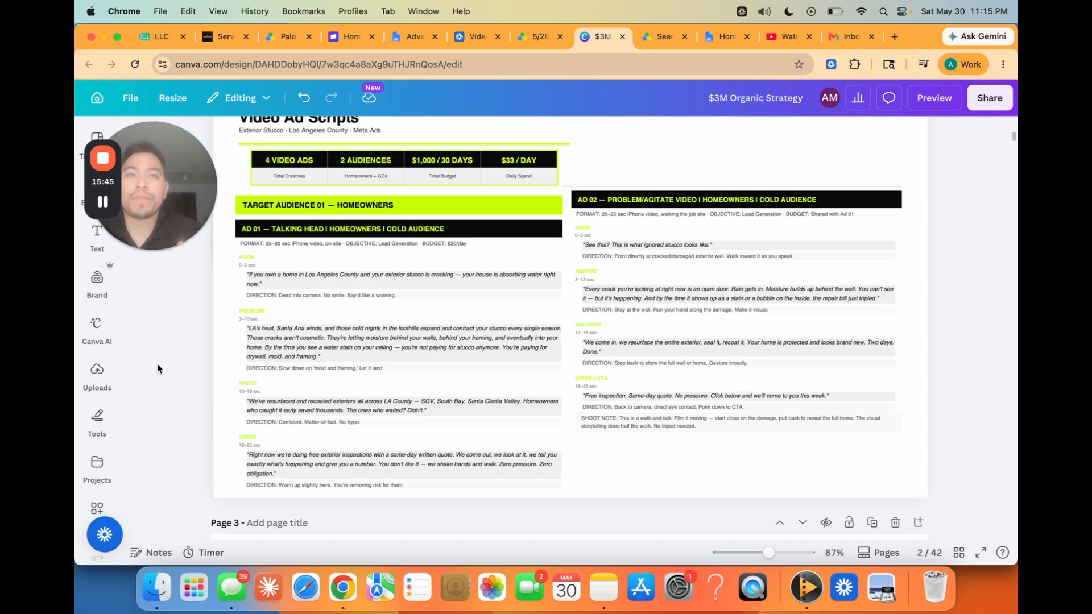
Step: Review the three Vision Stucco ad scripts on page 3, including the Tour Ad and Transform Home Exterior scripts
scroll(157, 363, "down", 7)
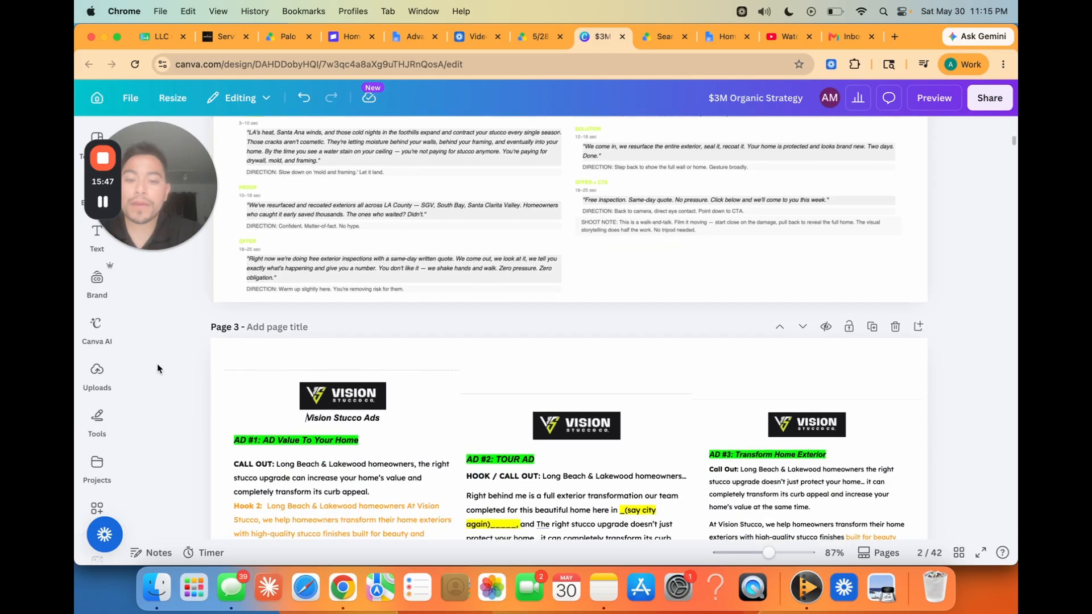
scroll(157, 364, "down", 2)
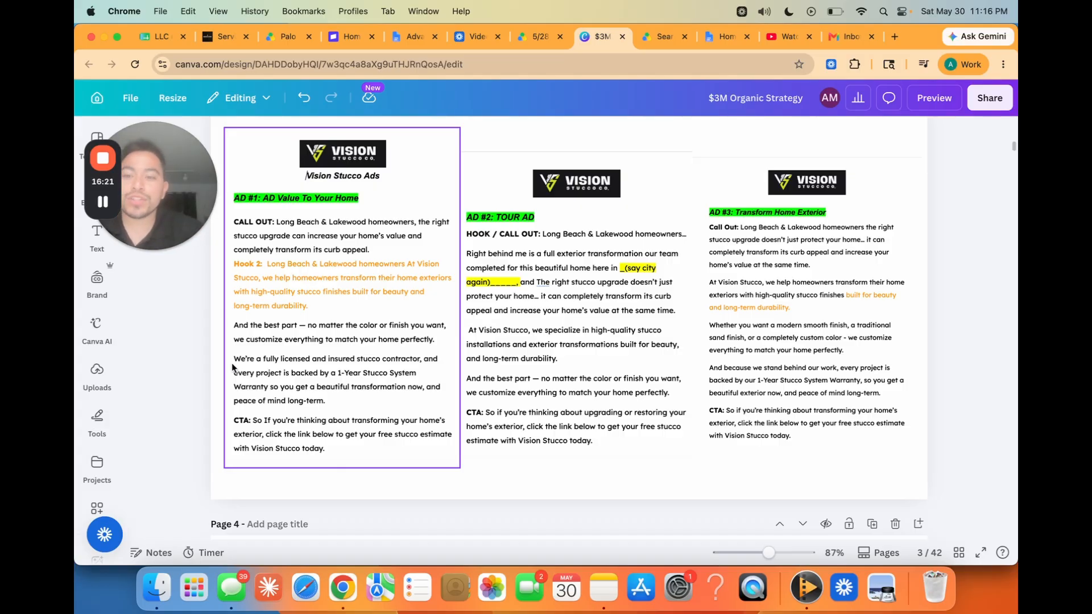
left_click(182, 364)
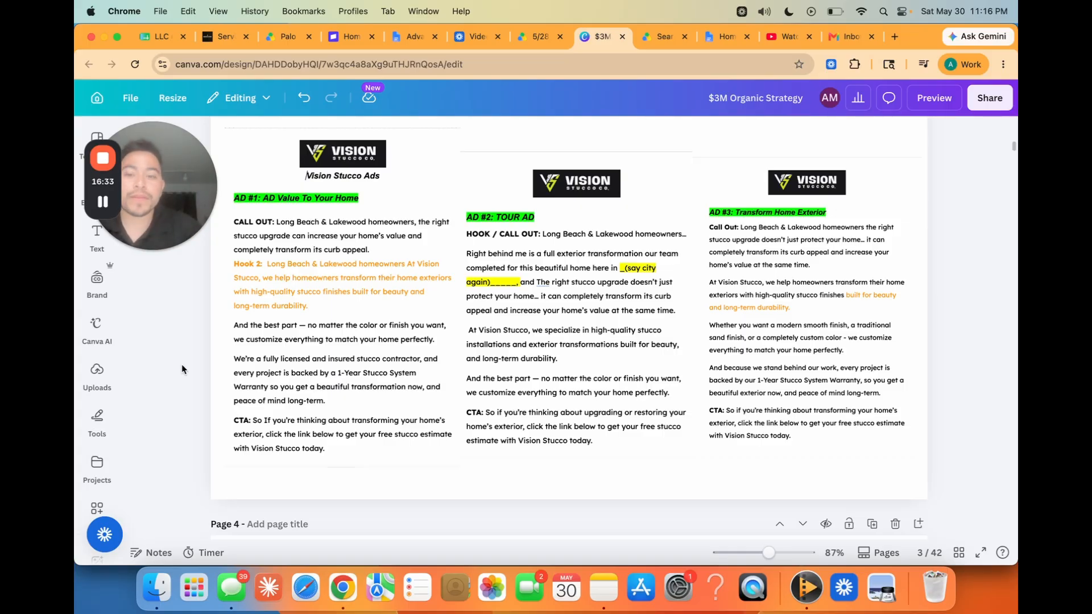
scroll(294, 346, "up", 1)
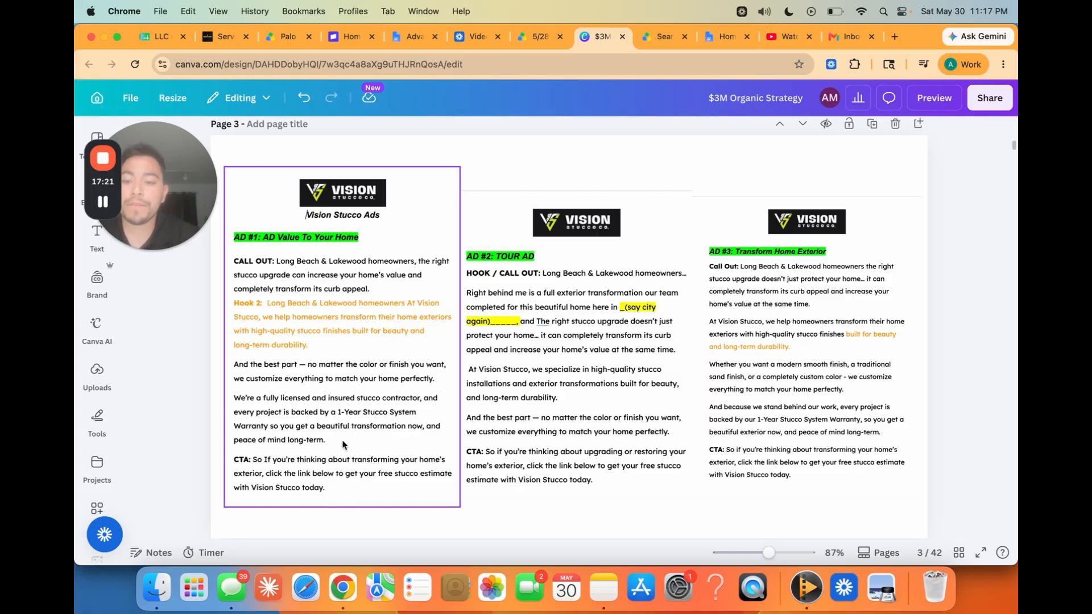
scroll(344, 444, "down", 1)
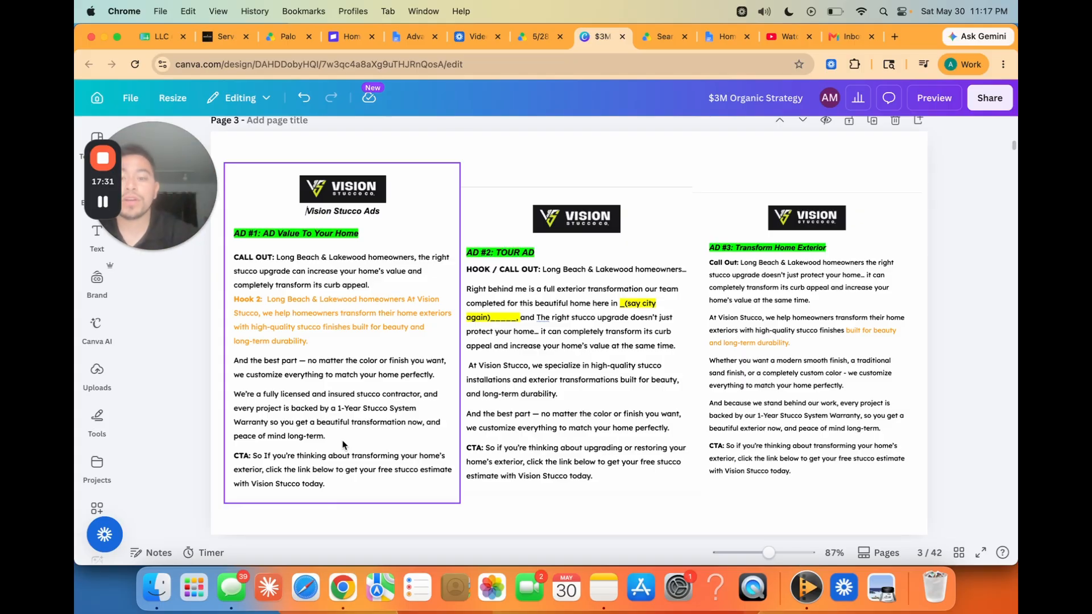
scroll(342, 445, "down", 1)
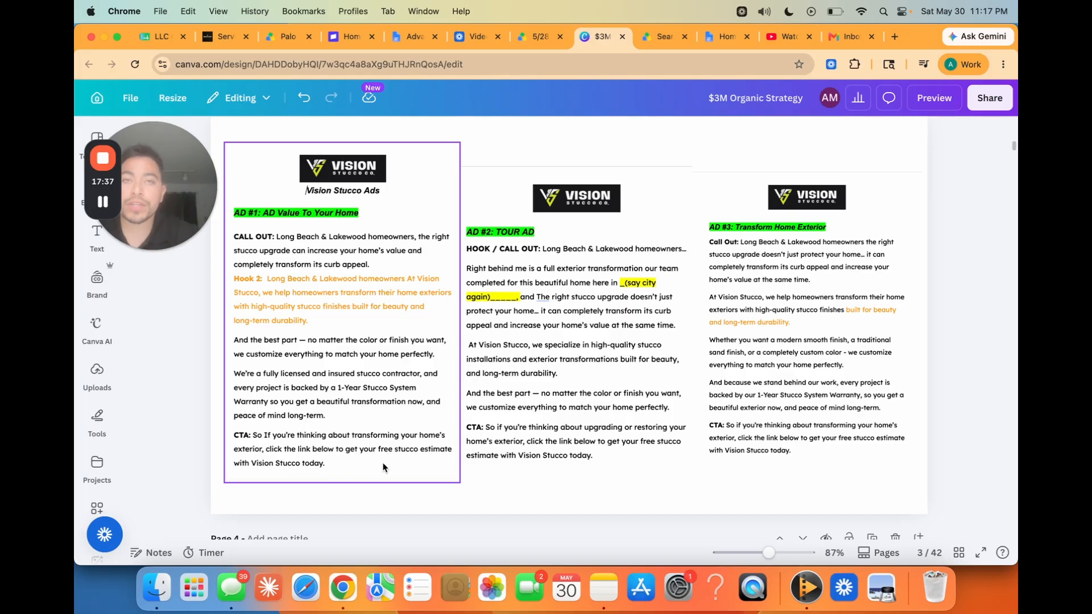
scroll(382, 466, "up", 1)
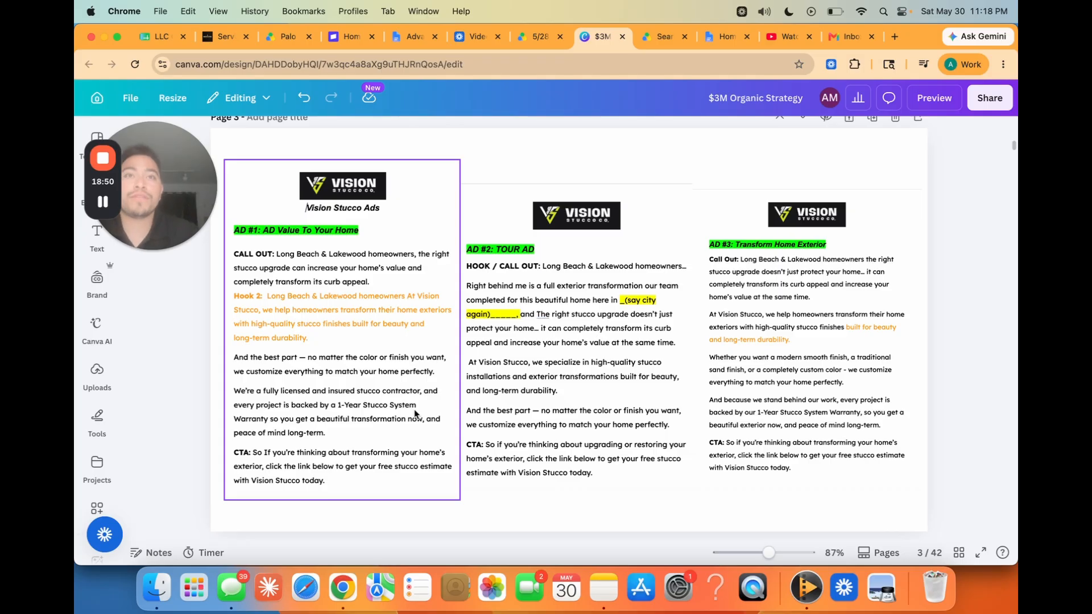
left_click(649, 300)
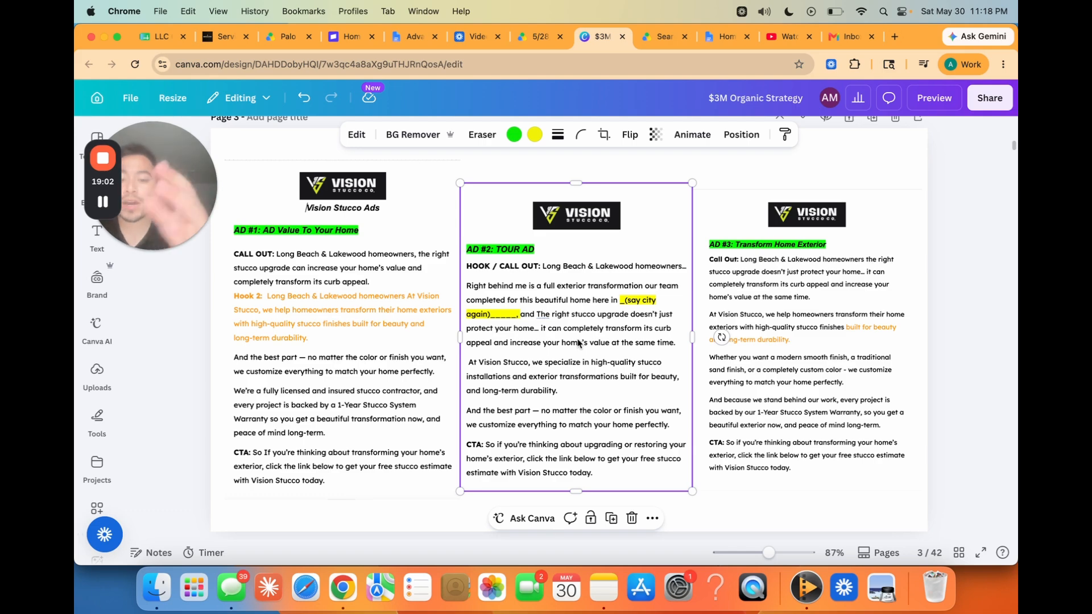
left_click(836, 357)
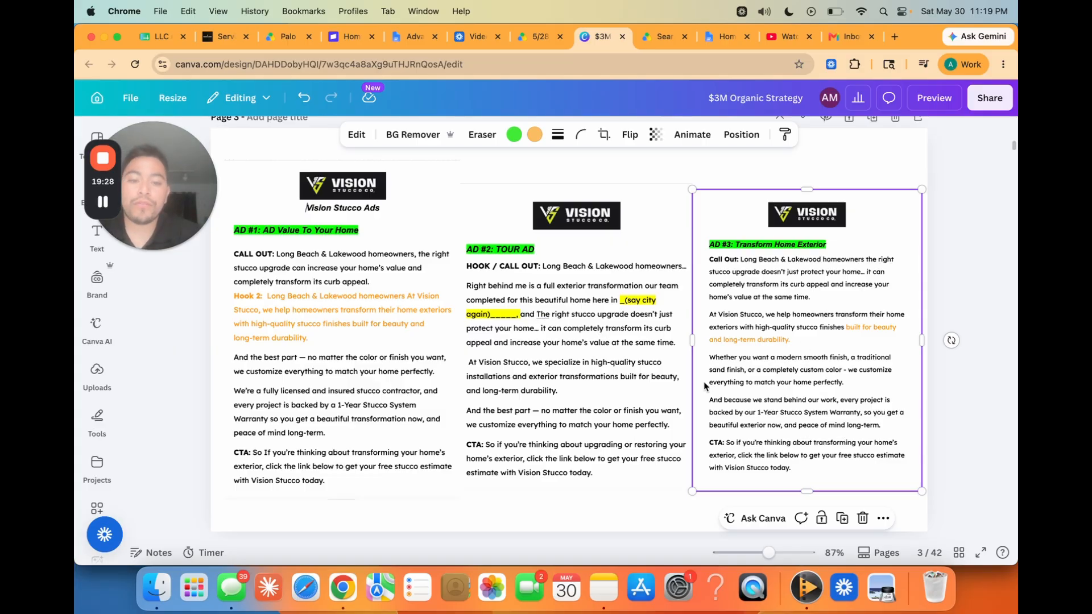
Step: Play the two finished Vision Stucco video ads on page 4
scroll(705, 386, "down", 10)
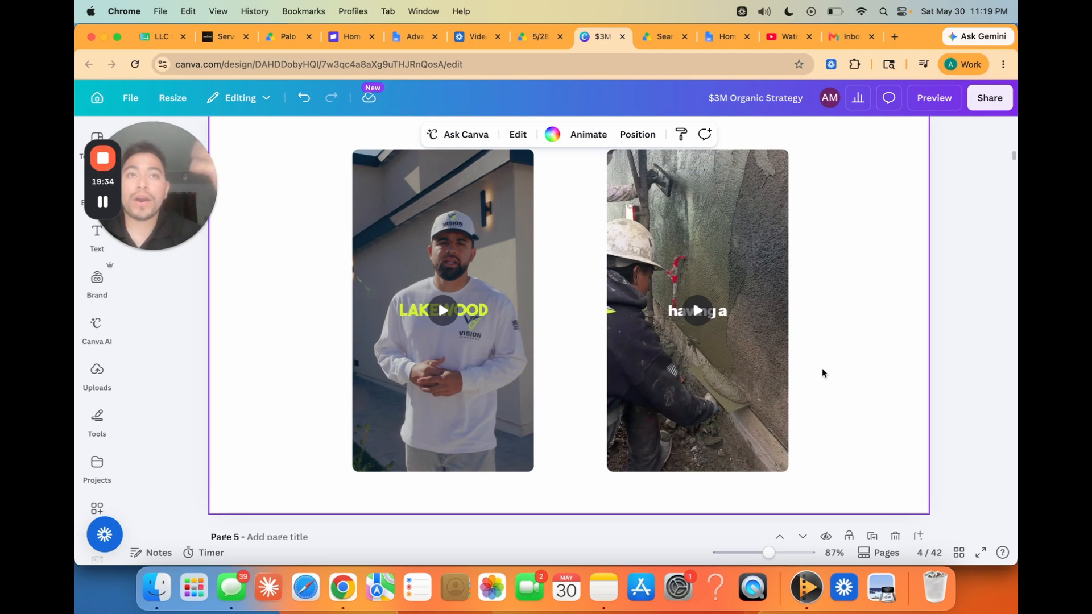
mouse_move(694, 315)
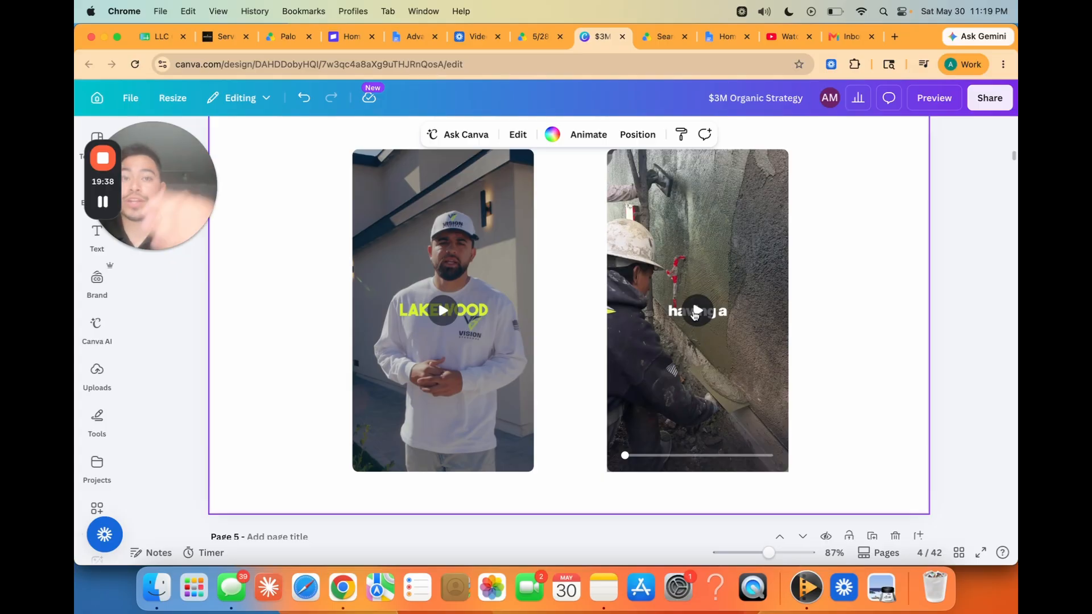
scroll(586, 319, "up", 1)
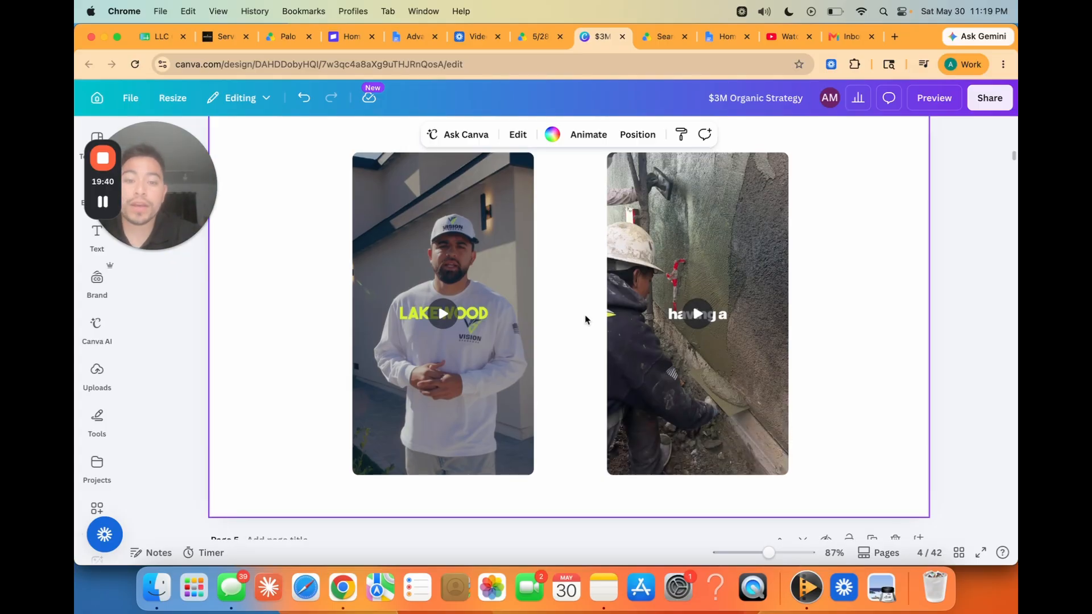
left_click(522, 300)
left_click(330, 301)
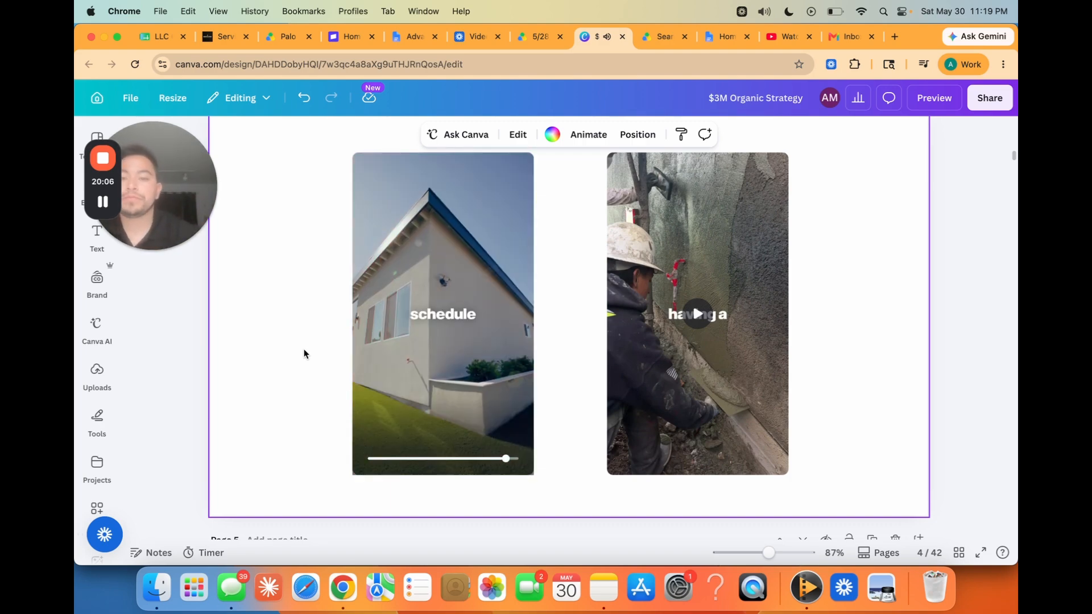
mouse_move(447, 316)
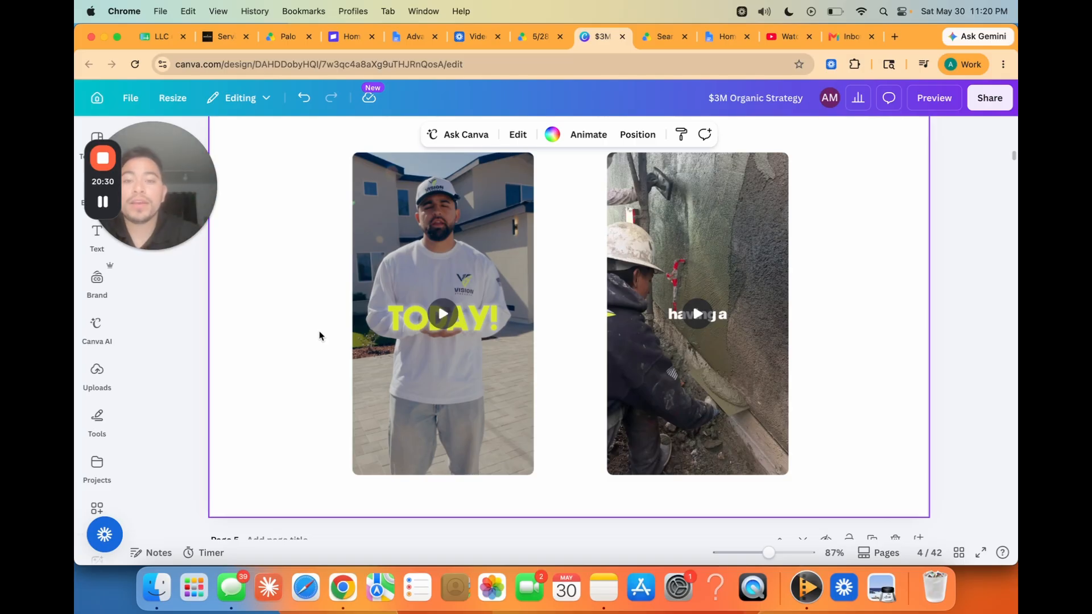
left_click(699, 312)
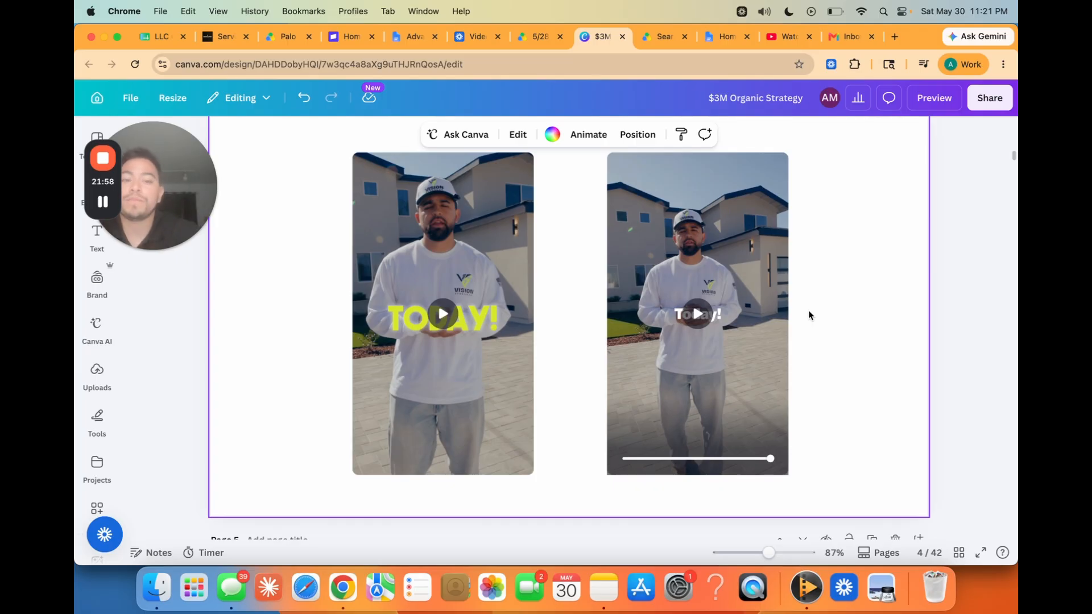
Step: Switch to Meta Ads Manager and create a new auction campaign with the Leads objective
key("ctrl+Up")
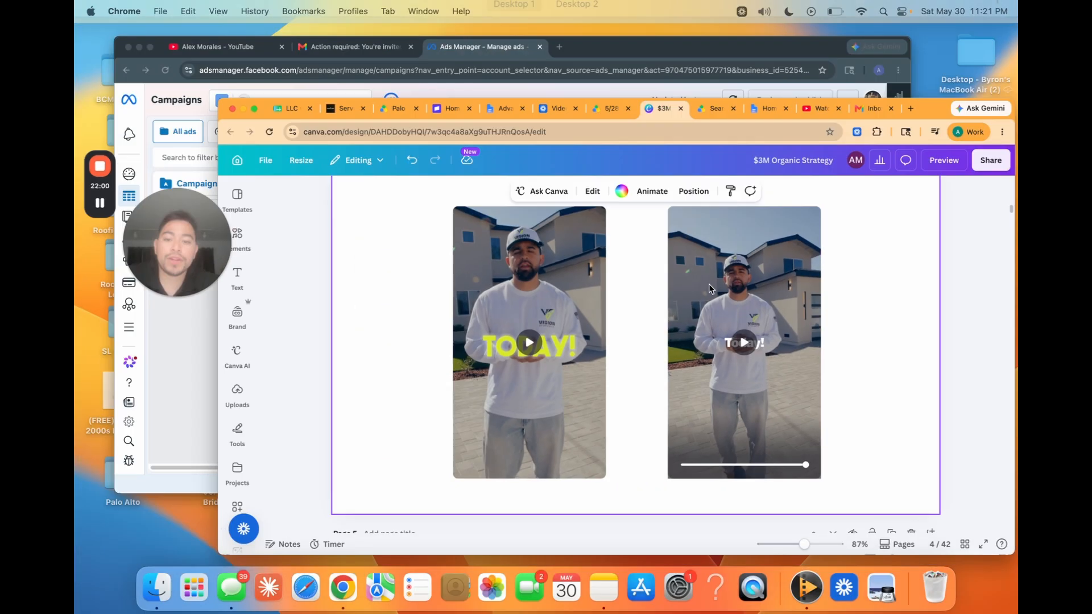
left_click(383, 283)
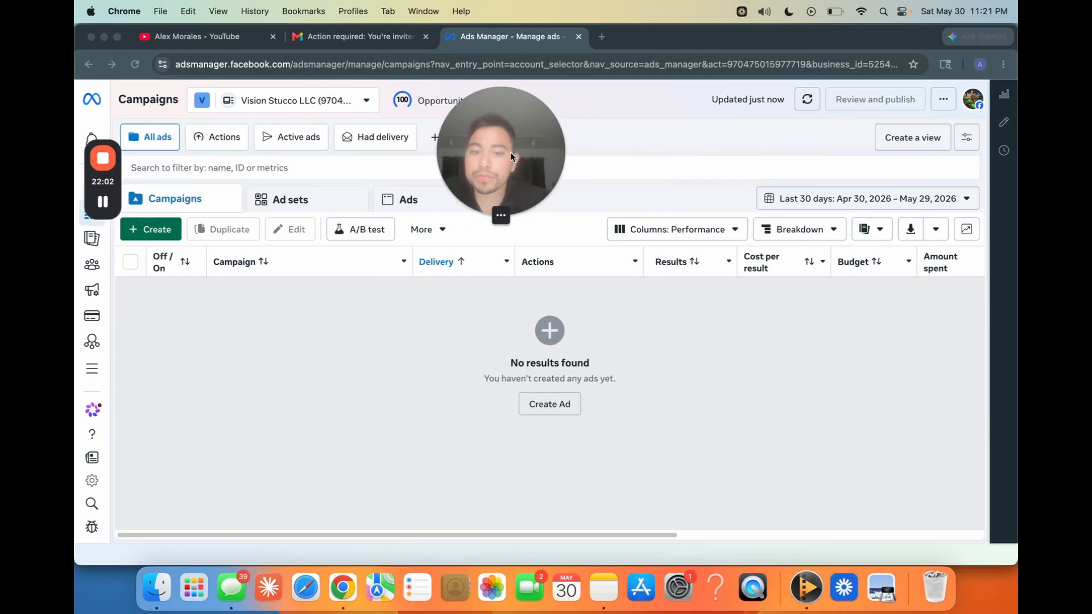
left_click(153, 230)
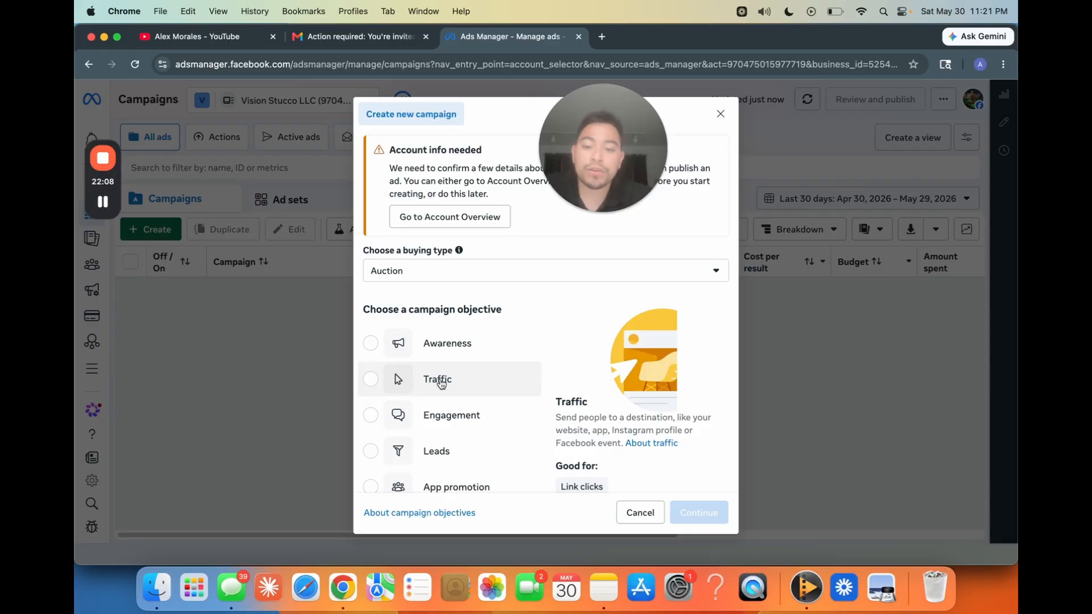
scroll(441, 382, "down", 2)
left_click(439, 376)
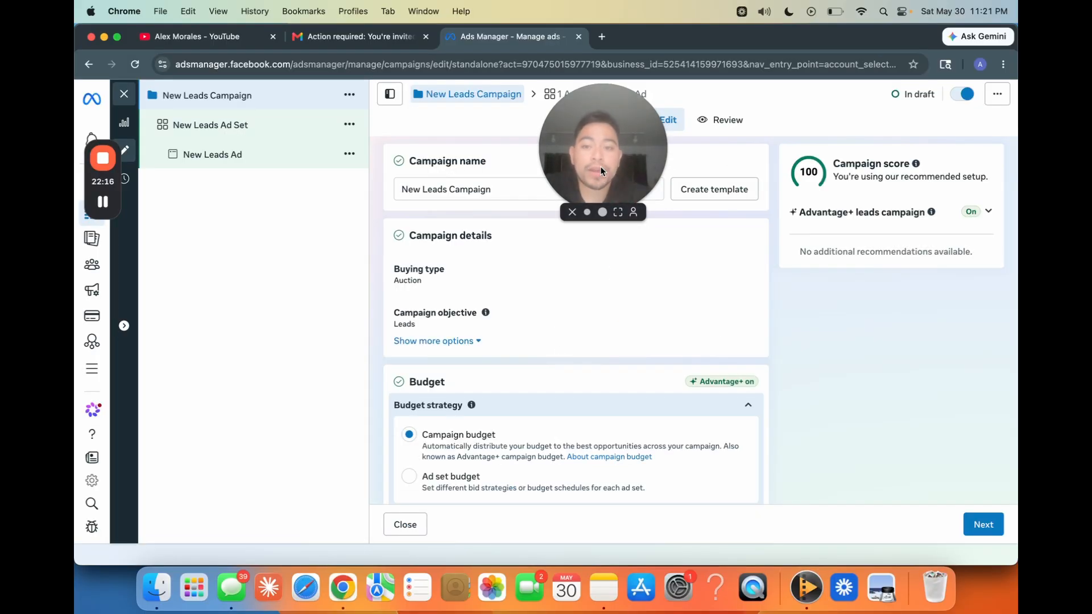
Step: Rename the new leads campaign as "1. LLC Completed Project"
left_click_drag(619, 145, 859, 165)
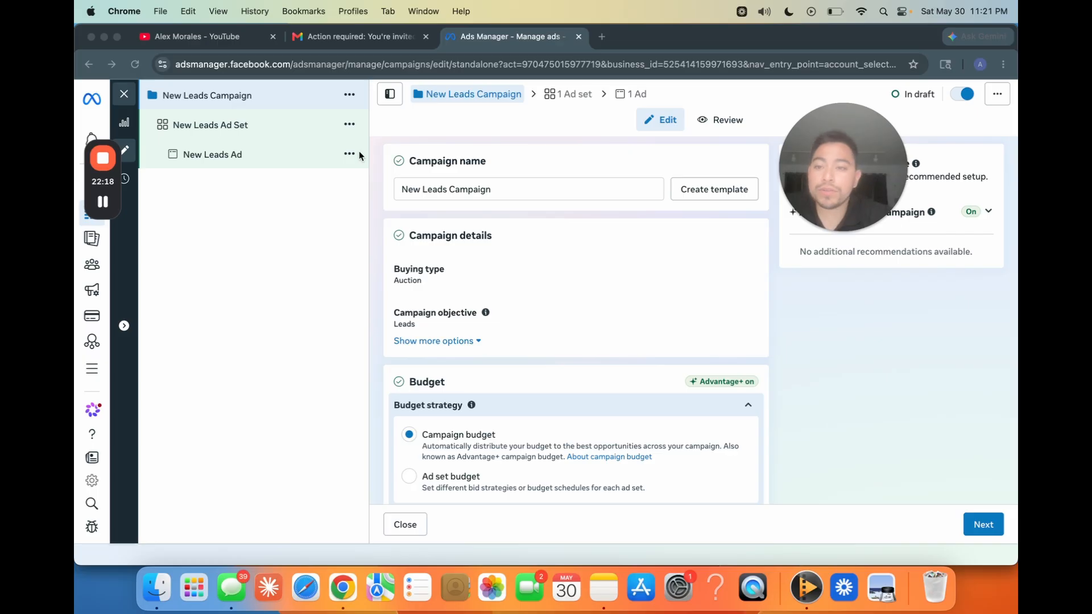
triple_click(453, 189)
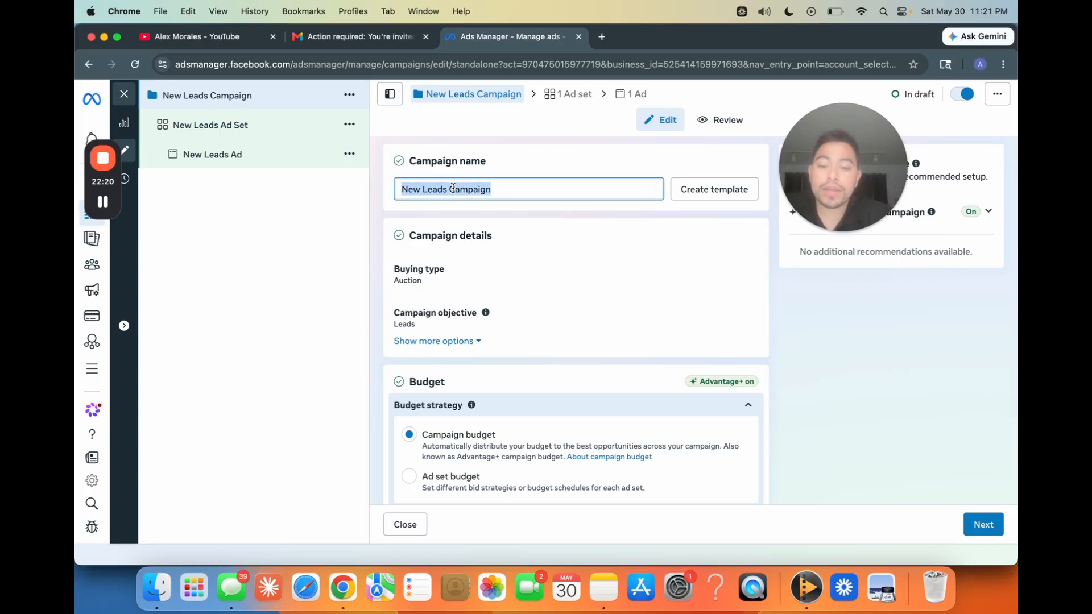
type("1.")
key("super+h")
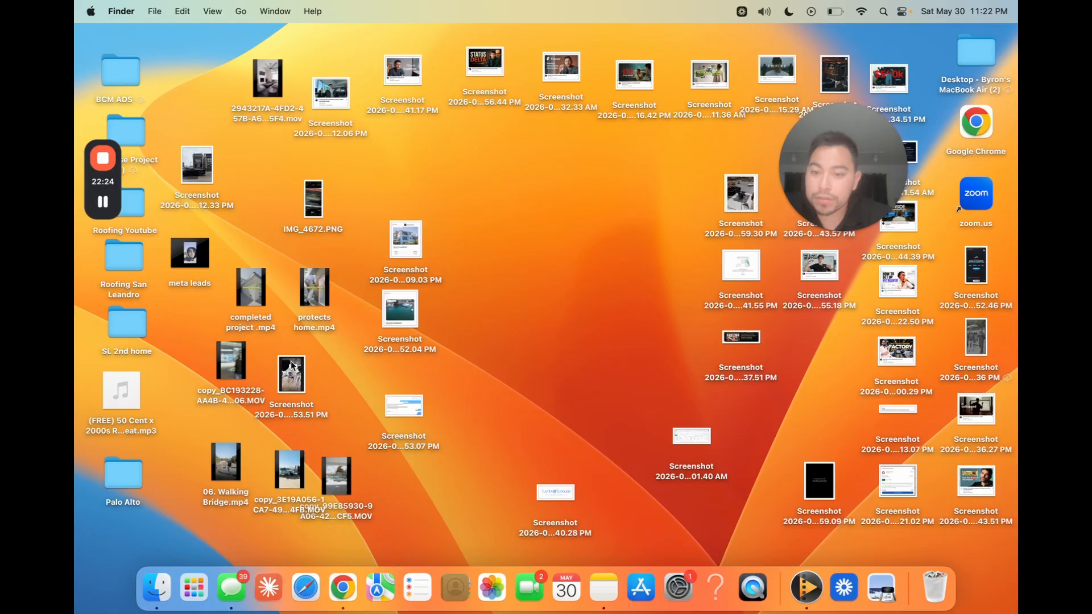
key("ctrl+Left")
type("camp")
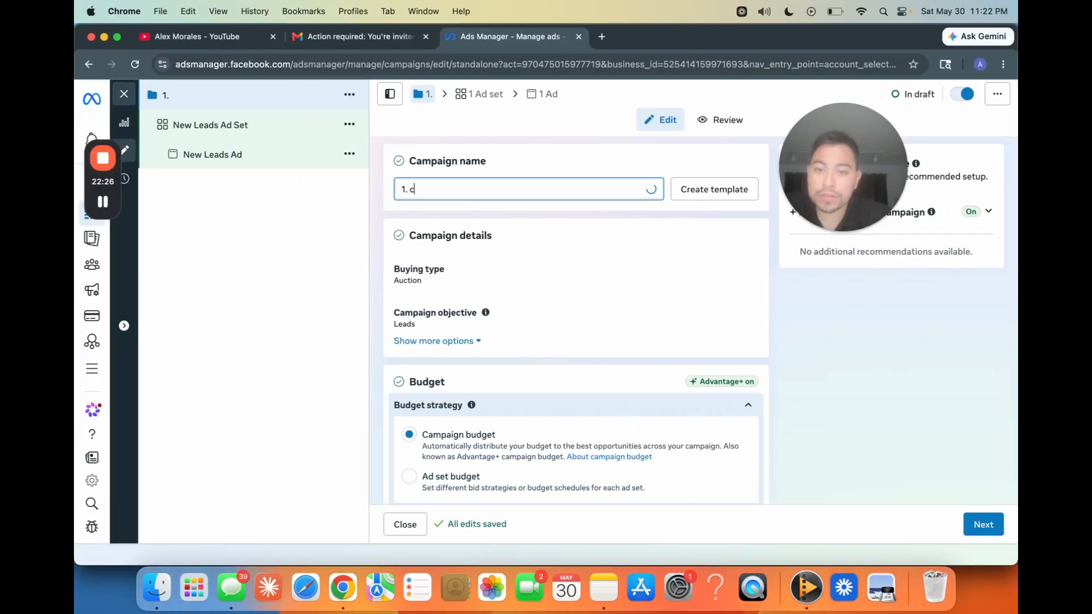
key("BackSpace")
key("BackSpace")
key("BackSpace")
key("BackSpace")
key("BackSpace")
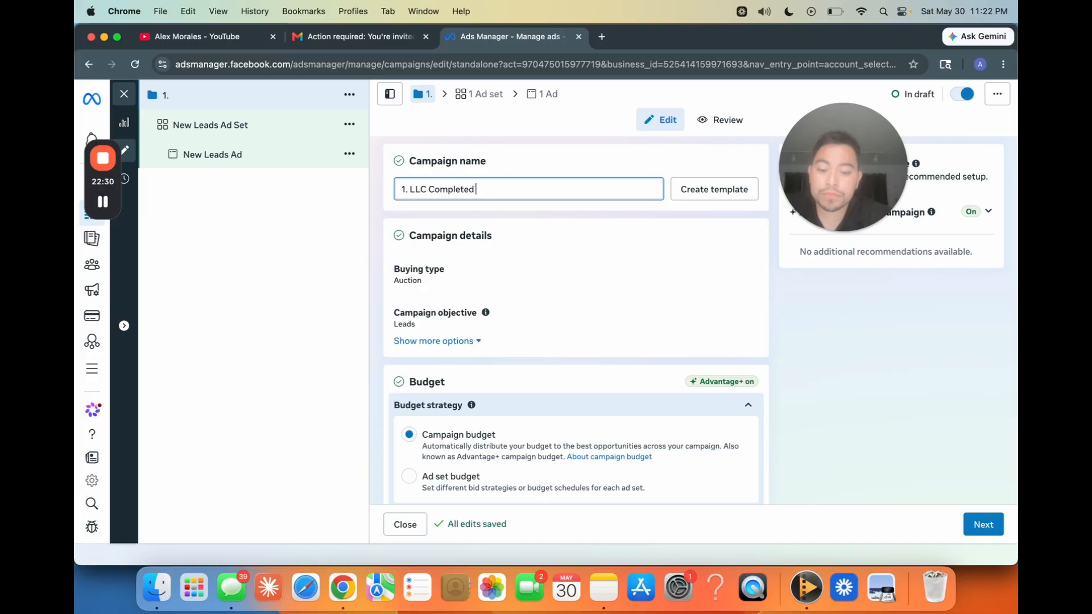
type("oject")
Step: Rename the ad set as "1. LLC Completed Project", reusing the campaign's name
scroll(484, 360, "down", 5)
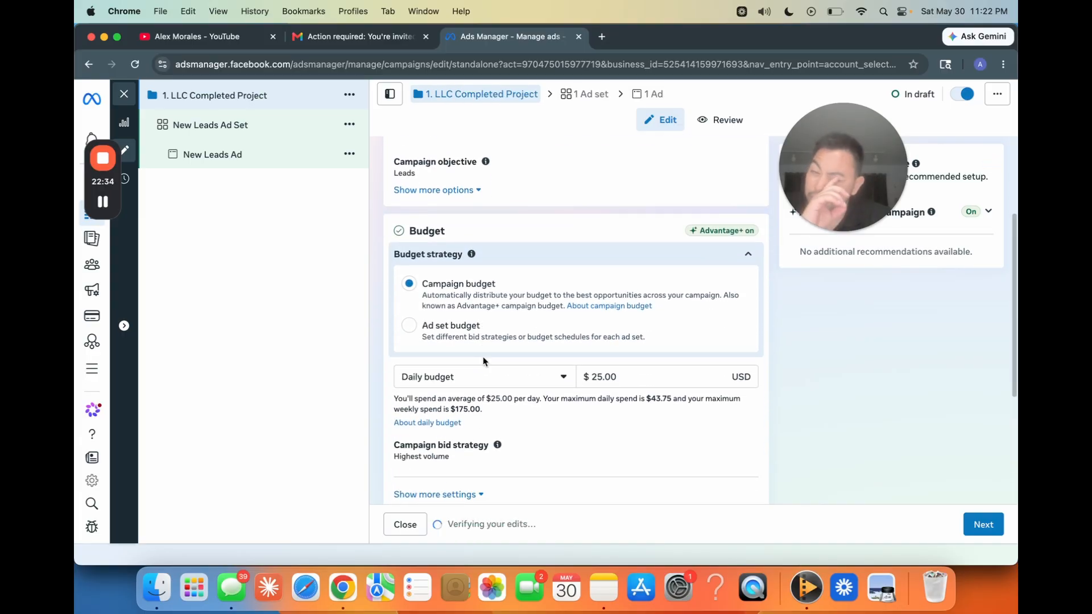
scroll(484, 361, "down", 4)
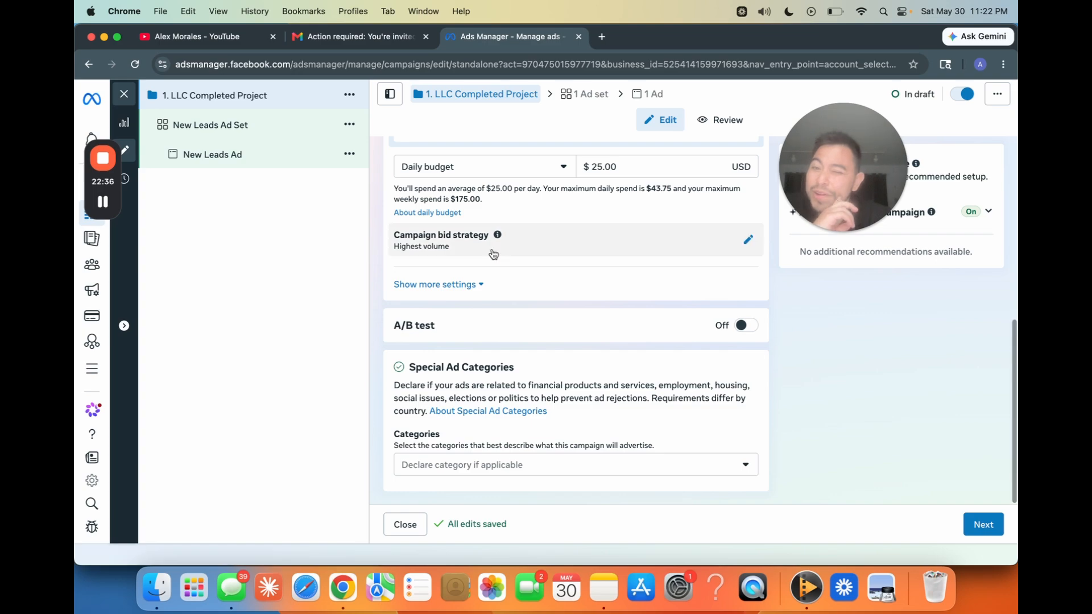
left_click(263, 128)
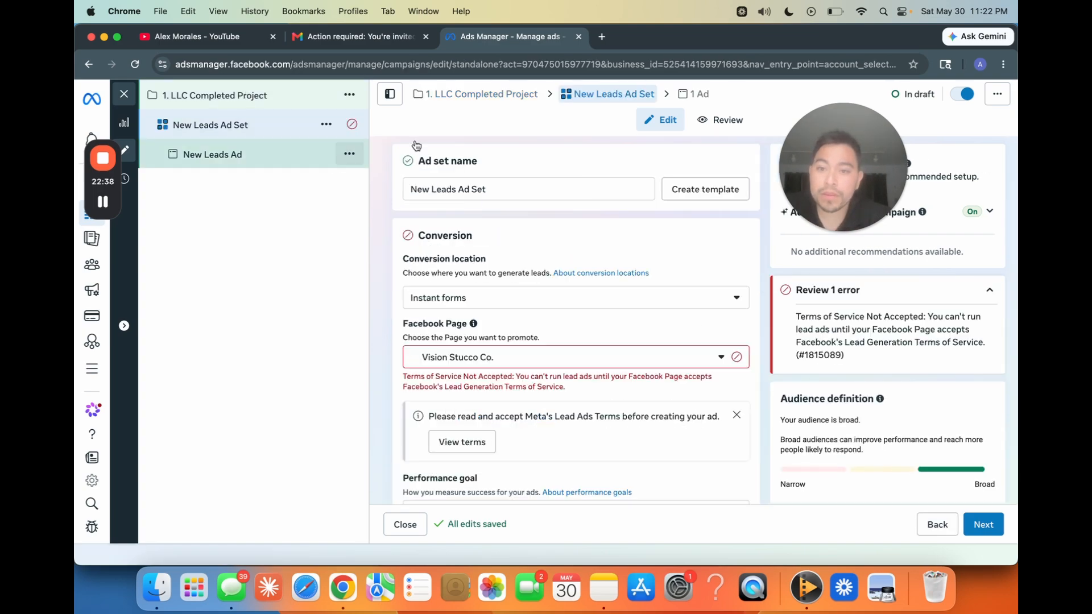
triple_click(480, 190)
key("super+c")
left_click(264, 126)
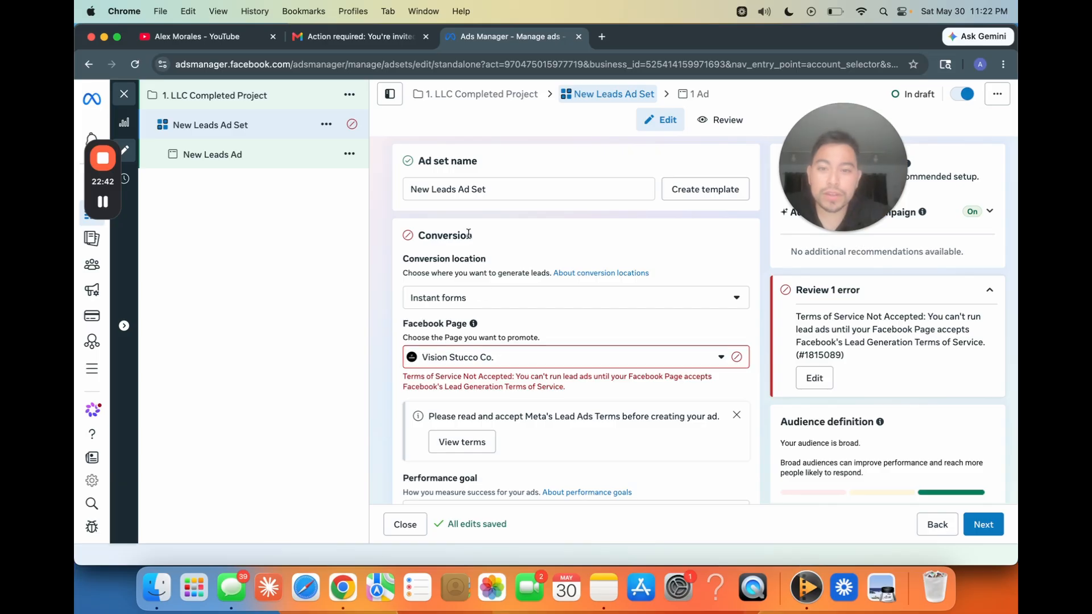
triple_click(463, 187)
key("super+v")
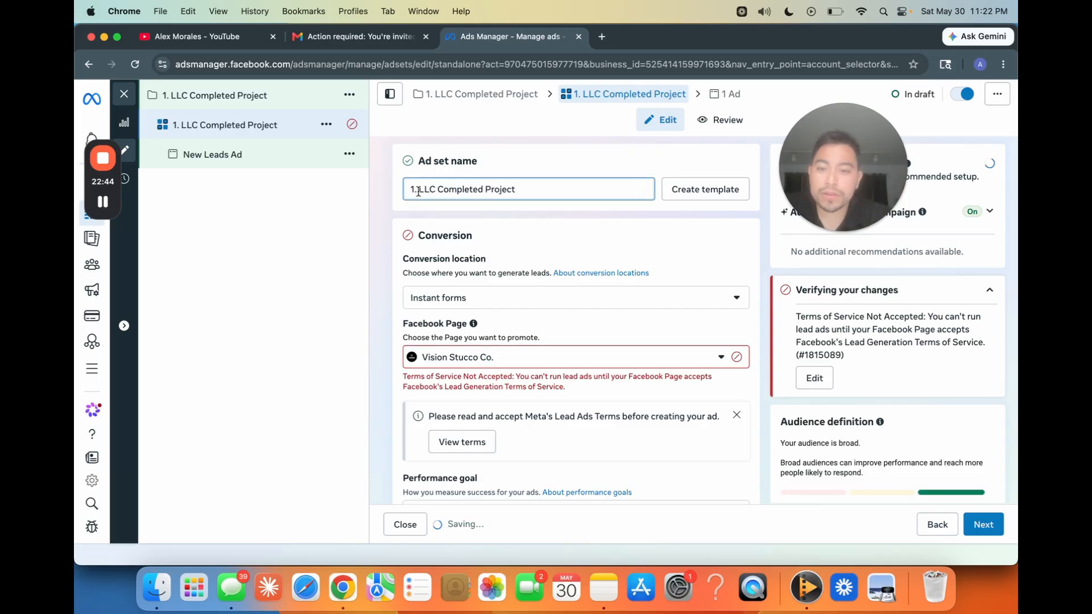
key("BackSpace")
type("2")
left_click(391, 229)
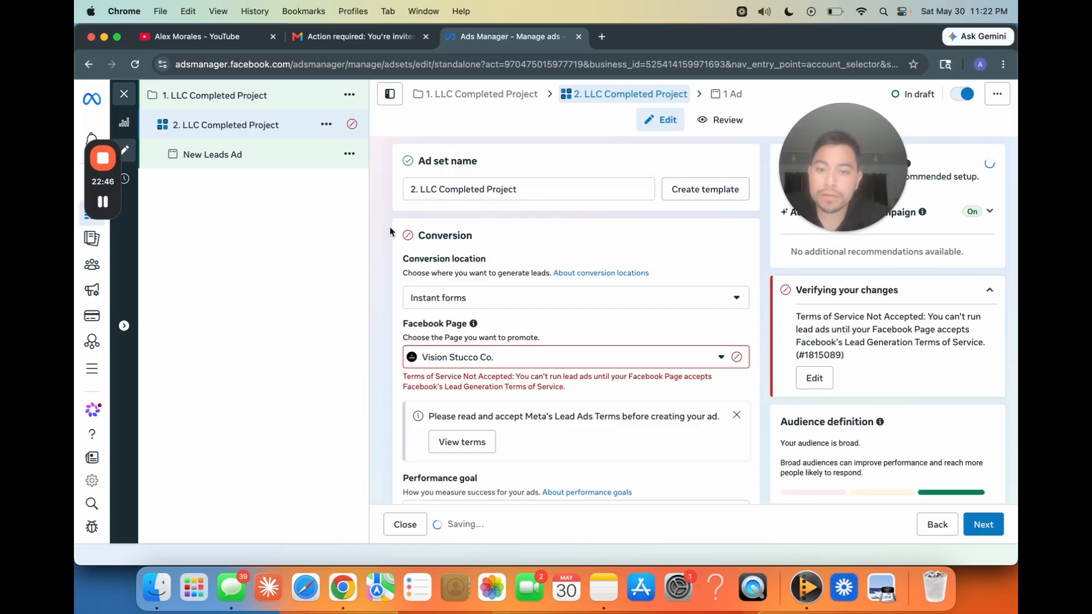
scroll(405, 332, "down", 1)
left_click(415, 179)
key("BackSpace")
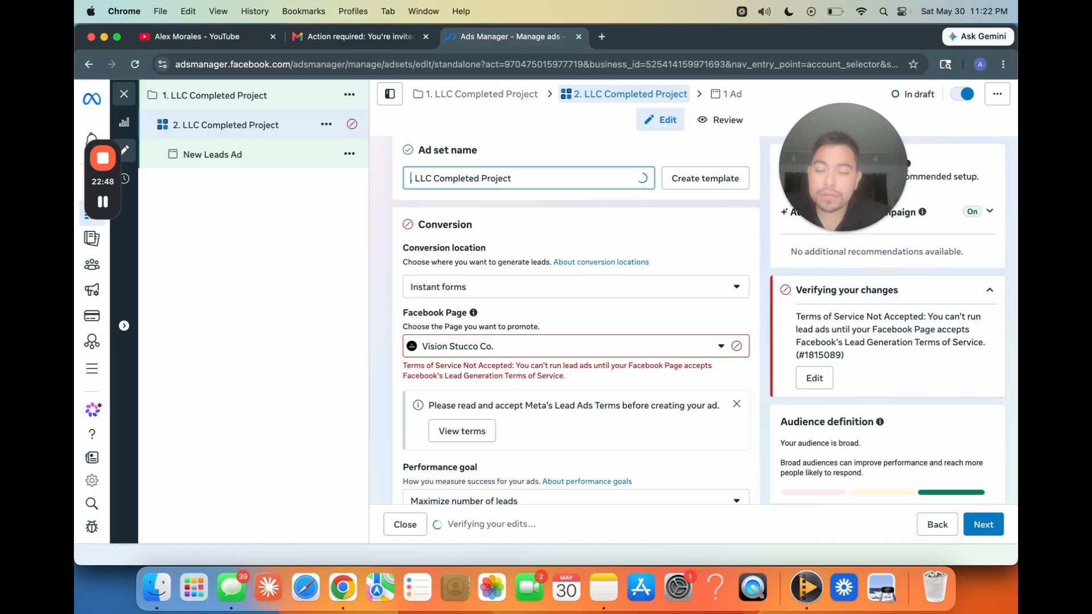
type("1")
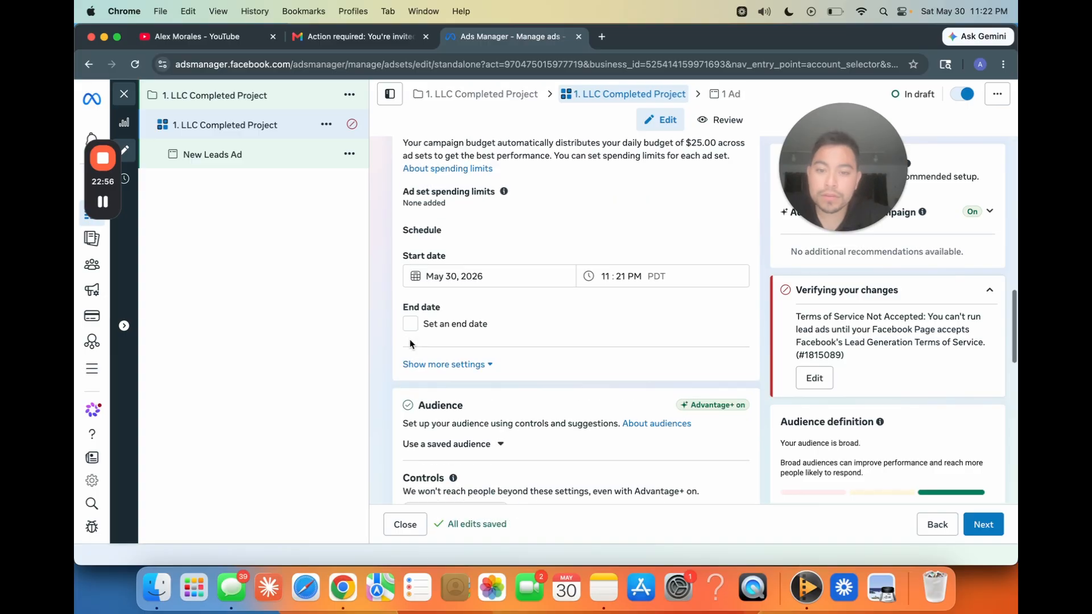
Step: Set the ad set's audience location to Long Beach, California, in place of the whole United States
scroll(409, 339, "down", 5)
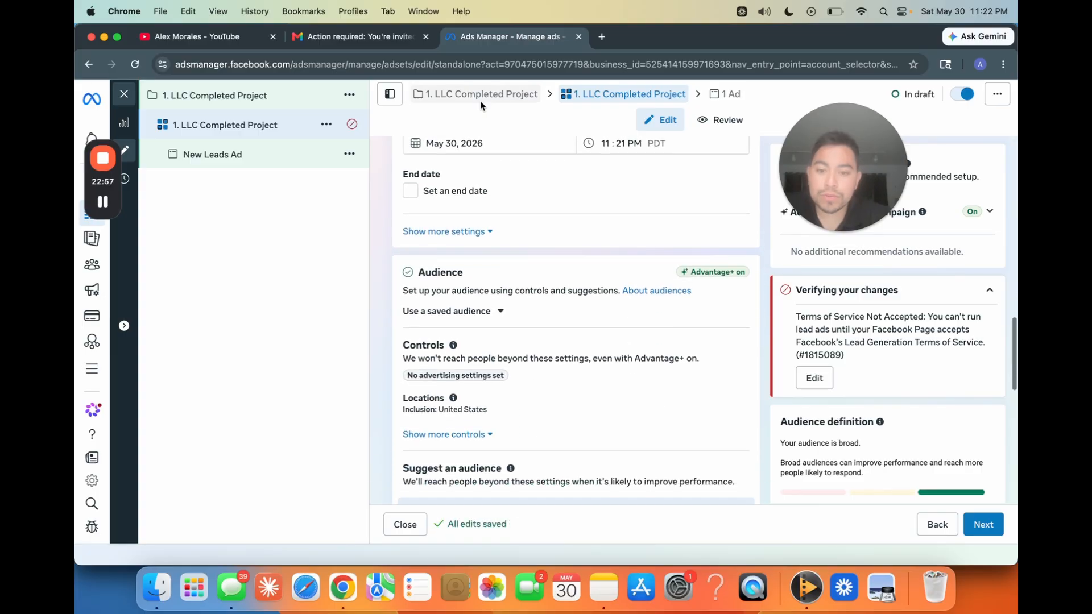
scroll(464, 422, "down", 1)
left_click(726, 236)
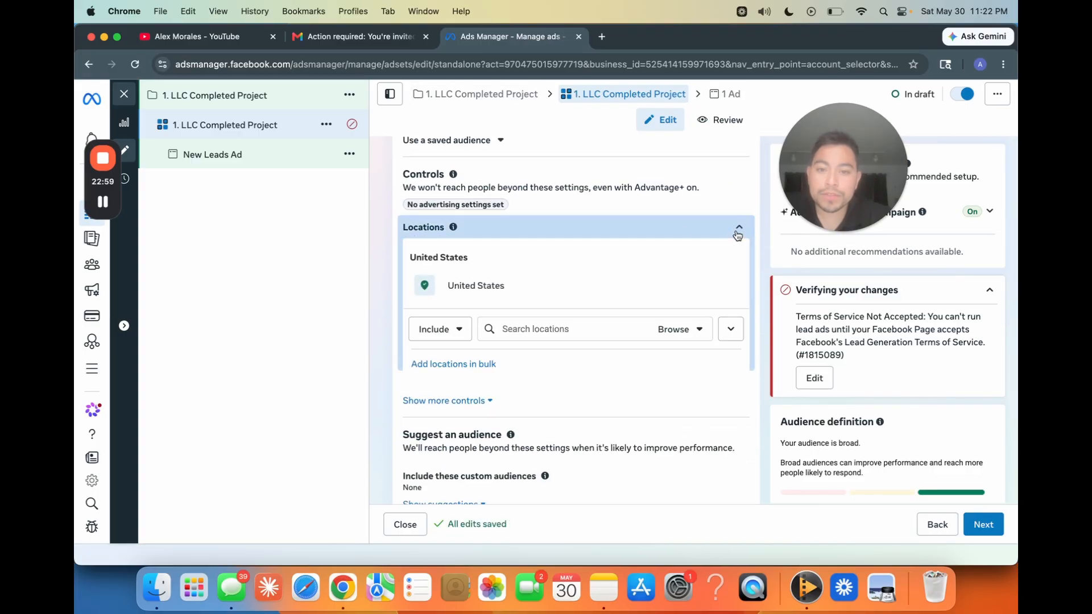
left_click(539, 327)
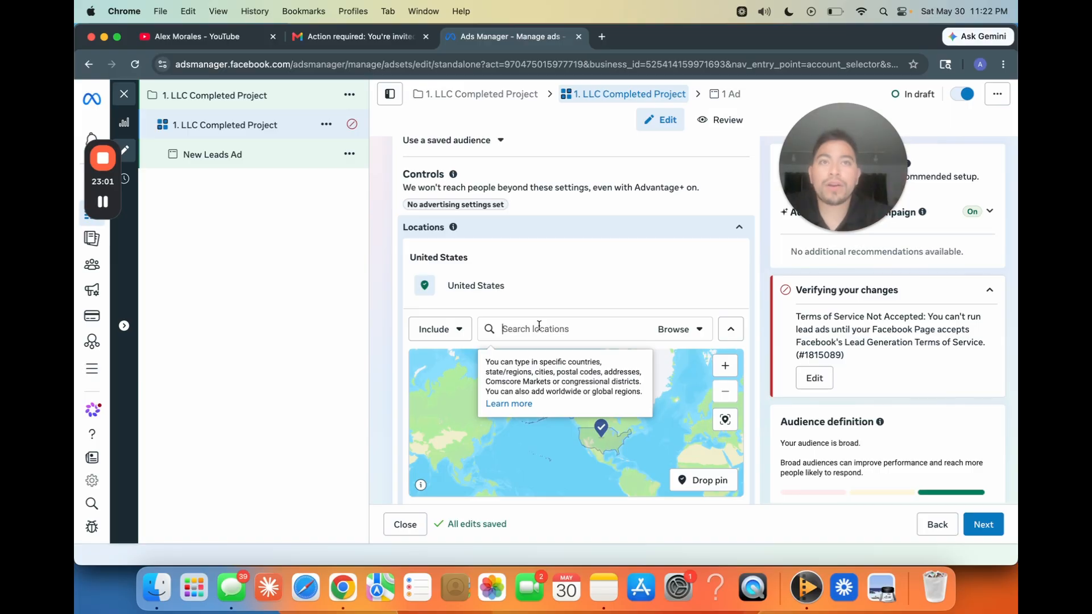
type("logn")
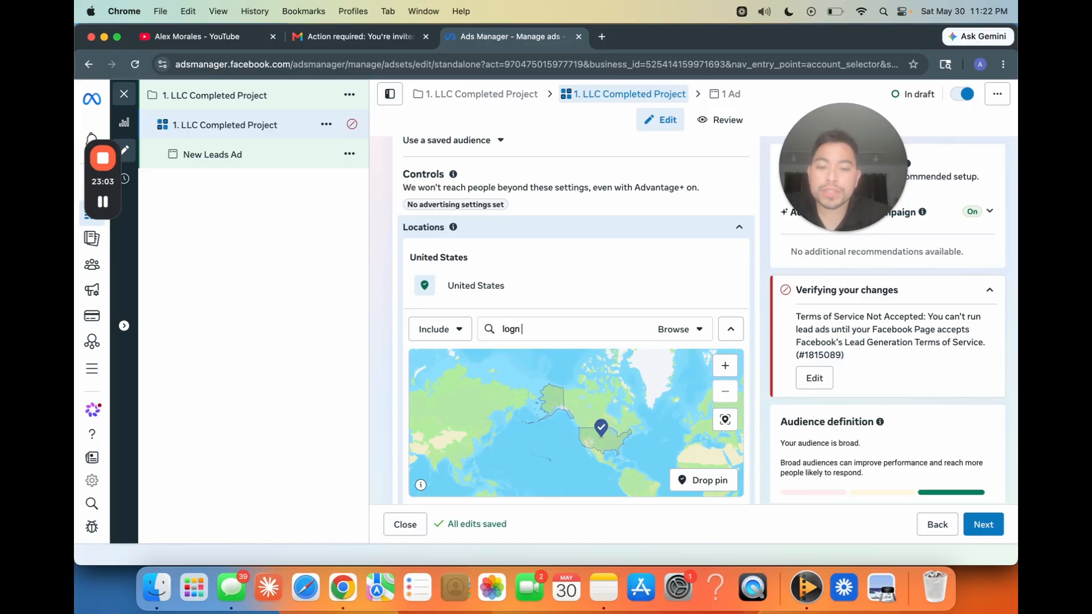
key("BackSpace")
key("BackSpace")
type("ng beach")
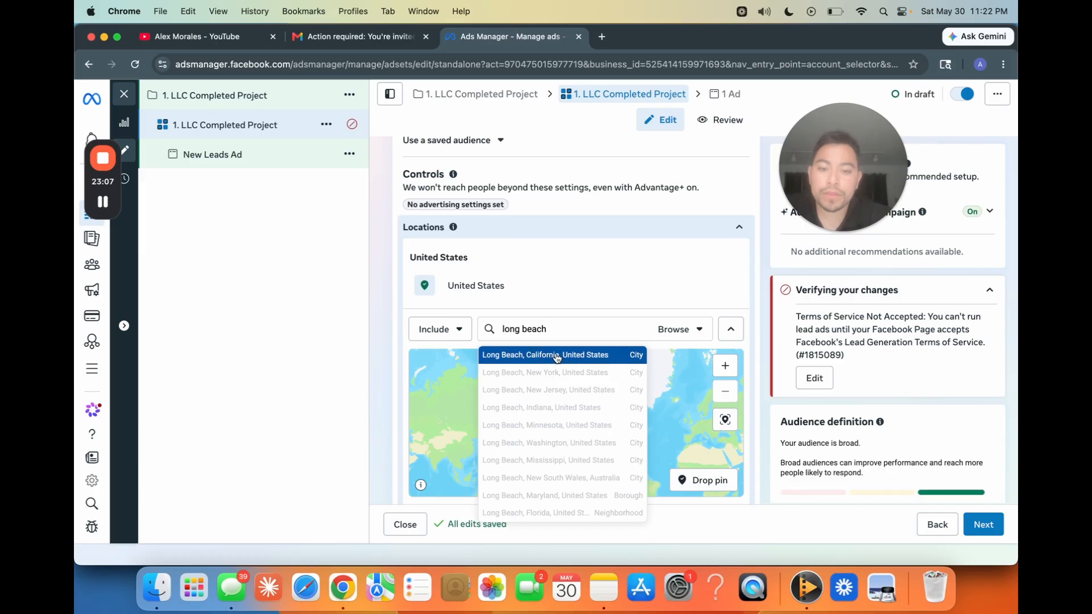
left_click(555, 355)
Step: Set the targeting radius around Long Beach, California to 10 miles
left_click(718, 397)
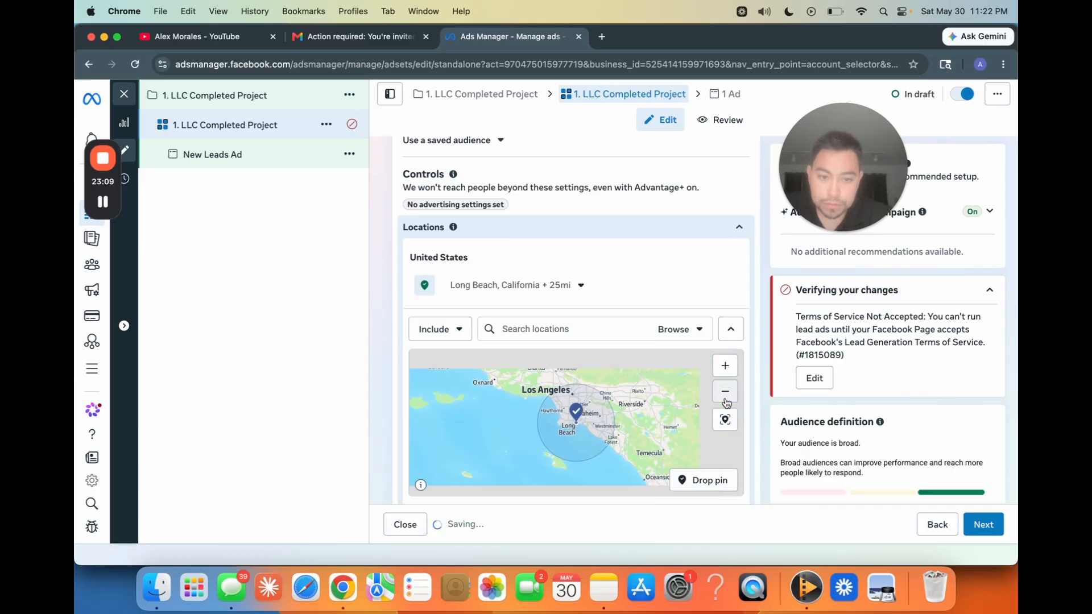
left_click(716, 400)
left_click(726, 367)
left_click(726, 368)
left_click(725, 369)
left_click(725, 369)
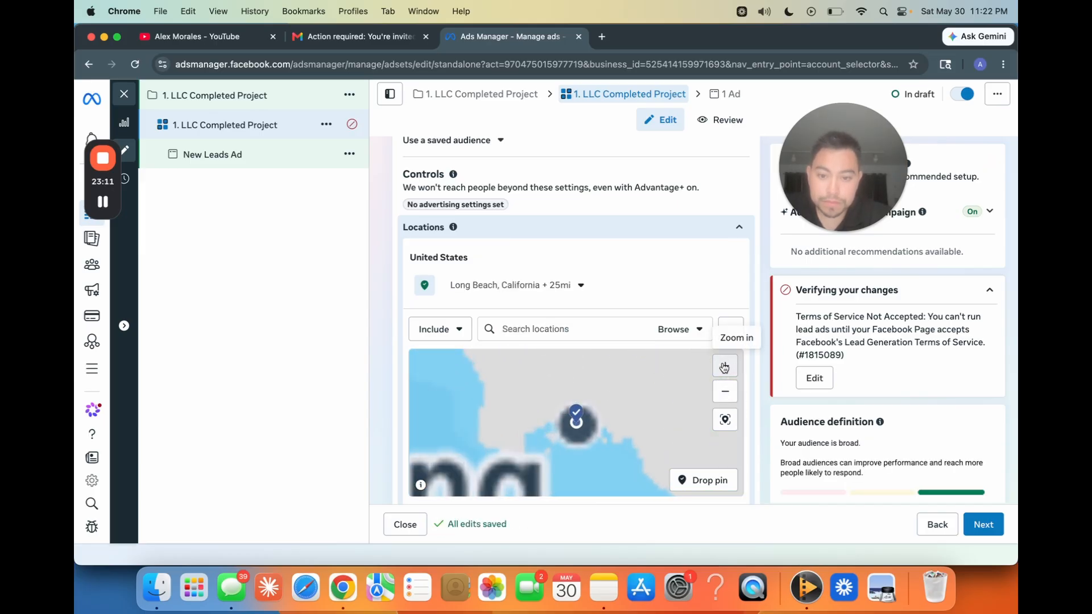
scroll(625, 412, "down", 5)
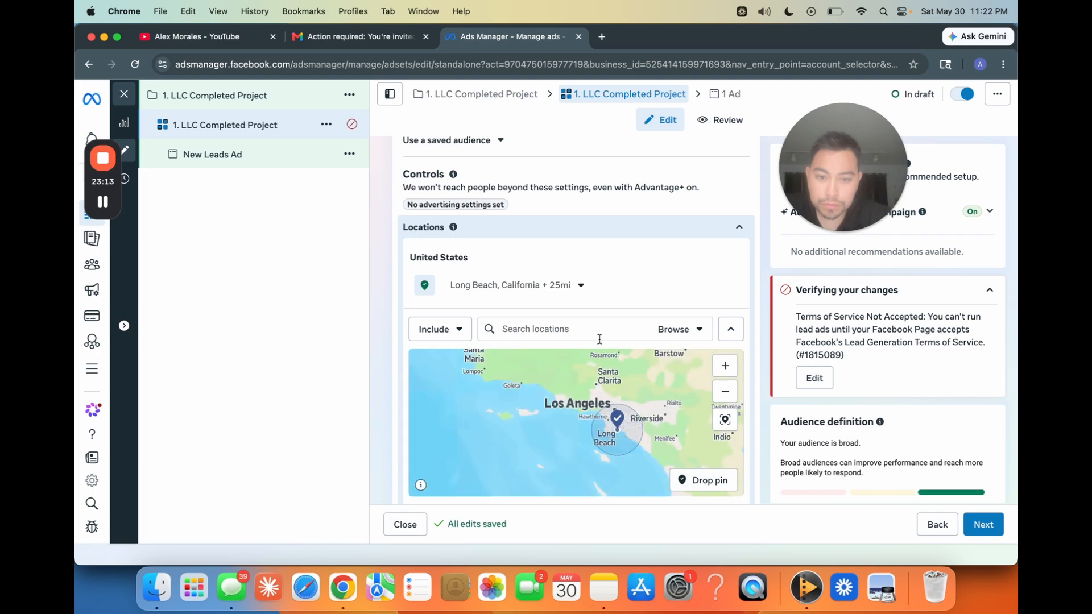
left_click(577, 286)
left_click_drag(488, 368, 460, 369)
left_click(545, 287)
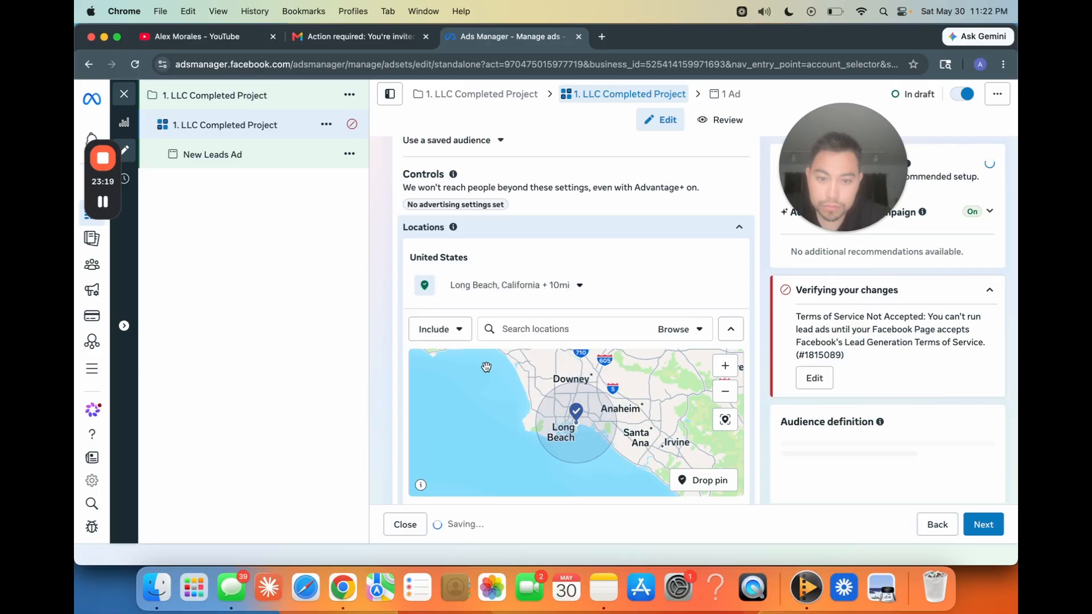
Step: Examine on the location map which areas the radius around Long Beach covers
left_click(725, 366)
mouse_move(675, 395)
left_mouse_down()
mouse_move(642, 398)
mouse_move(675, 400)
left_mouse_up()
left_click(725, 365)
left_click(725, 391)
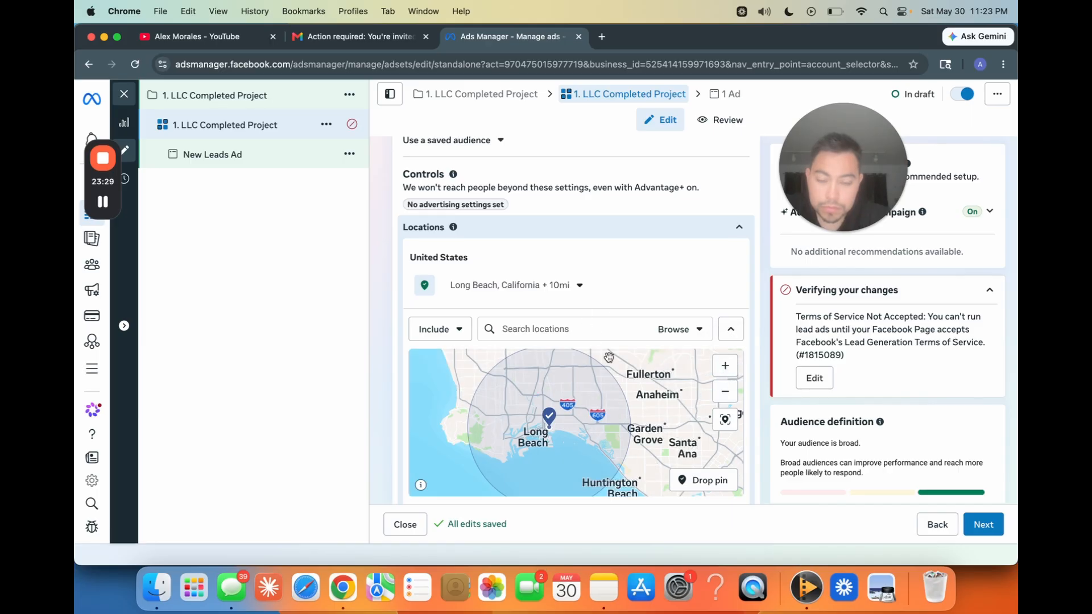
left_click(725, 366)
left_click(725, 392)
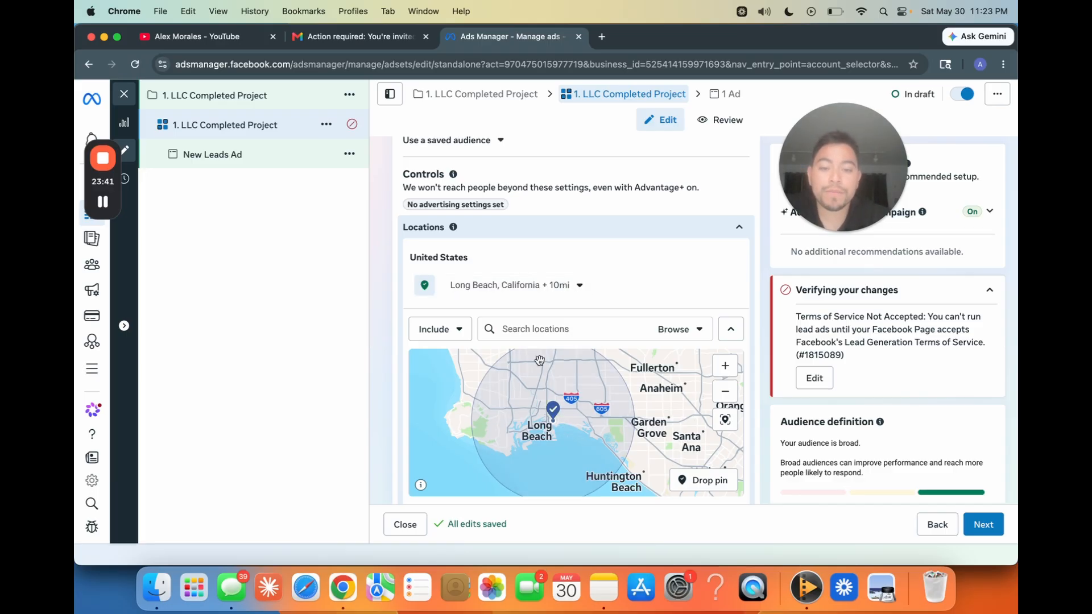
left_click_drag(543, 376, 543, 396)
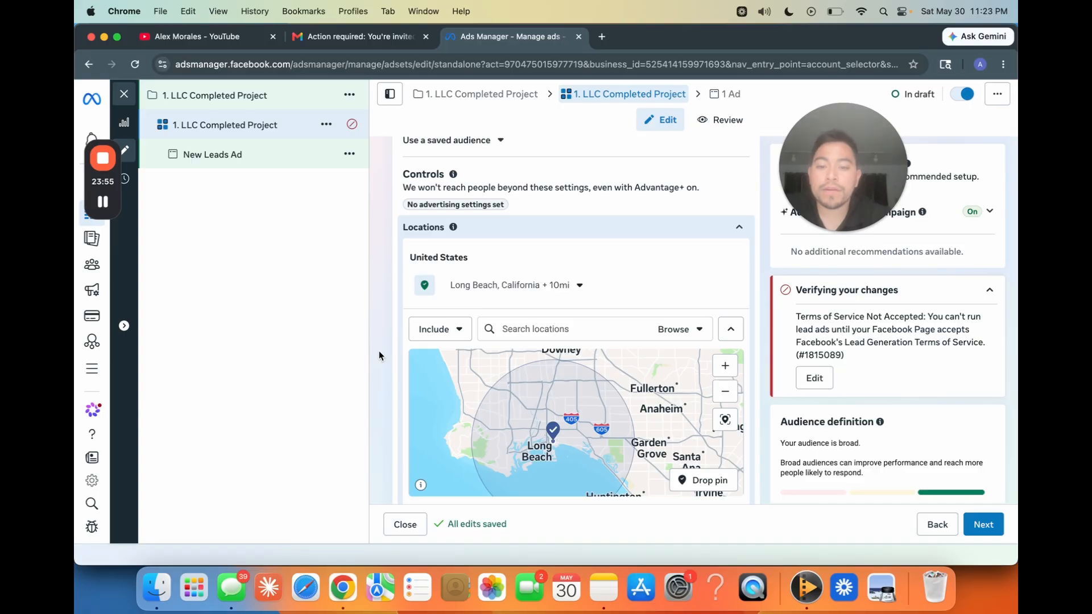
Step: Turn off the "Reach more people likely to respond to your ads" option for the selected location
scroll(379, 351, "down", 1)
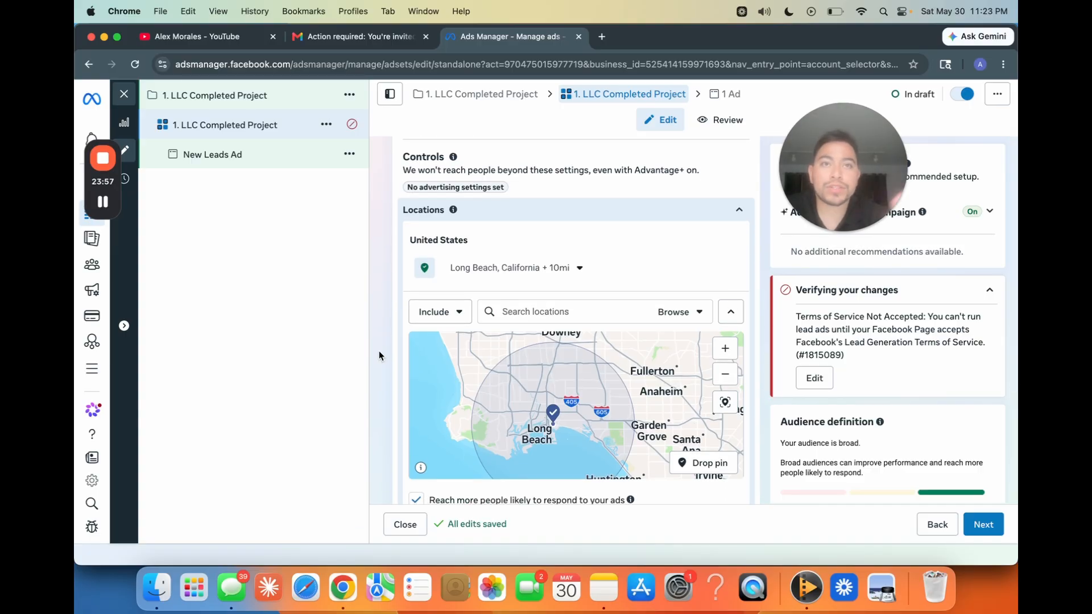
scroll(379, 354, "down", 5)
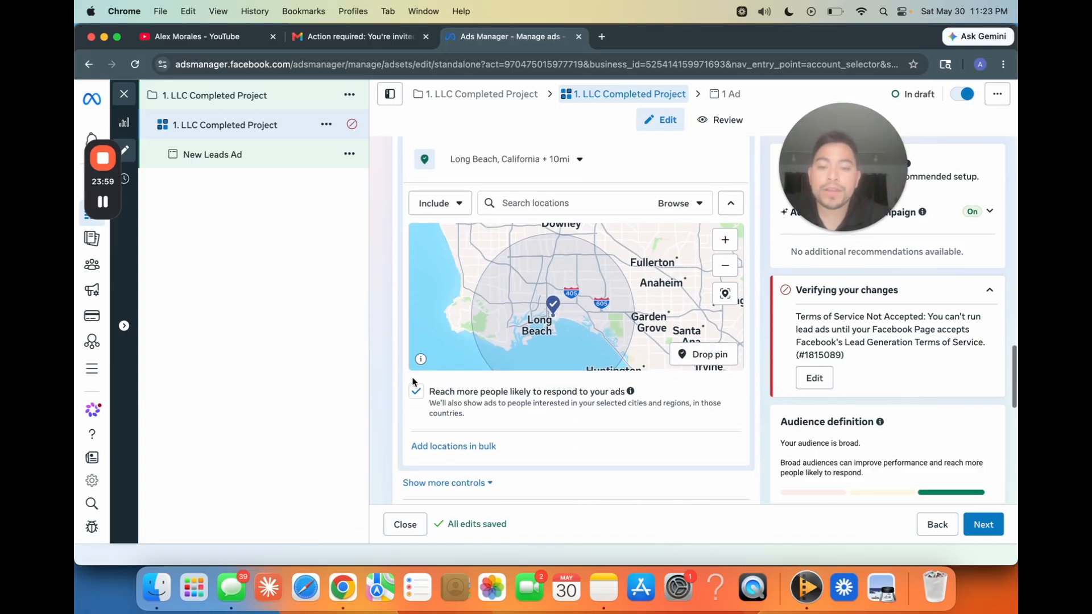
left_click(416, 391)
Step: Show the audience suggestions and set the suggested minimum age to 35
scroll(396, 408, "down", 10)
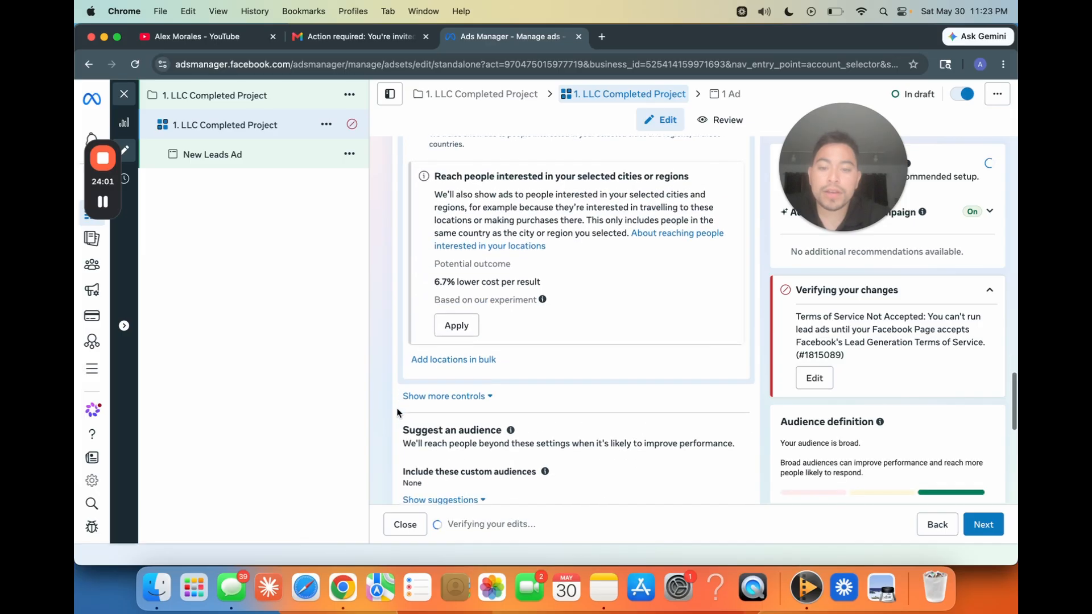
scroll(424, 359, "down", 5)
left_click(472, 381)
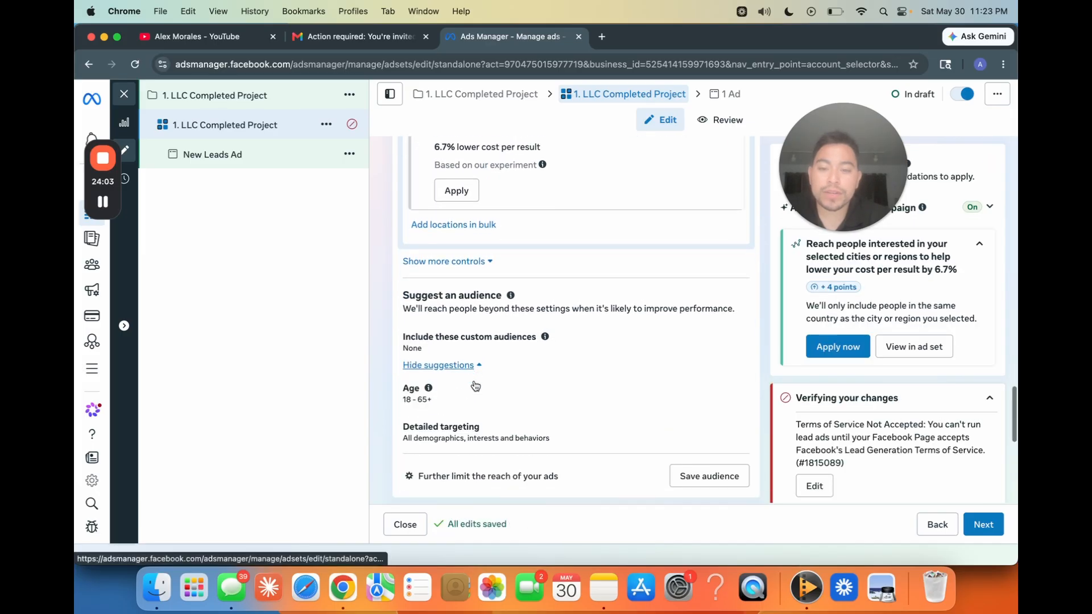
scroll(463, 318, "down", 5)
left_click(739, 267)
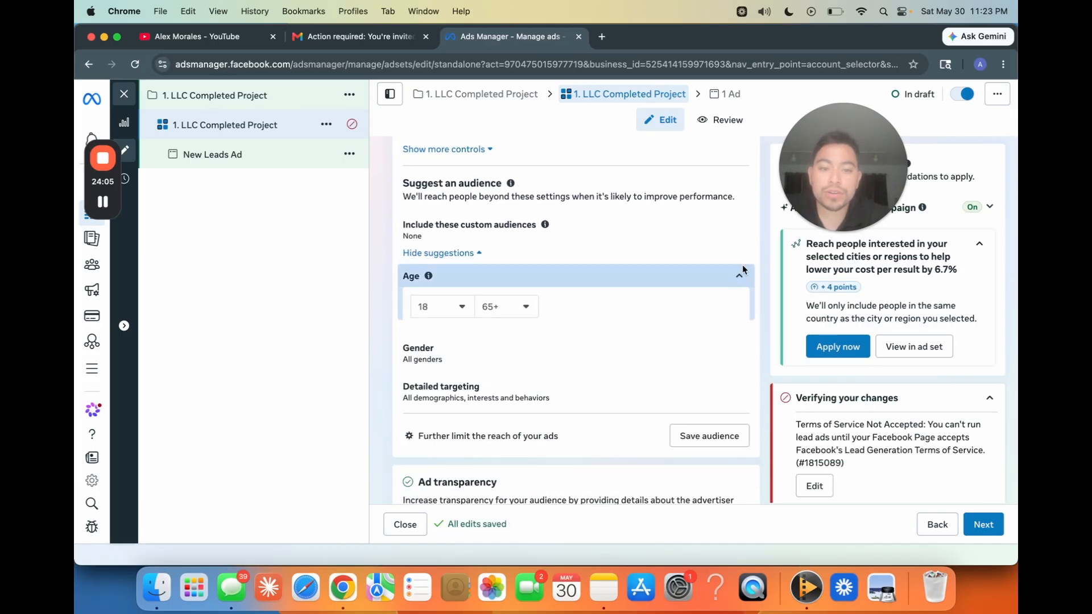
scroll(523, 305, "down", 10)
scroll(510, 420, "up", 5)
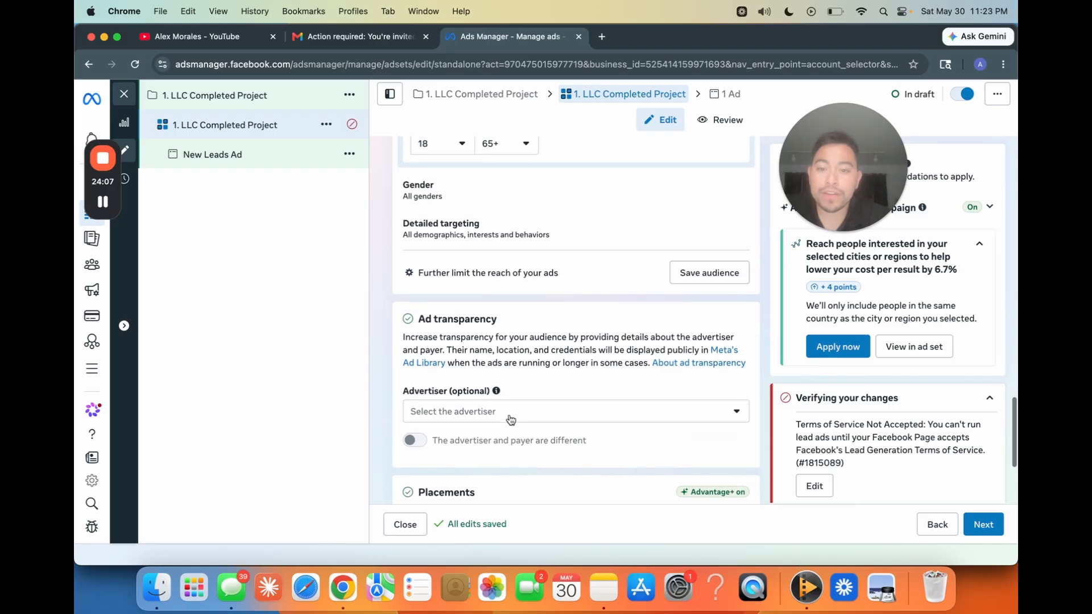
left_click(455, 210)
scroll(464, 268, "down", 5)
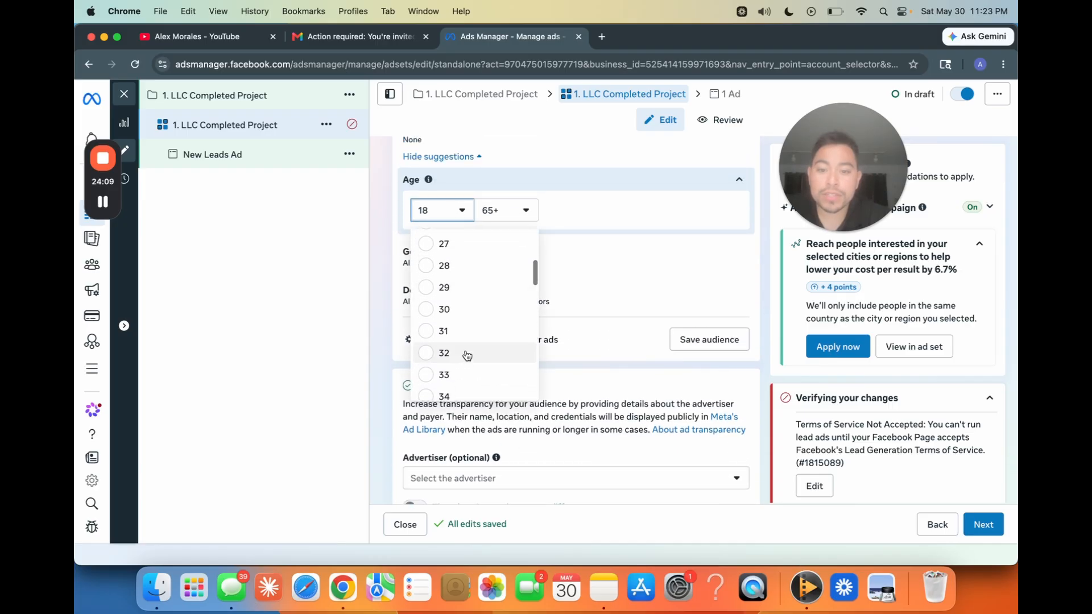
left_click(465, 396)
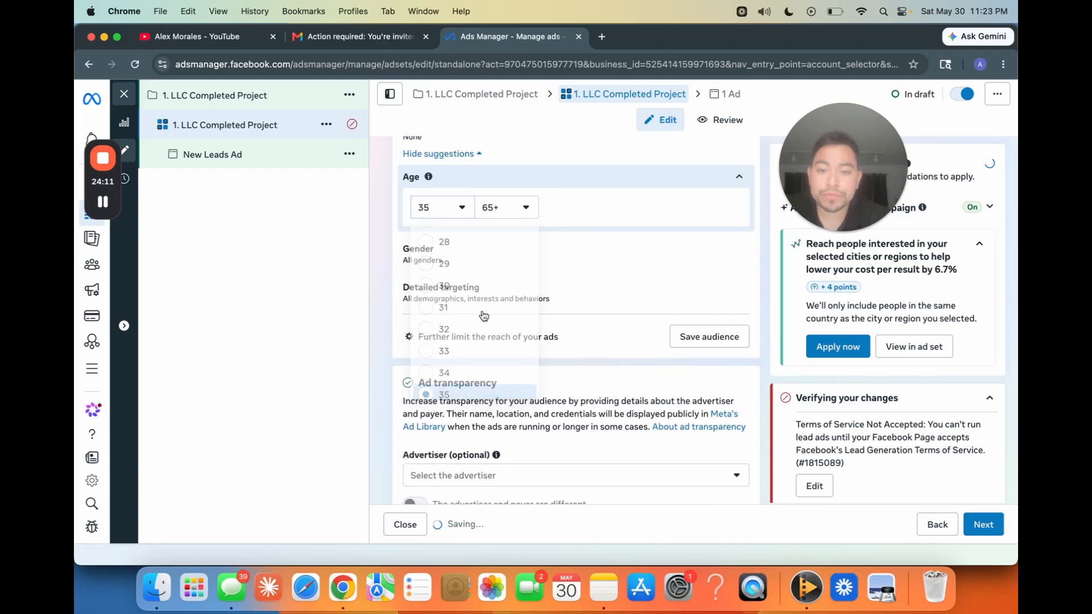
Step: Search detailed targeting for "top 10% income" and include "Household income: top 10% of ZIP codes (US)"
scroll(730, 261, "down", 2)
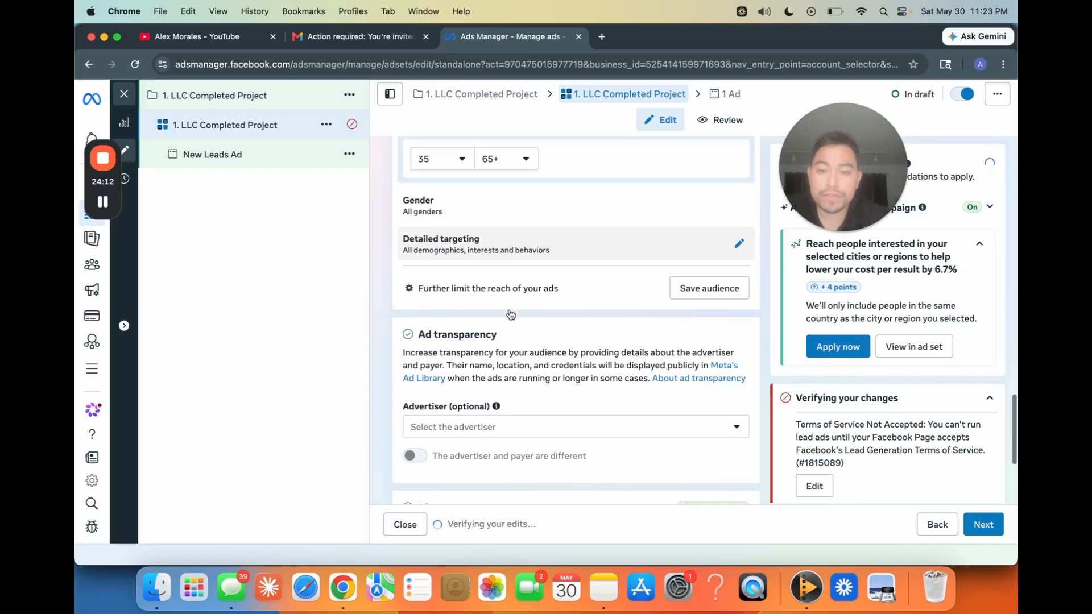
left_click(737, 246)
type("top")
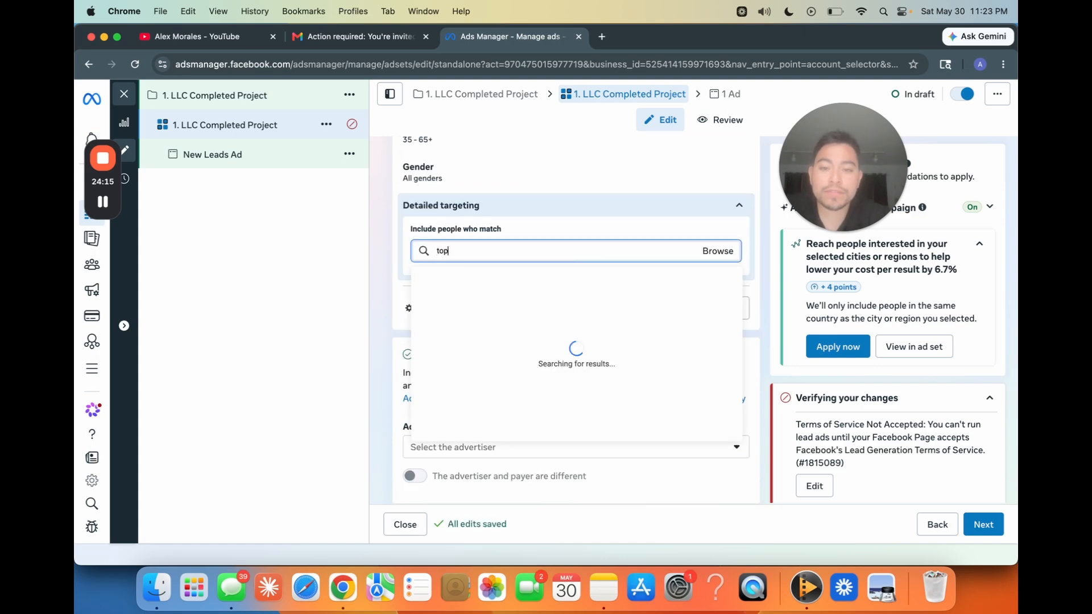
type(" 10% income")
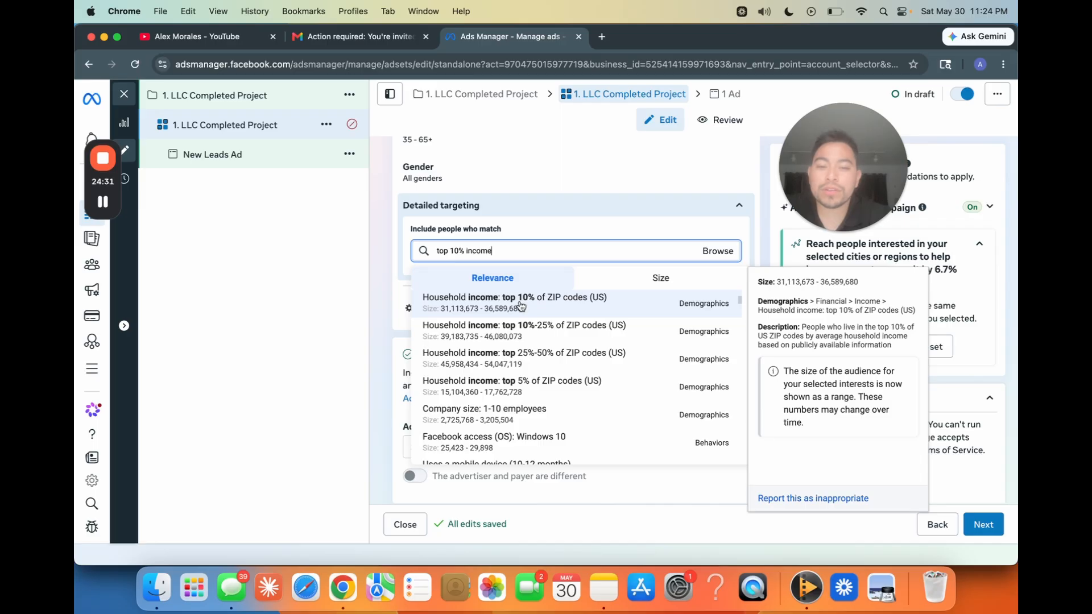
left_click(514, 302)
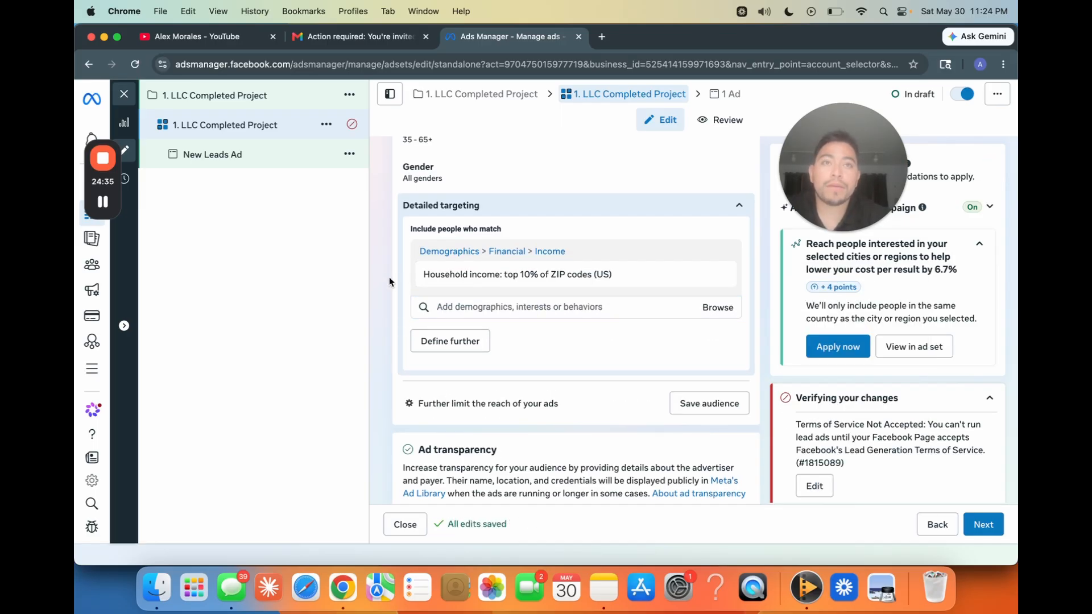
Step: Review the household income criterion and the age, gender and detailed targeting settings of the suggested audience
mouse_move(499, 274)
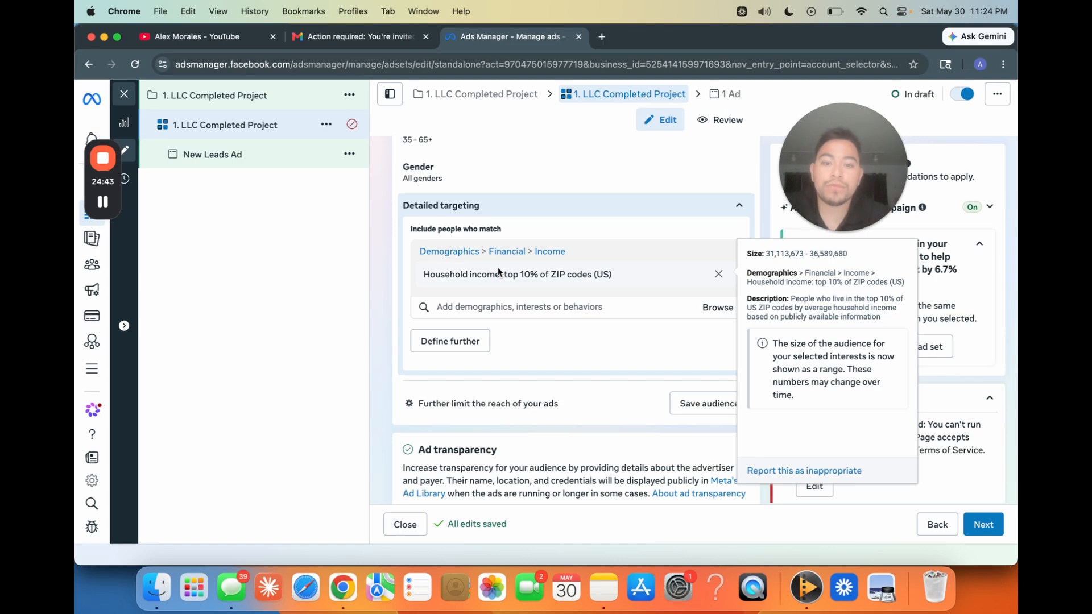
scroll(398, 304, "up", 1)
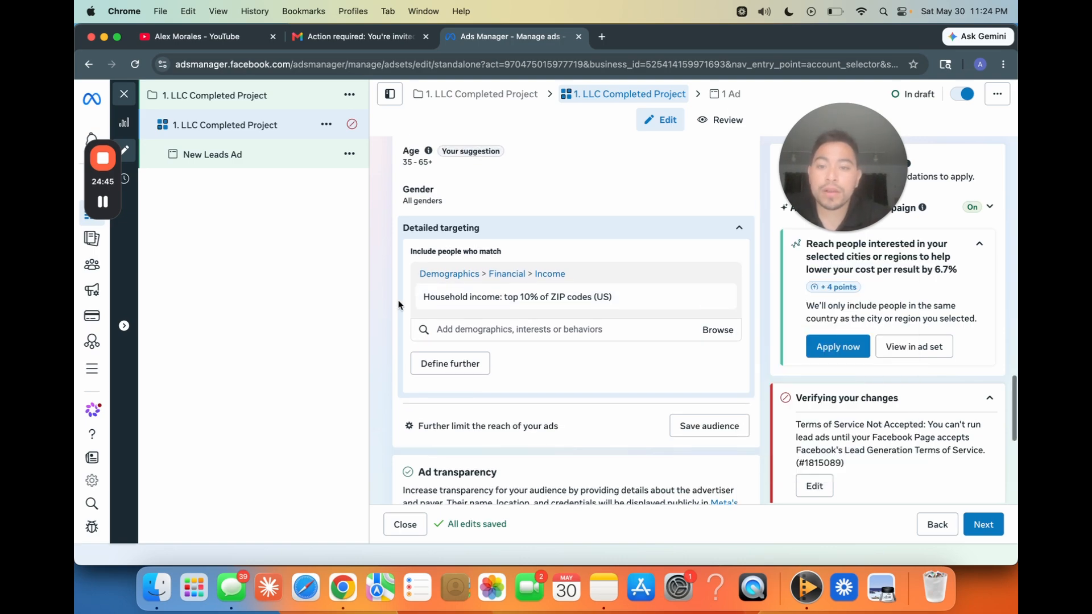
scroll(398, 305, "down", 5)
scroll(397, 304, "up", 5)
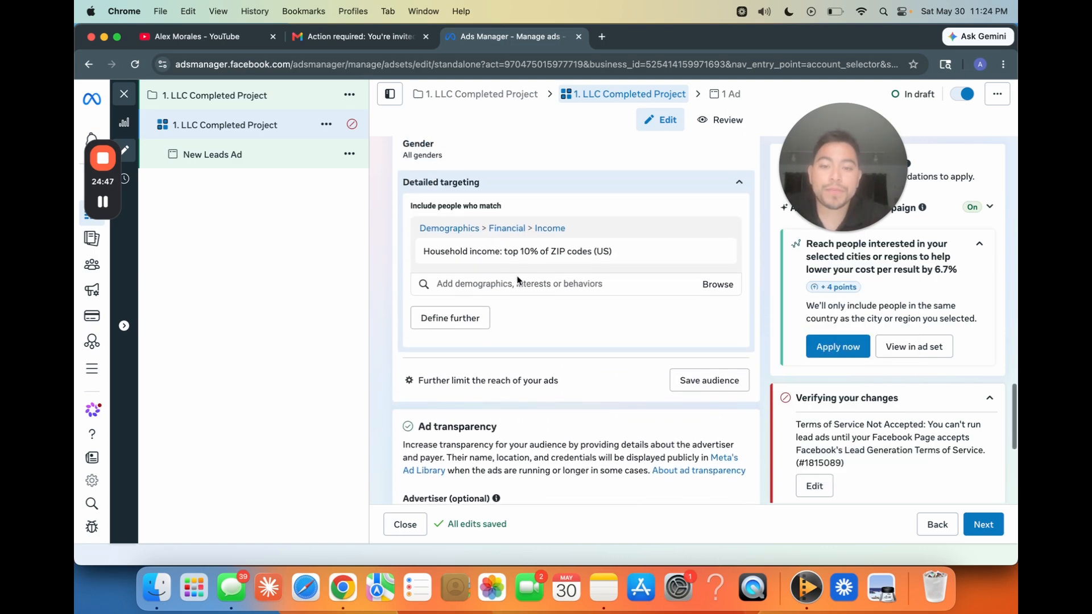
left_click(499, 282)
left_click(382, 287)
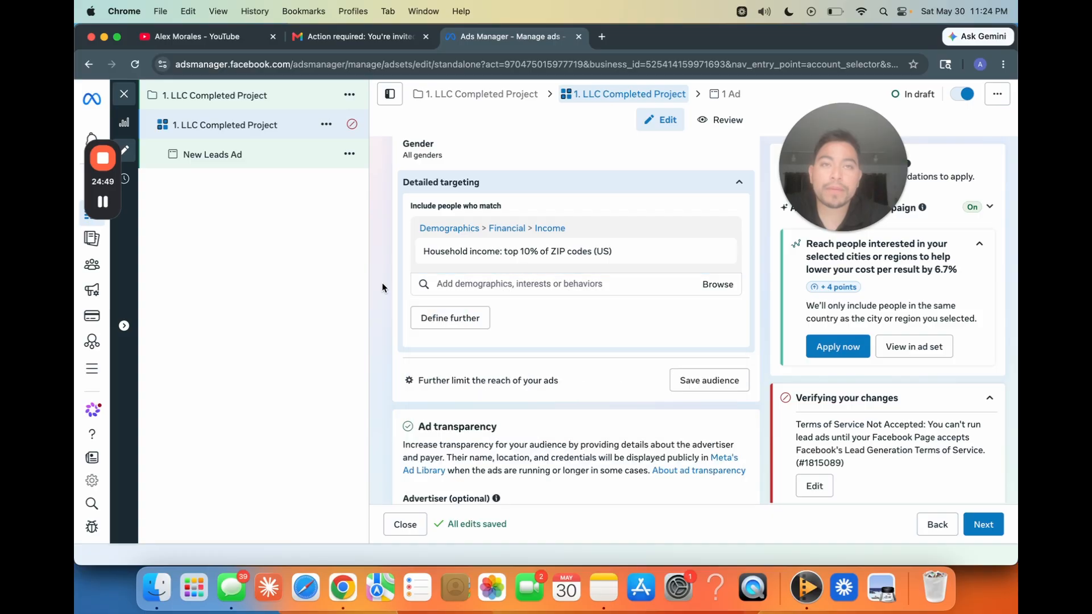
scroll(383, 293, "up", 1)
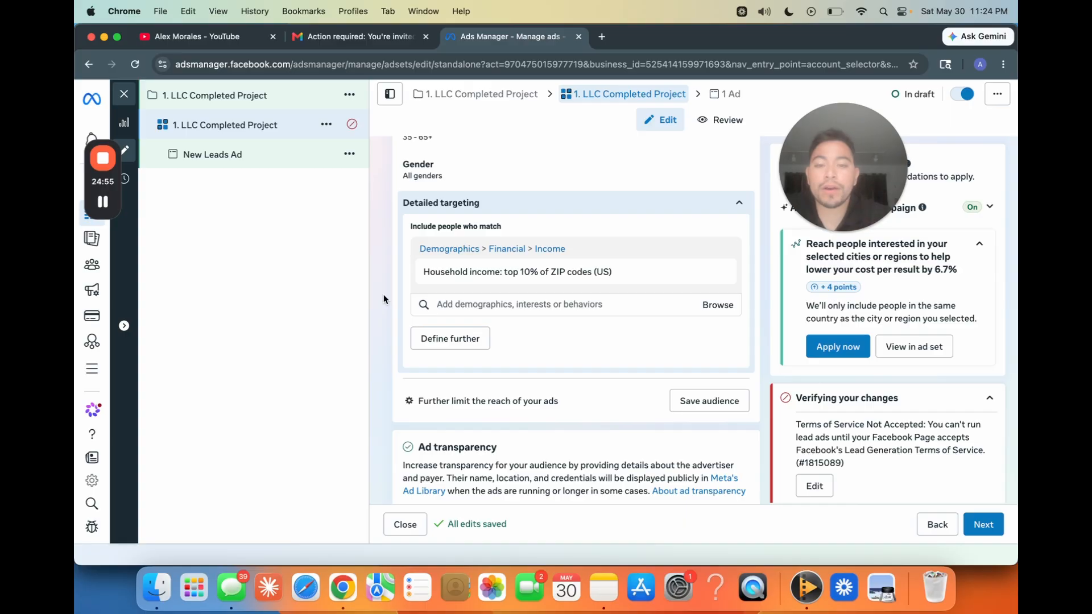
scroll(375, 345, "down", 2)
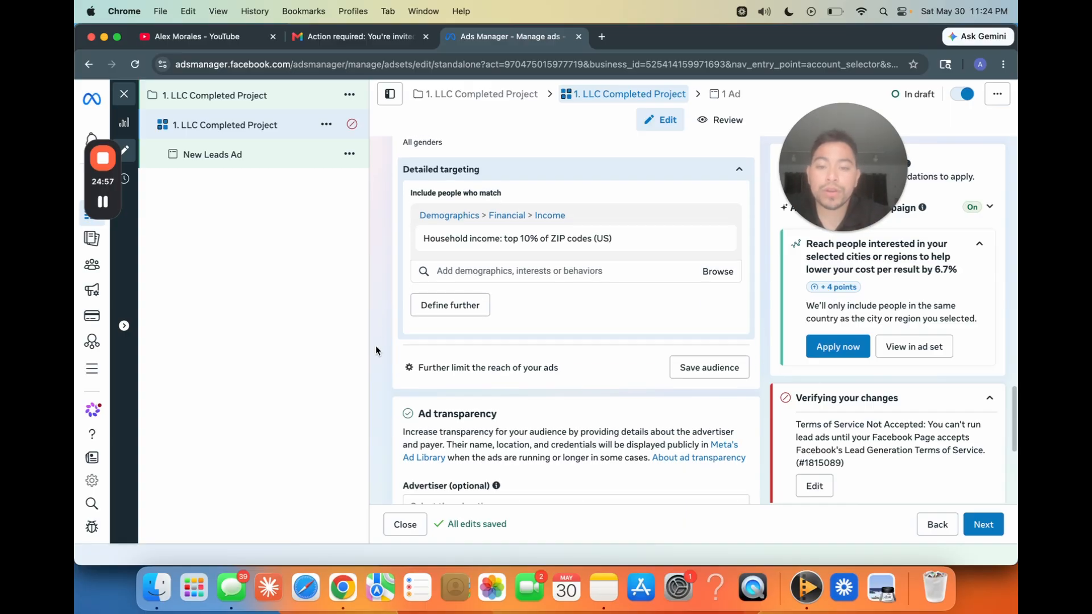
mouse_move(530, 228)
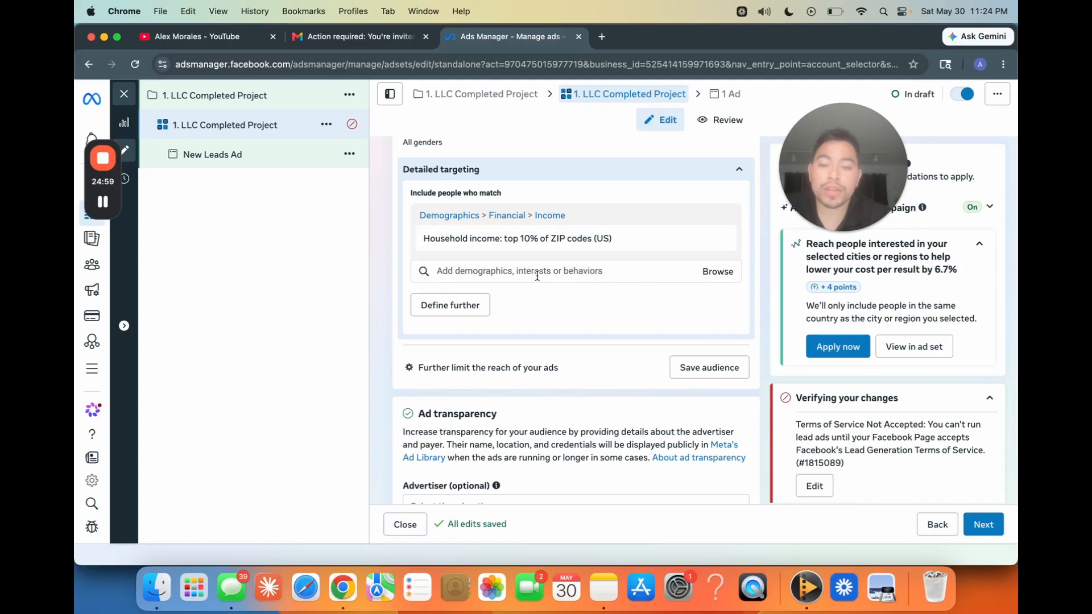
Step: Show the additional placement settings of the ad set and open the Feeds group in the placement controls
scroll(537, 275, "down", 2)
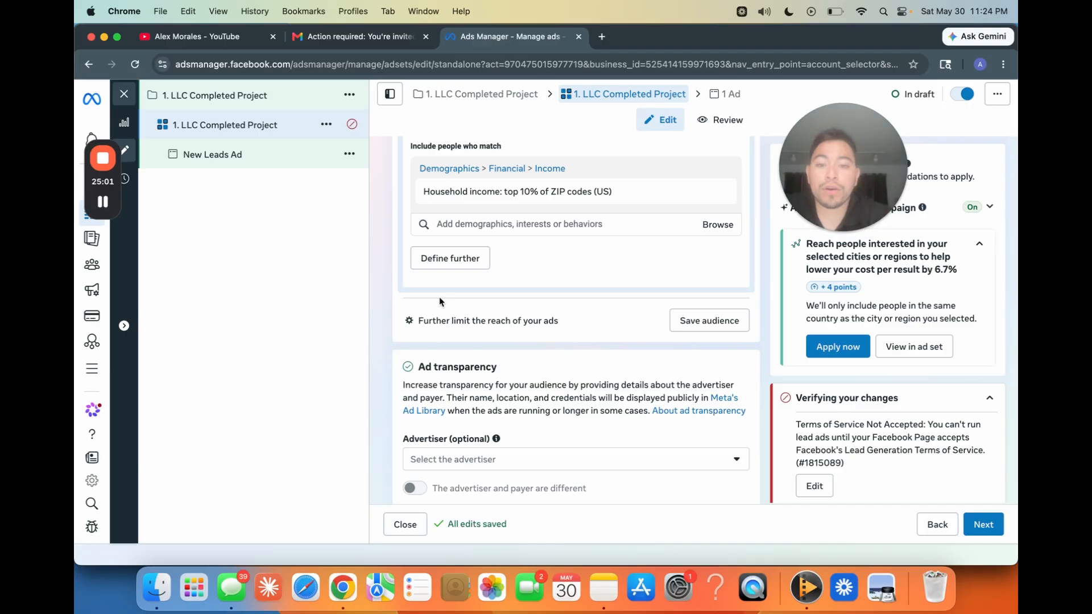
scroll(381, 286, "down", 10)
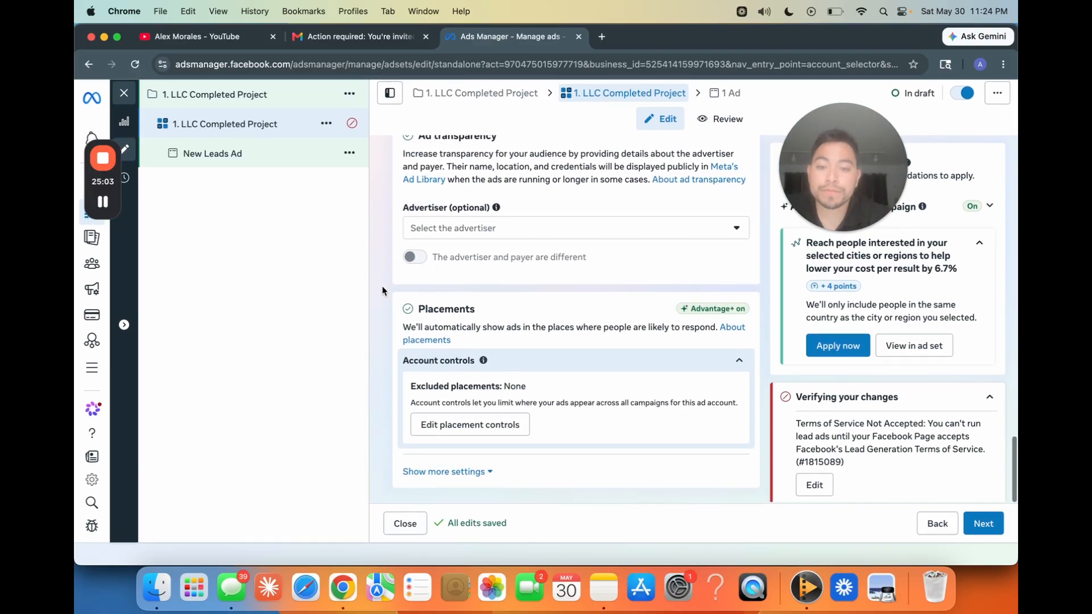
left_click(452, 475)
scroll(374, 428, "down", 3)
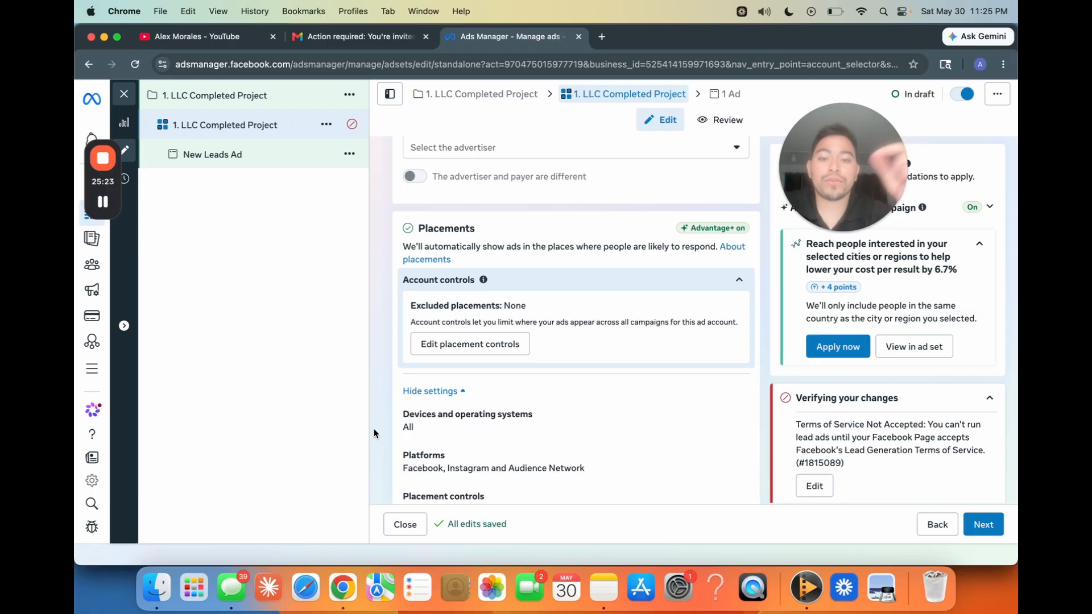
scroll(374, 428, "down", 5)
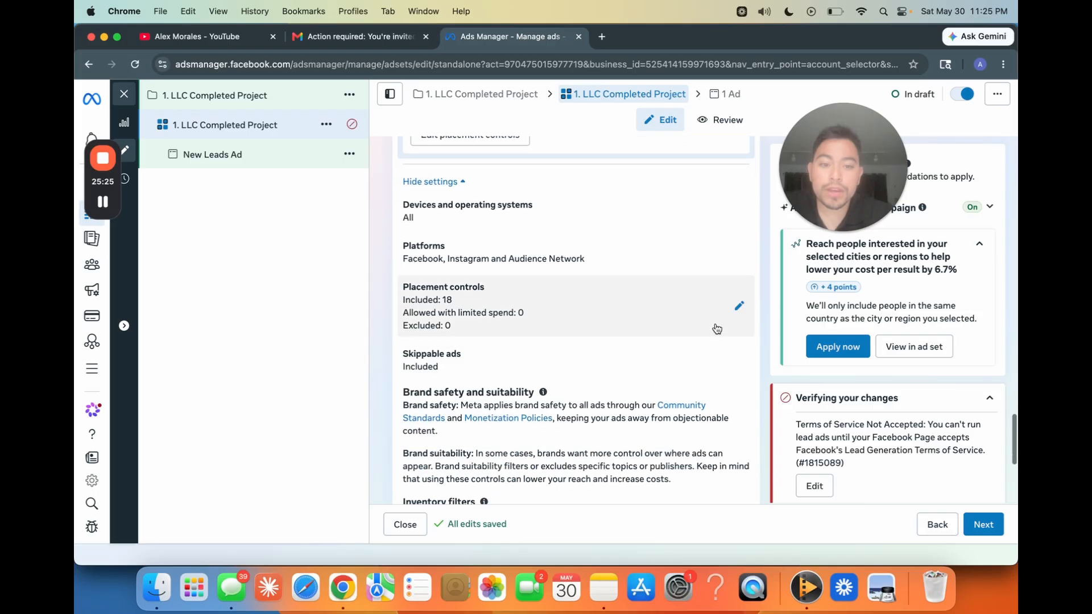
scroll(570, 324, "down", 3)
left_click(420, 179)
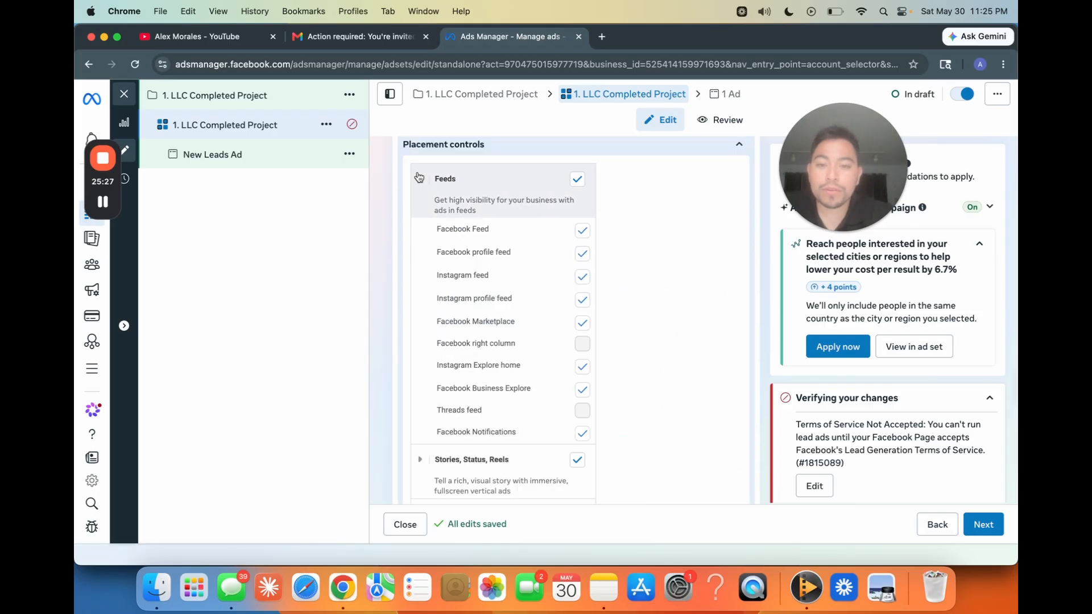
Step: Exclude Facebook Marketplace, Instagram Explore home, Facebook Notifications and Facebook Business Explore from the Feeds placements
scroll(434, 296, "down", 1)
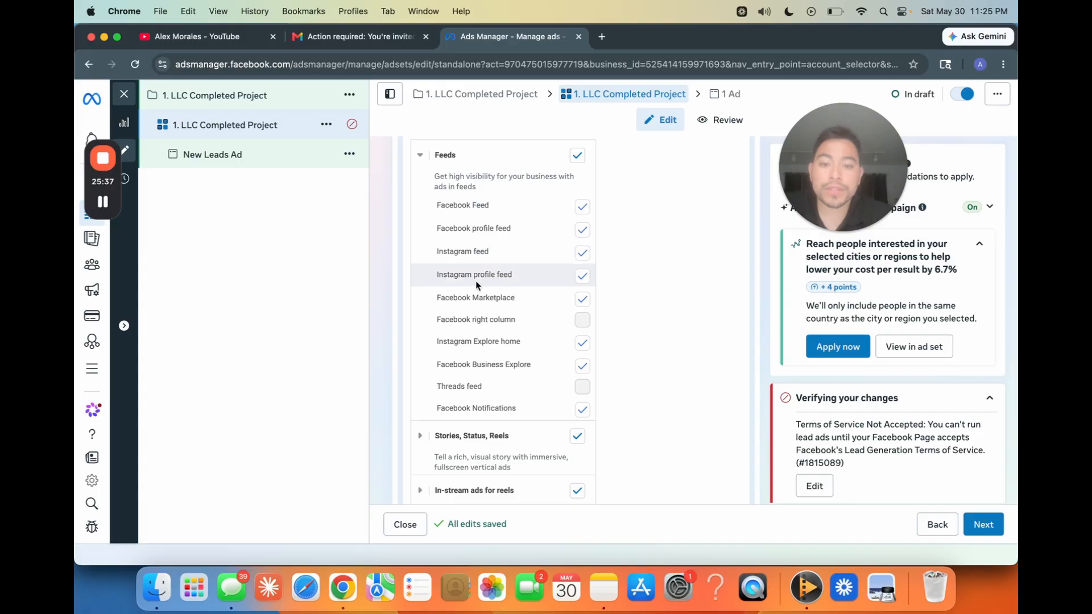
left_click(582, 299)
scroll(559, 372, "down", 1)
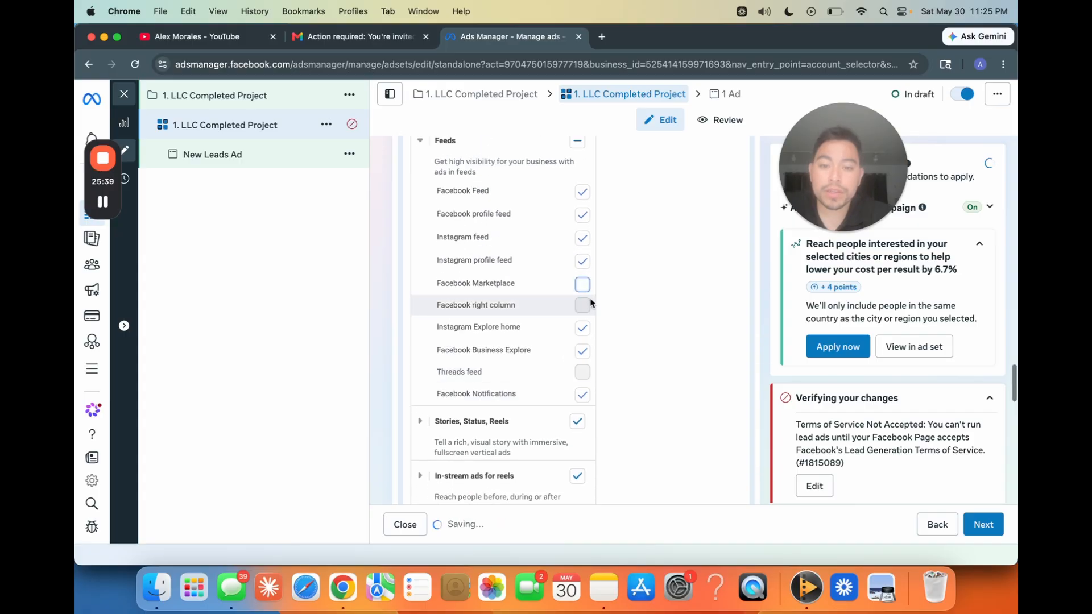
left_click(582, 330)
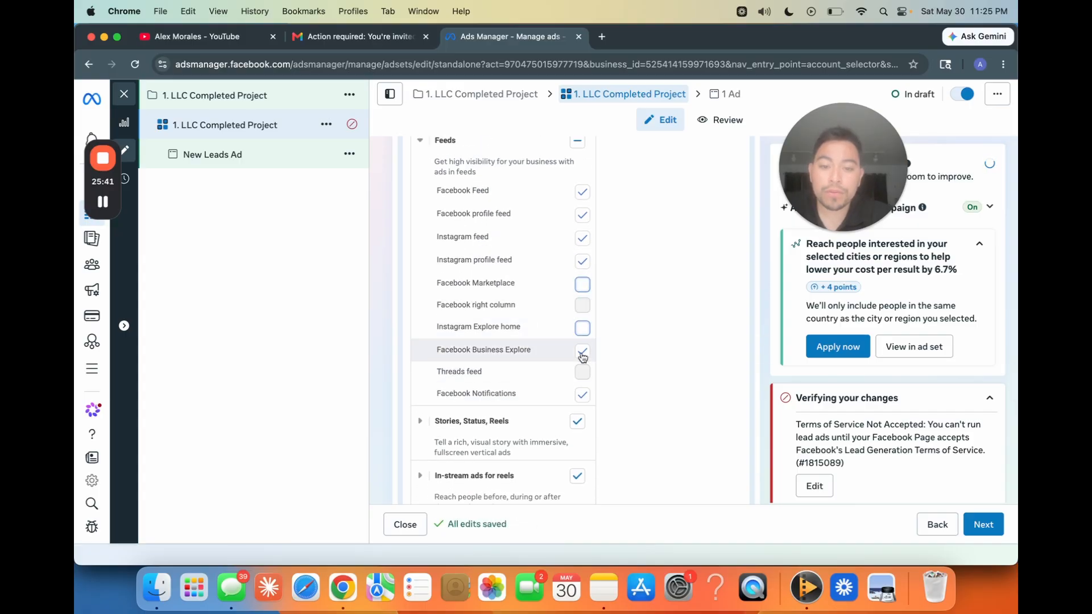
left_click(582, 394)
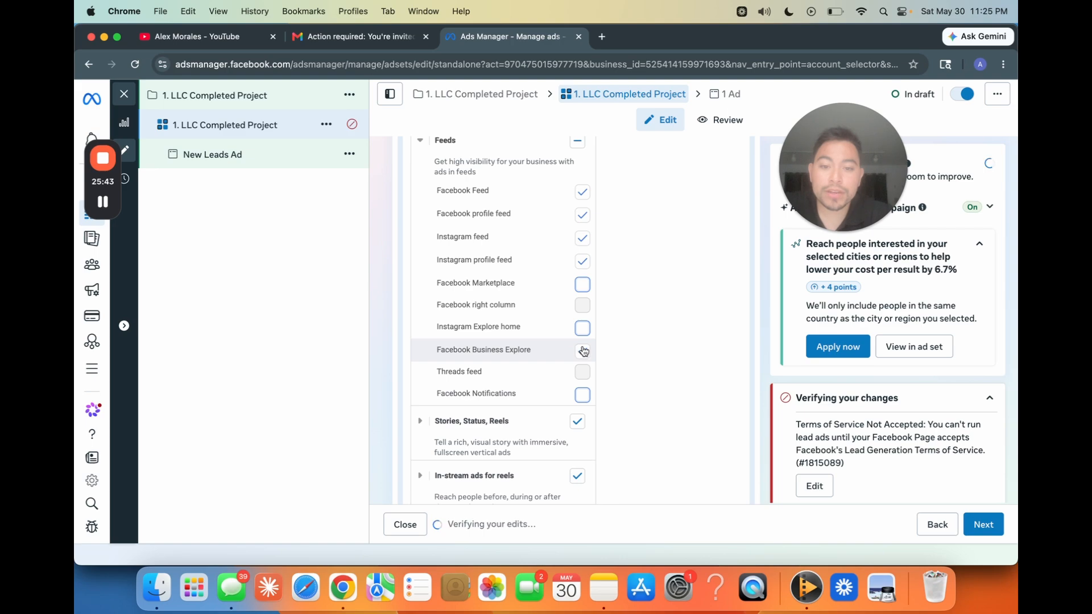
left_click(583, 351)
Step: Expand the Stories, In-stream, Search results and Apps and sites groups, and exclude all Apps and sites placements
scroll(563, 392, "down", 3)
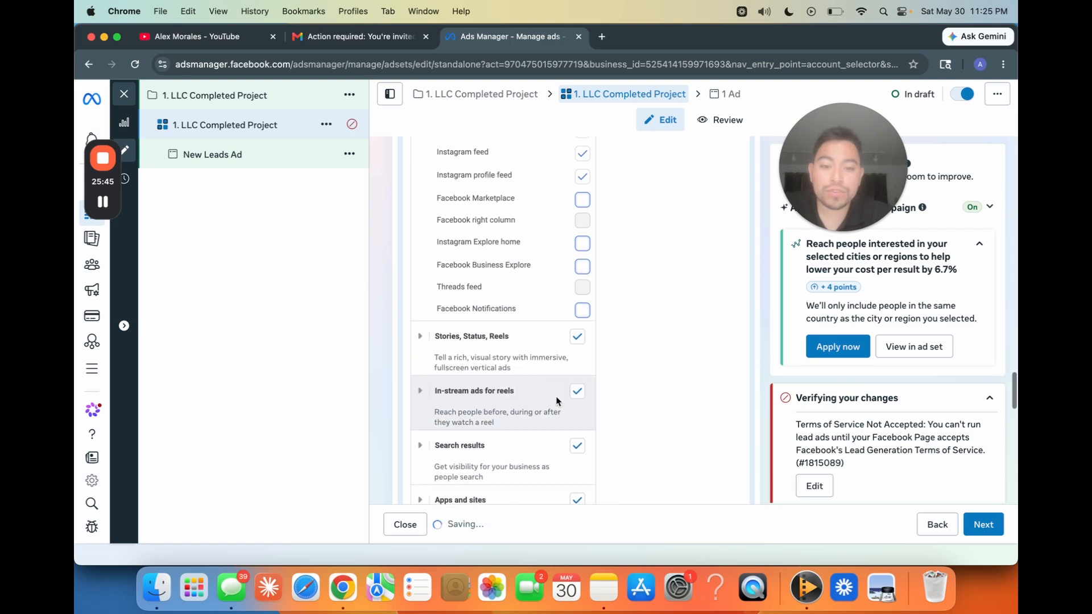
left_click(423, 336)
scroll(391, 338, "down", 3)
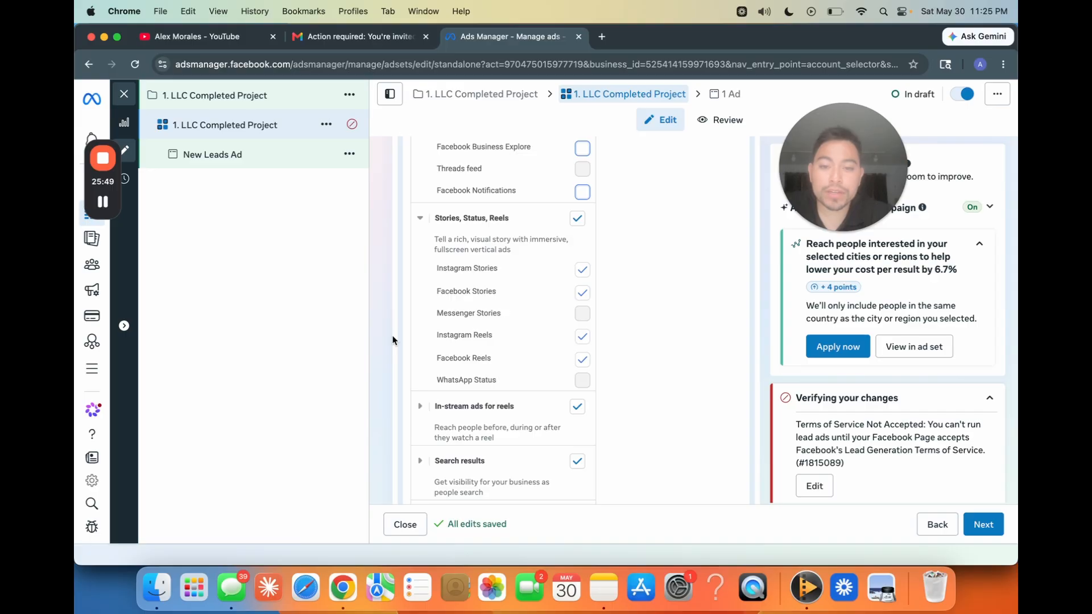
scroll(502, 379, "down", 1)
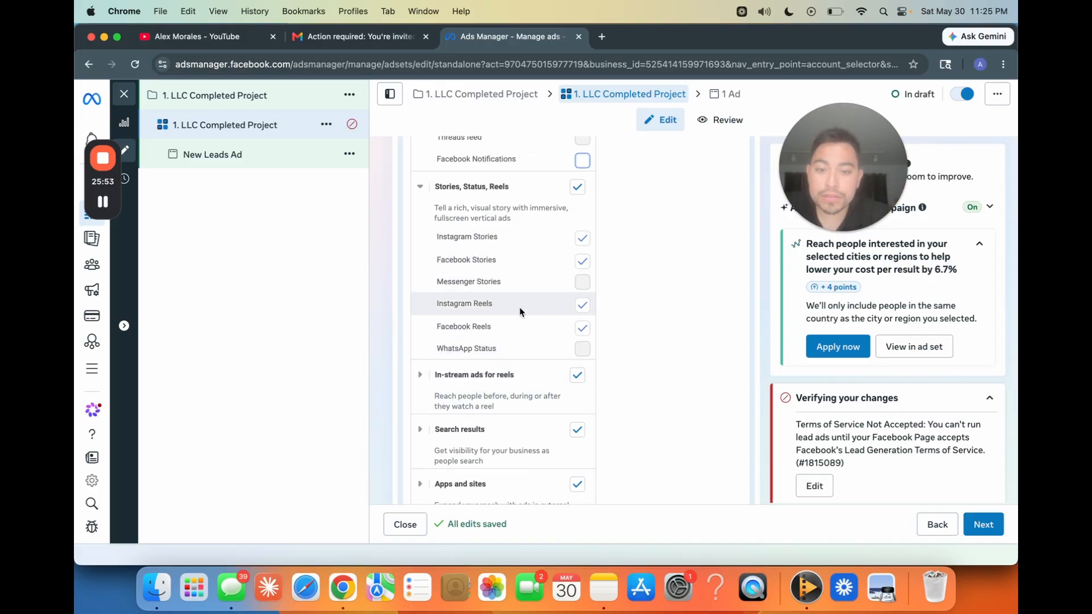
scroll(512, 324, "down", 3)
left_click(421, 285)
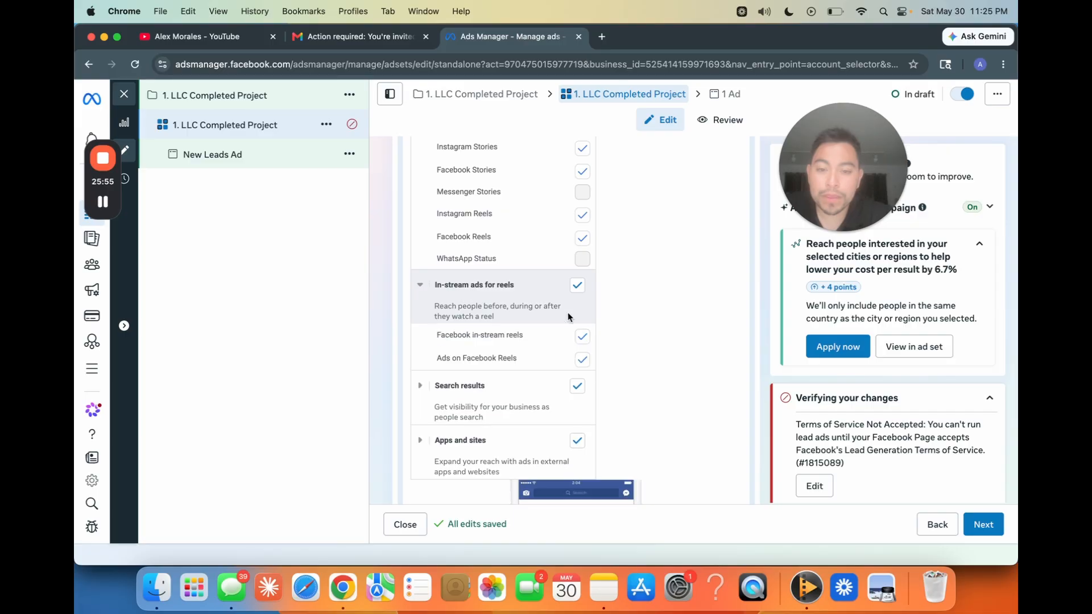
scroll(429, 383, "down", 3)
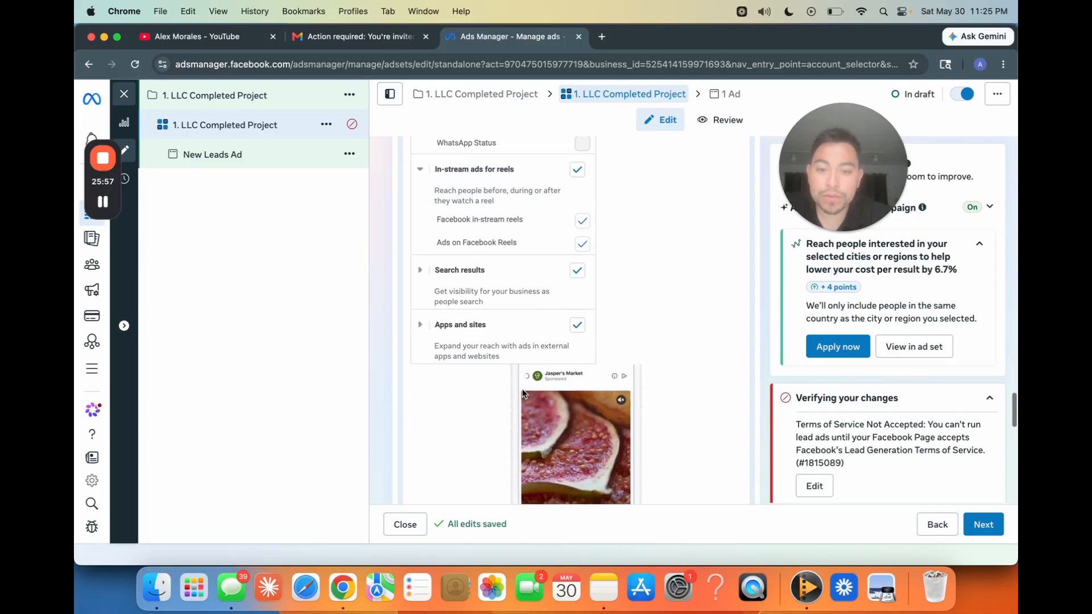
left_click(424, 270)
left_click(449, 370)
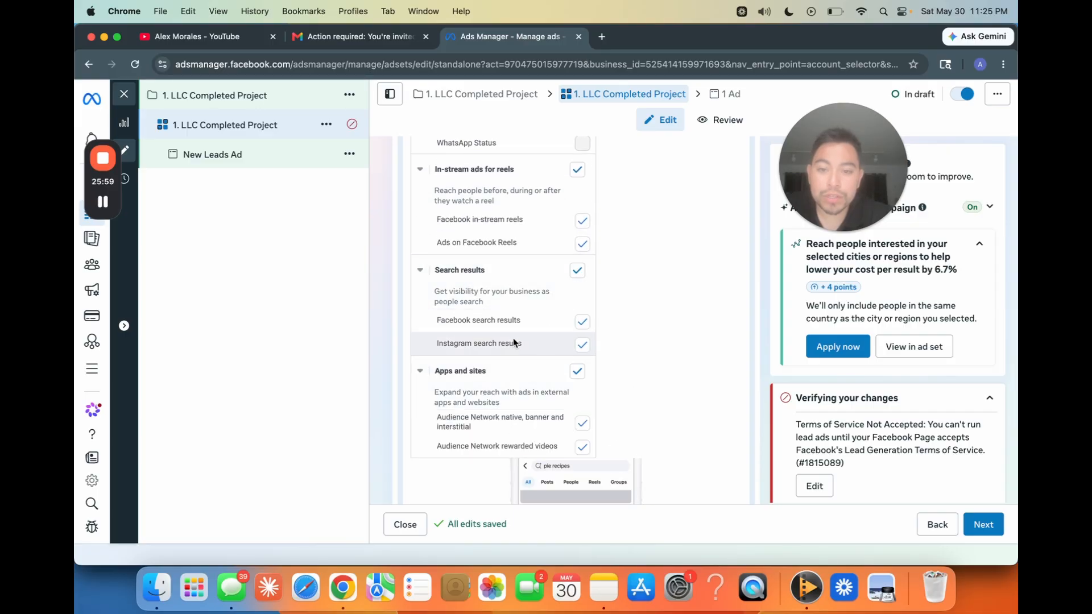
left_click(577, 371)
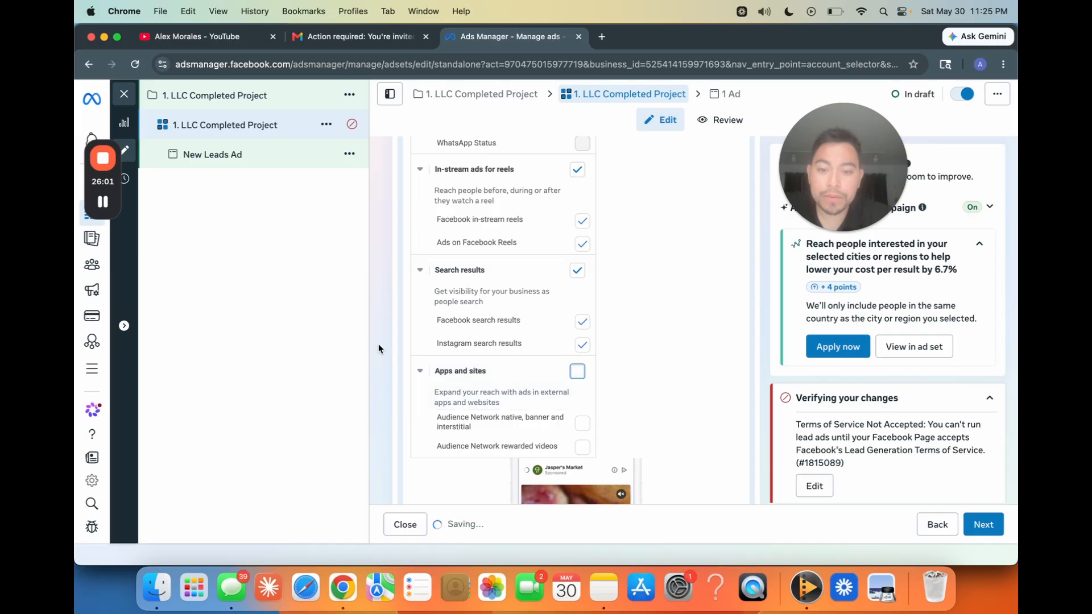
Step: Review which placements are included and excluded across all placement groups
scroll(390, 368, "up", 2)
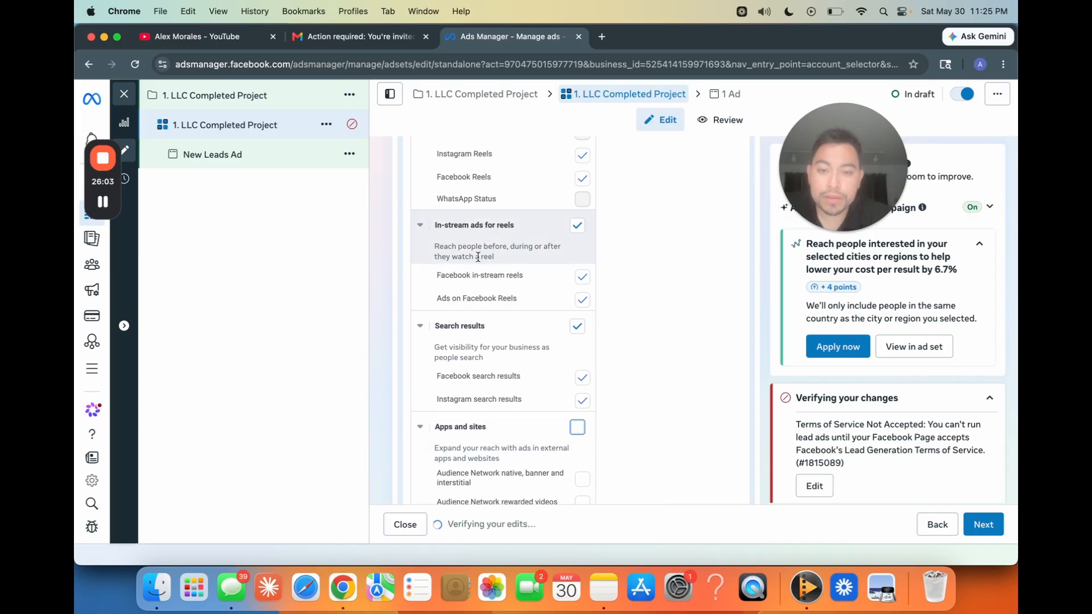
scroll(390, 356, "down", 2)
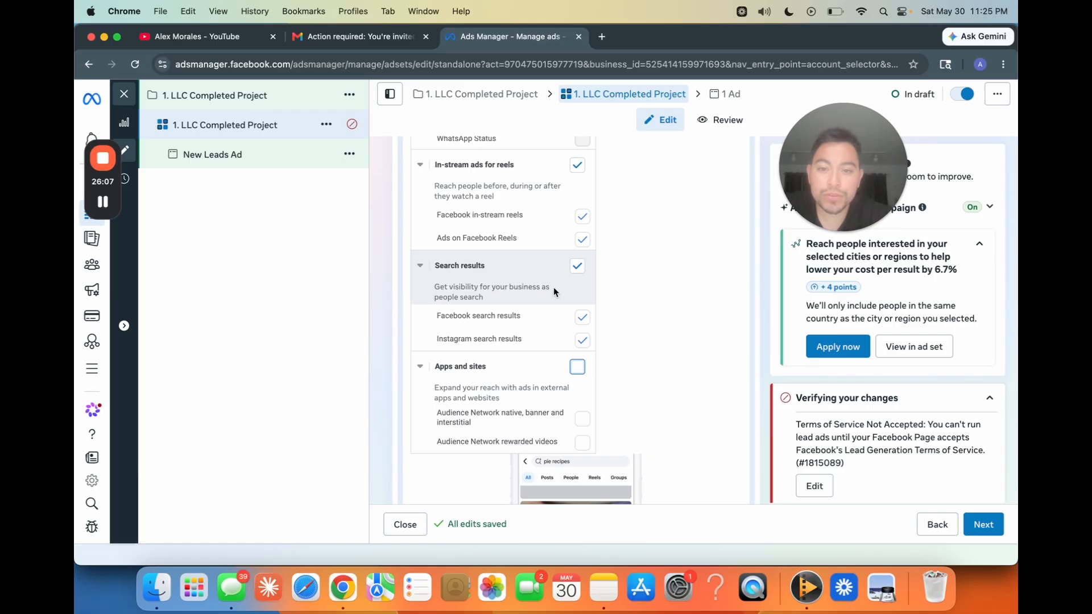
scroll(553, 288, "up", 2)
scroll(533, 238, "up", 3)
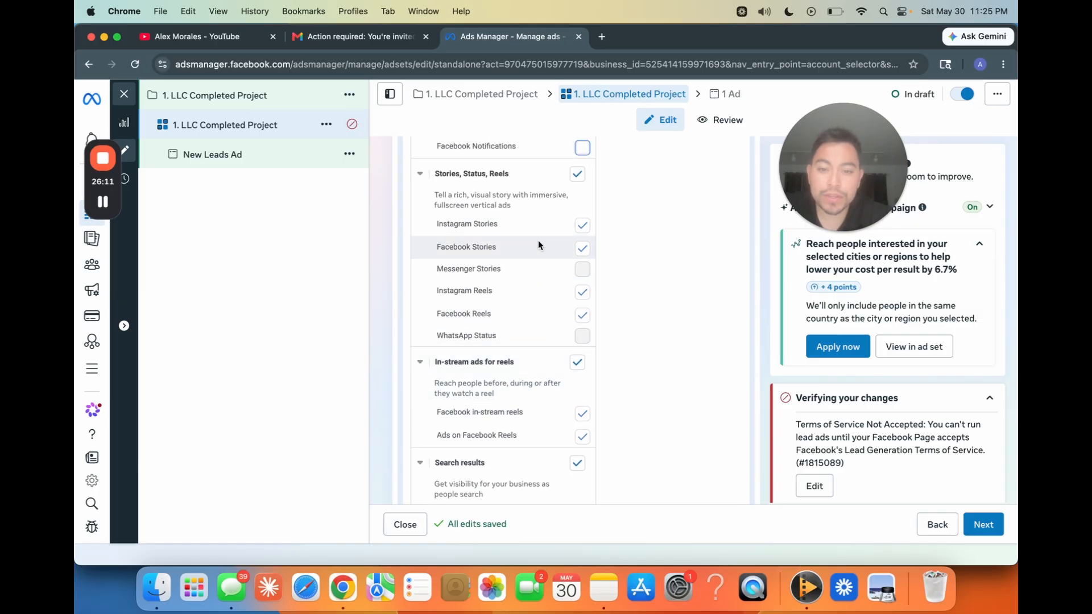
scroll(518, 364, "down", 5)
scroll(519, 367, "up", 12)
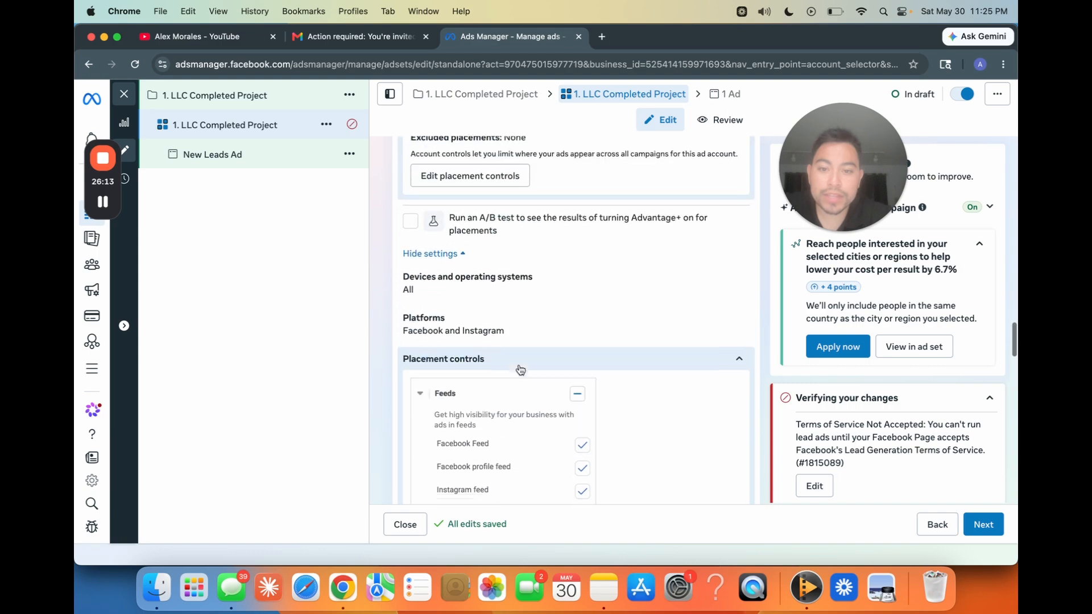
scroll(489, 313, "down", 15)
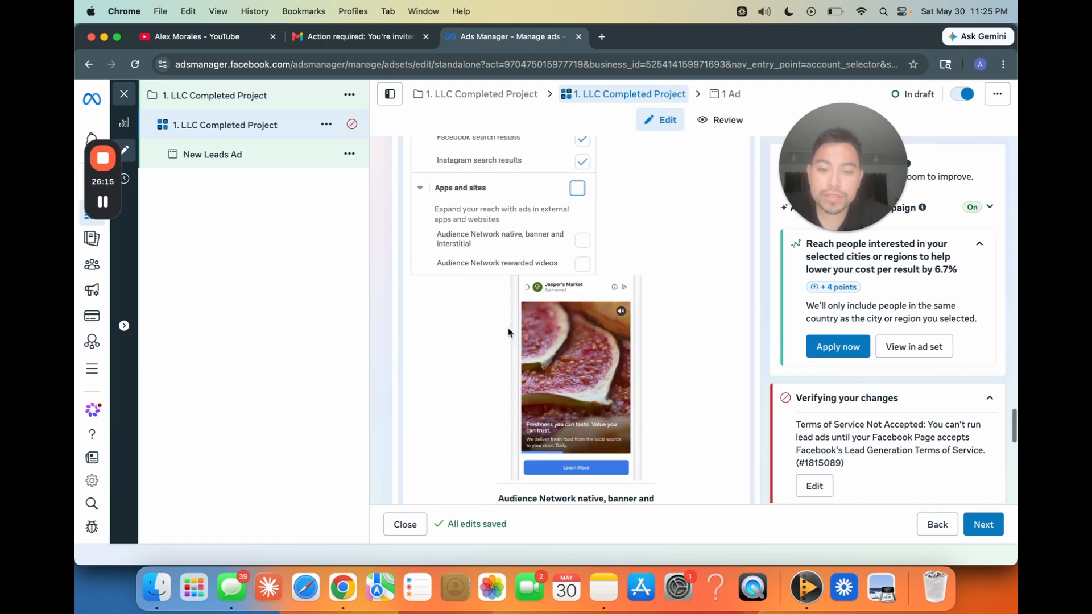
Step: Turn off limited spending to excluded placements
scroll(507, 332, "down", 3)
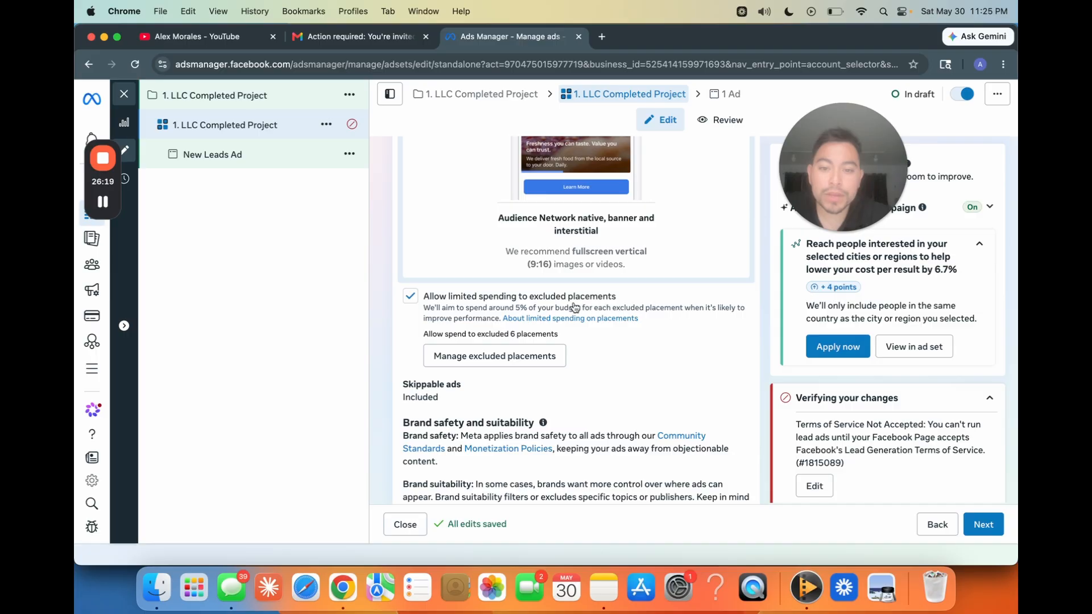
left_click(410, 296)
scroll(388, 384, "down", 6)
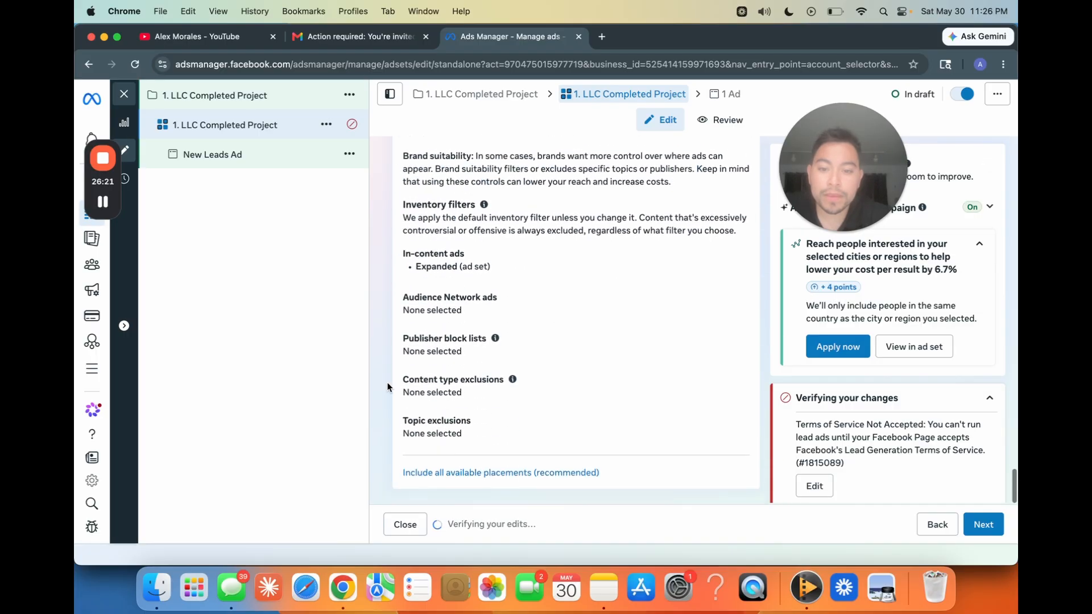
Step: Continue to the ad level and rename the ad "1. LLC Completed Project"
left_click(984, 525)
triple_click(472, 189)
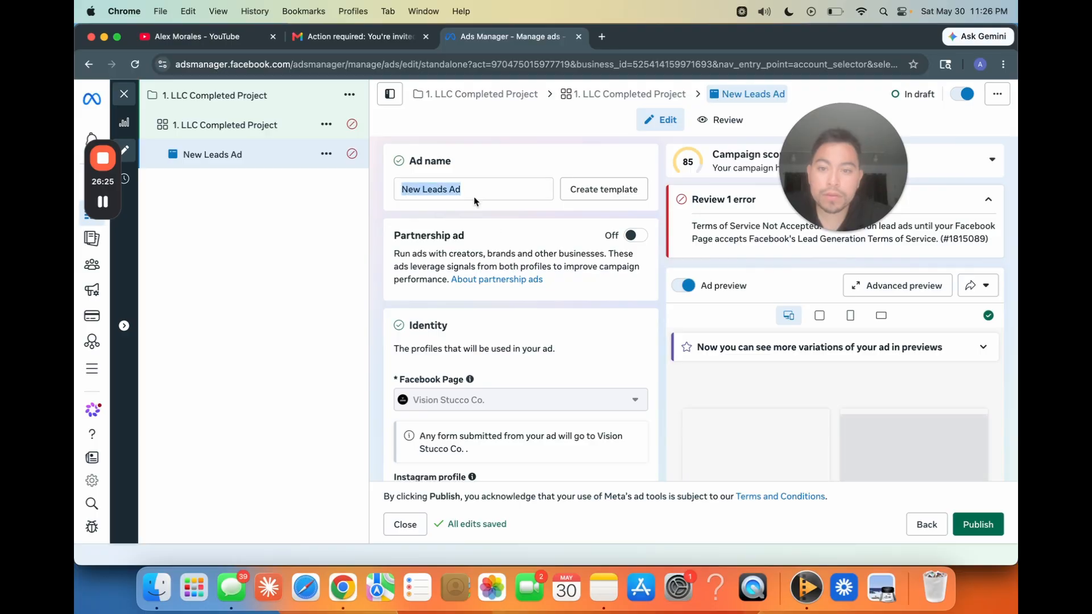
triple_click(472, 189)
key("BackSpace")
type("1. LLC Completed Project")
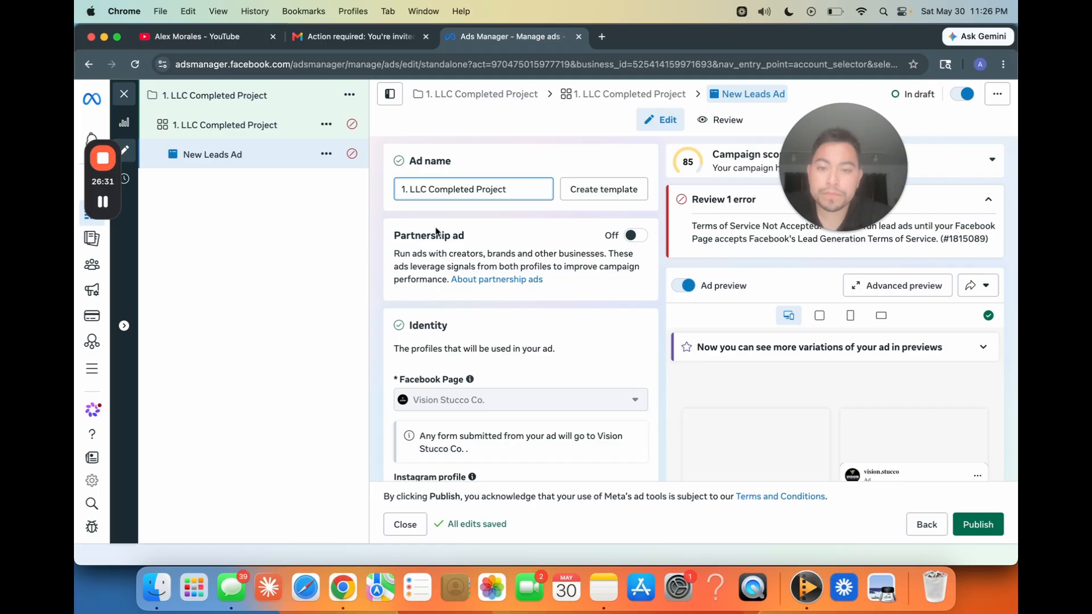
Step: Turn off multi-advertiser ads in the ad setup
scroll(409, 365, "down", 5)
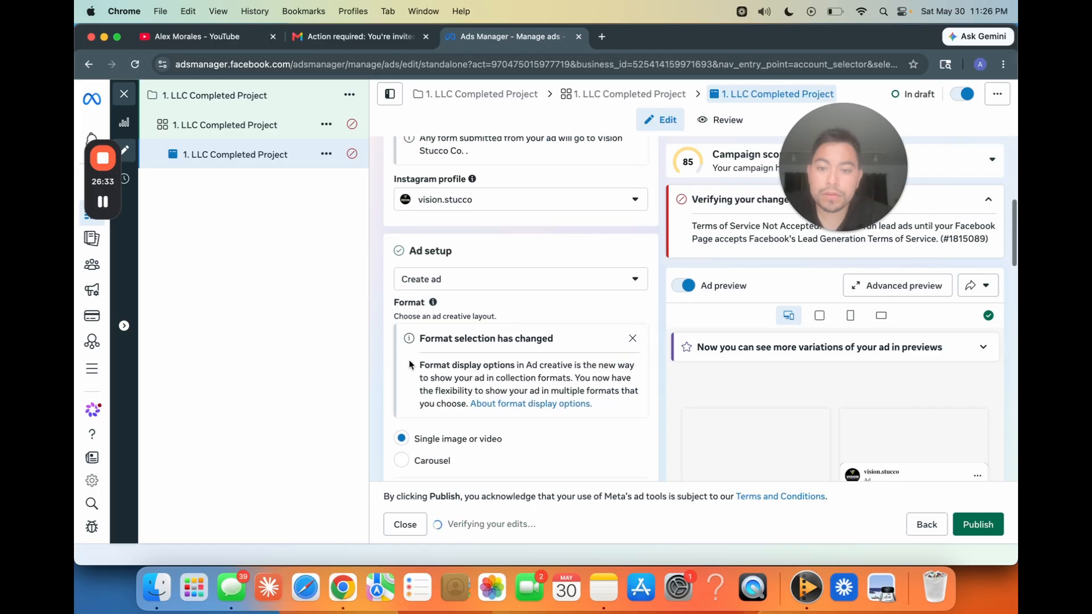
scroll(409, 364, "down", 6)
scroll(410, 364, "up", 1)
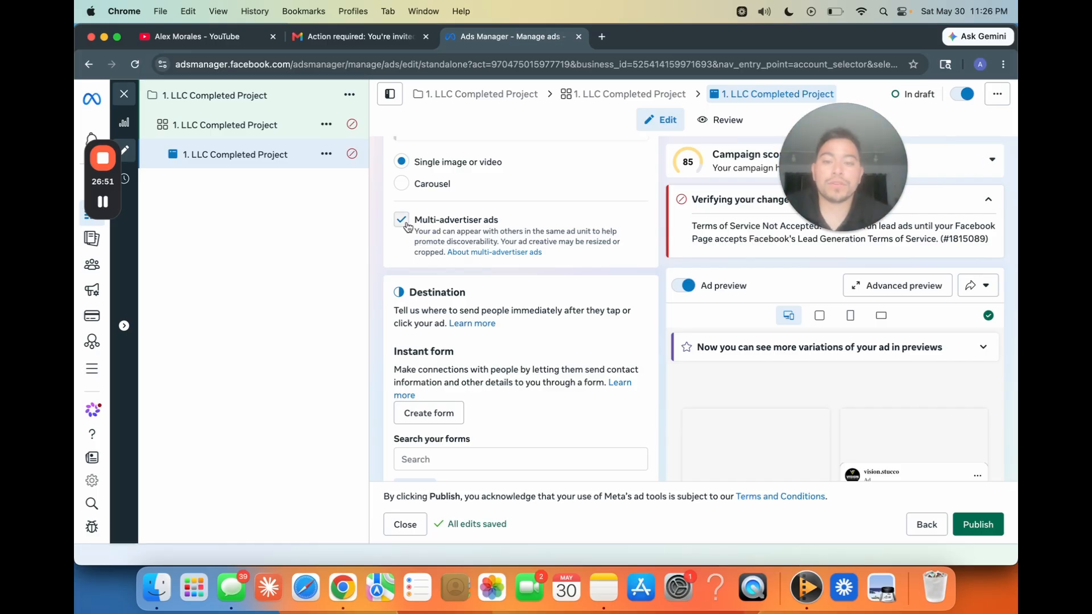
left_click(401, 219)
Step: Set up the ad creative as a video ad and upload "completed project .mp4" from the Desktop
scroll(379, 353, "down", 4)
scroll(378, 357, "down", 2)
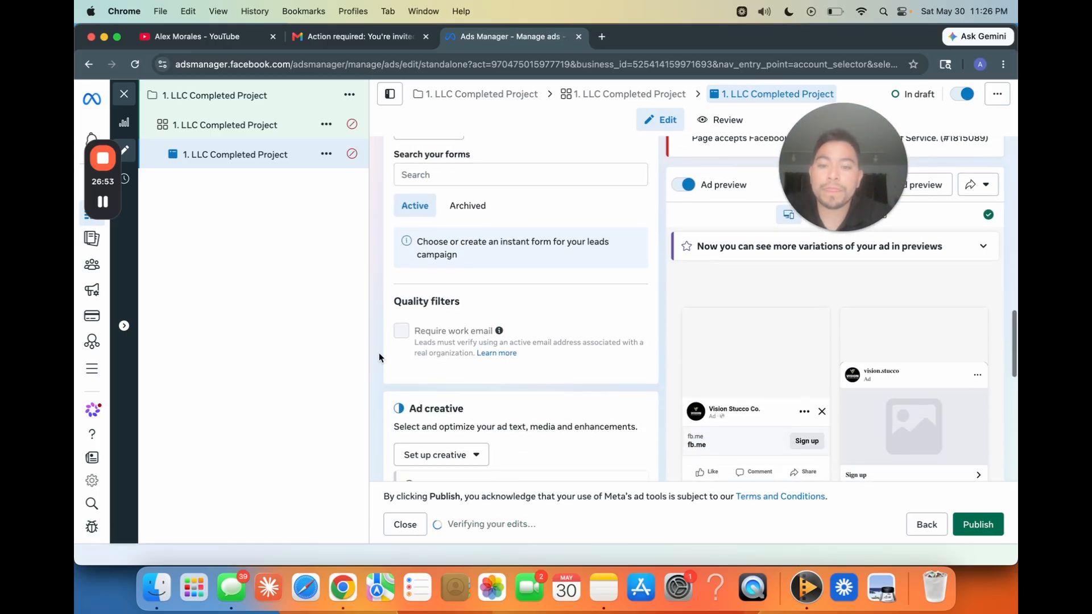
scroll(489, 272, "down", 3)
left_click(487, 300)
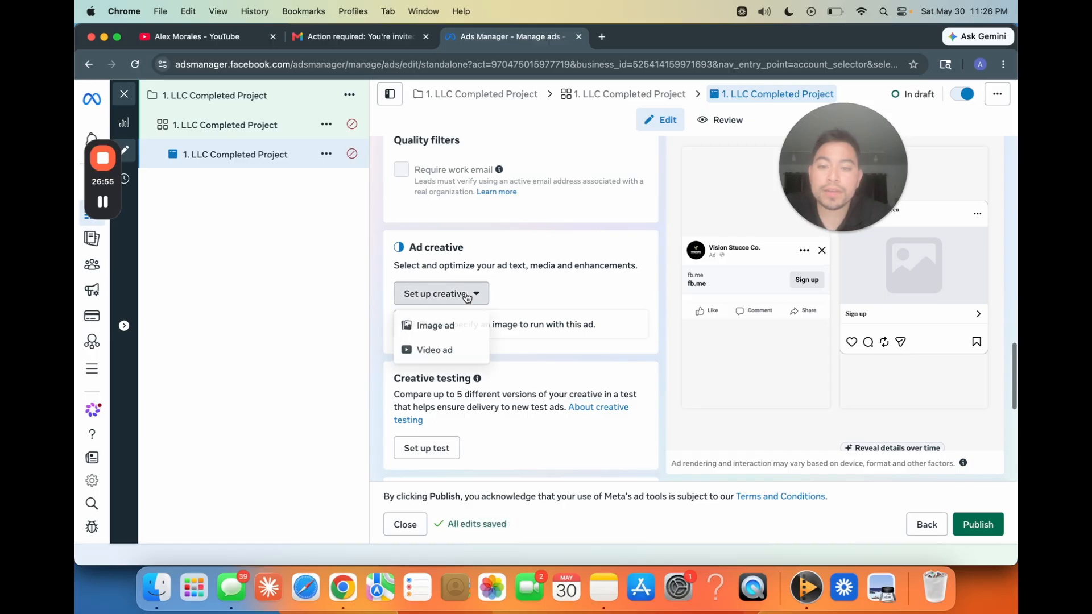
left_click(438, 352)
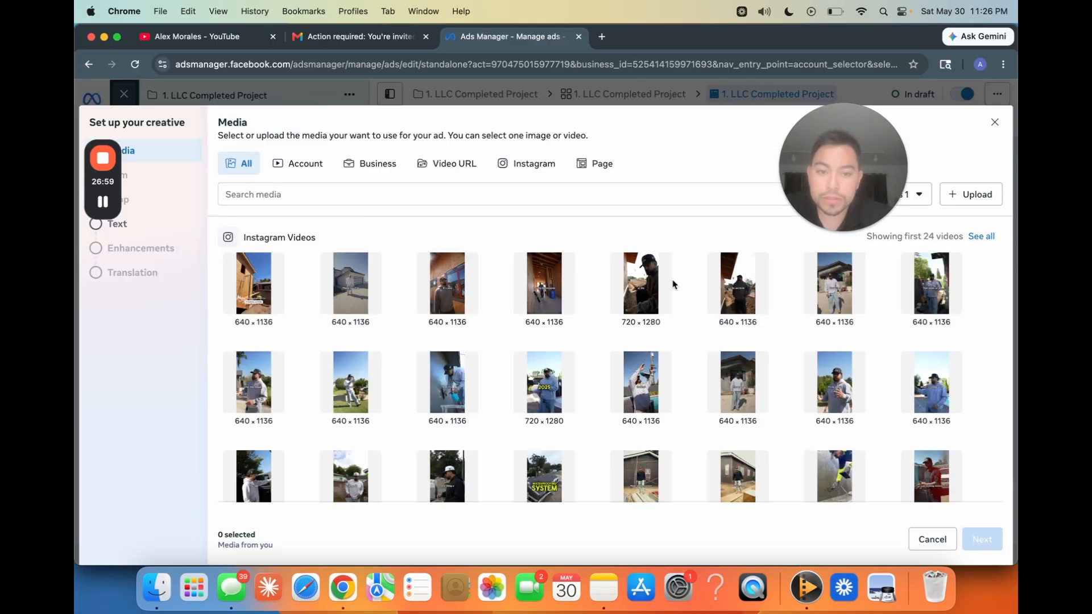
left_click(973, 209)
scroll(526, 313, "down", 10)
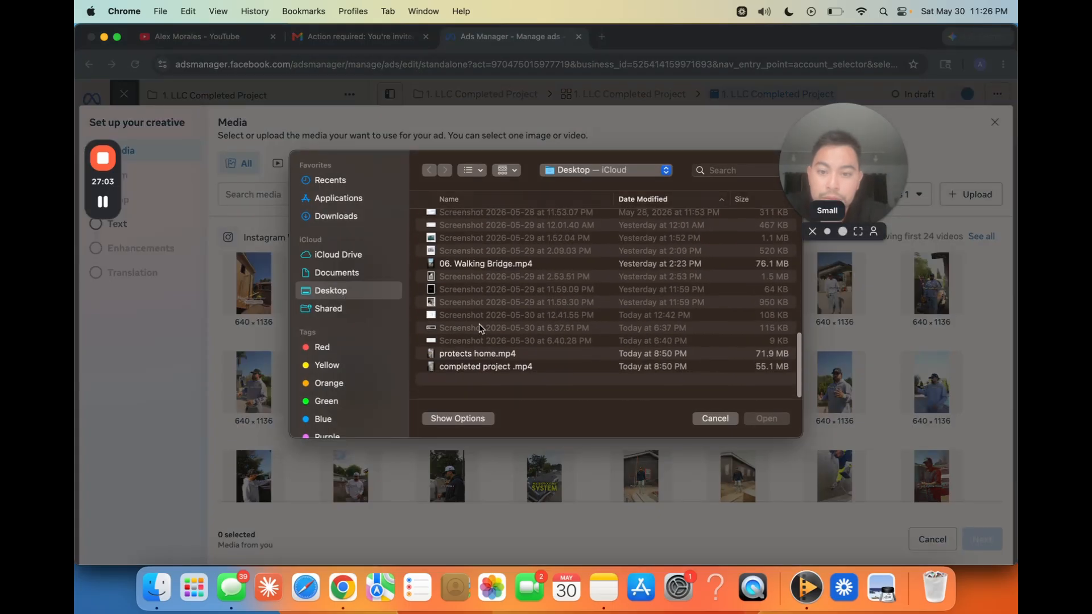
left_click(493, 389)
left_click(767, 419)
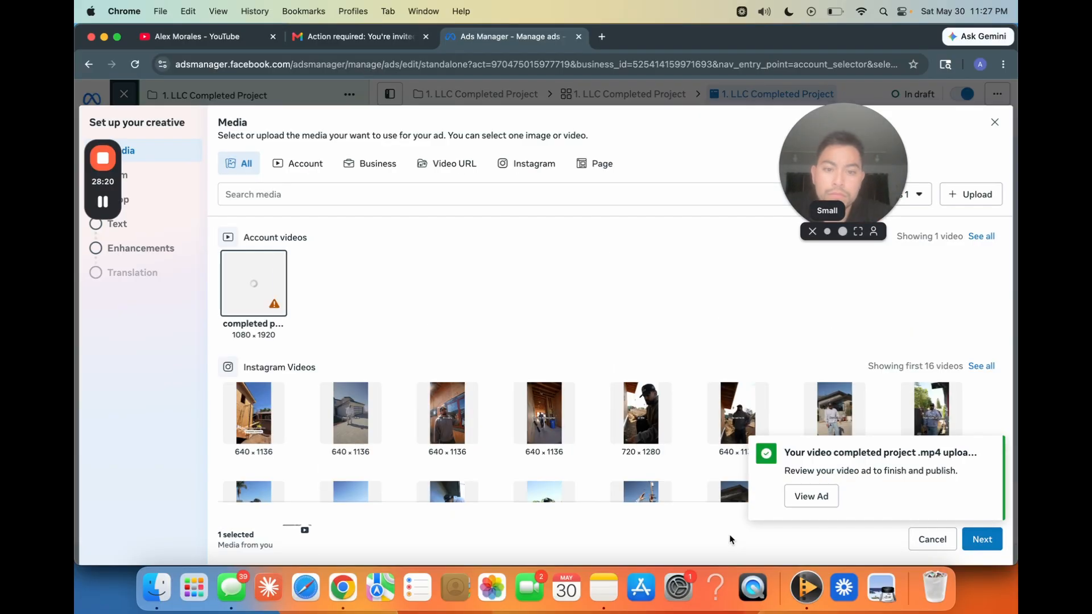
Step: Continue with the uploaded video without trimming it and set the square placement crop to 1:1
left_click(986, 543)
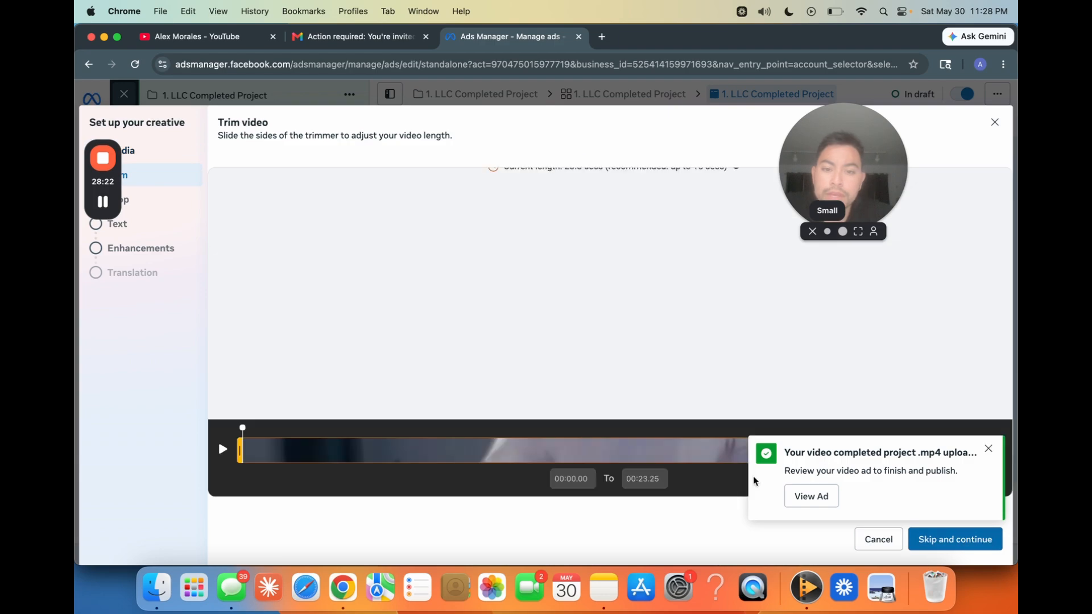
left_click(953, 540)
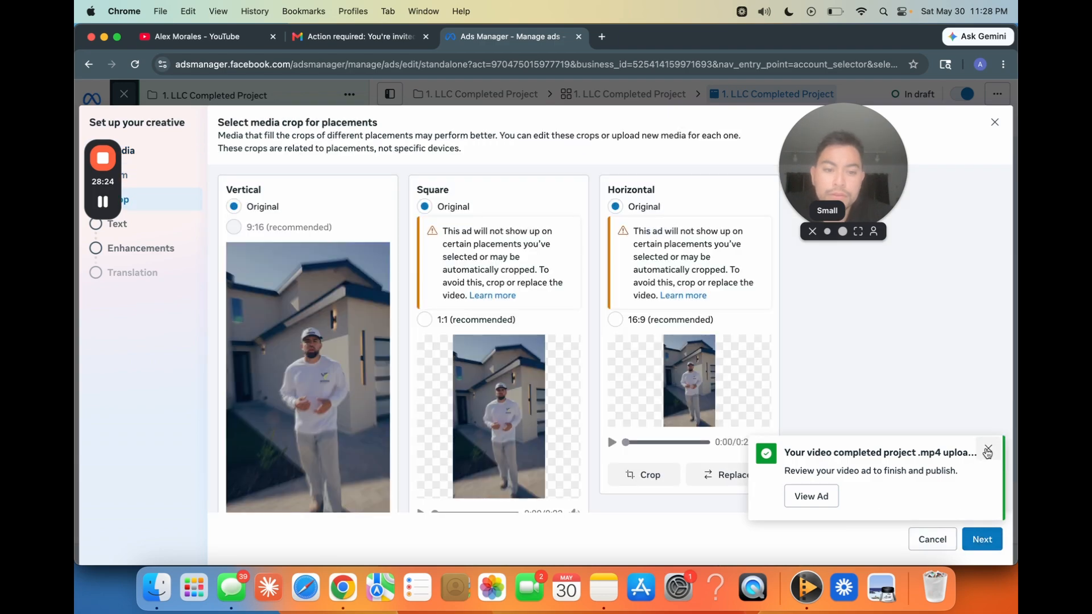
scroll(500, 375, "down", 1)
left_click(432, 284)
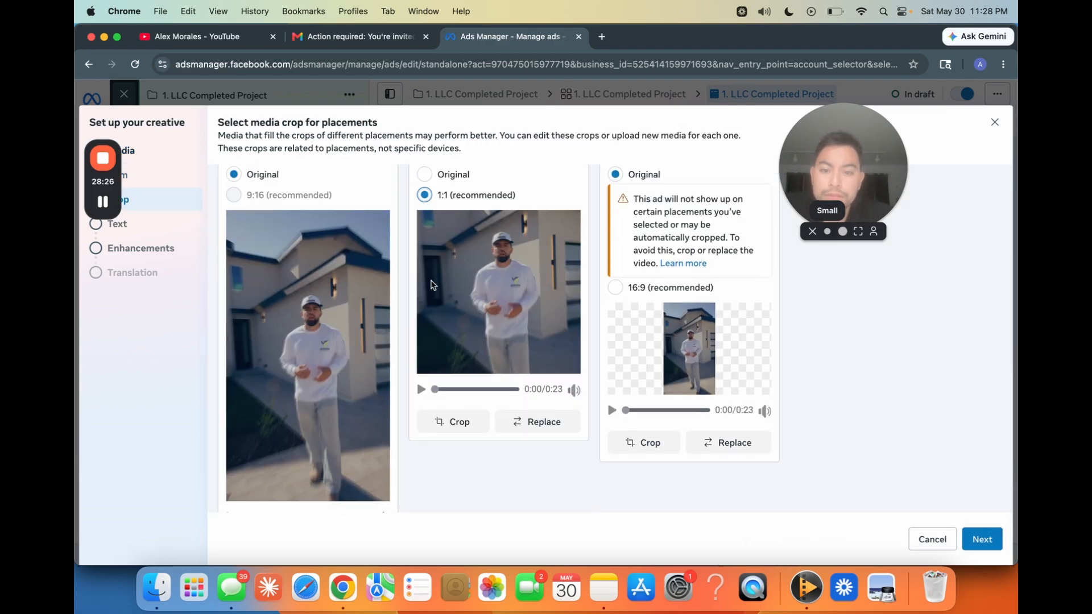
Step: Shift the square placement's 1:1 video crop upward to frame the speaker, check its playback, and continue to the ad text settings
left_click(422, 389)
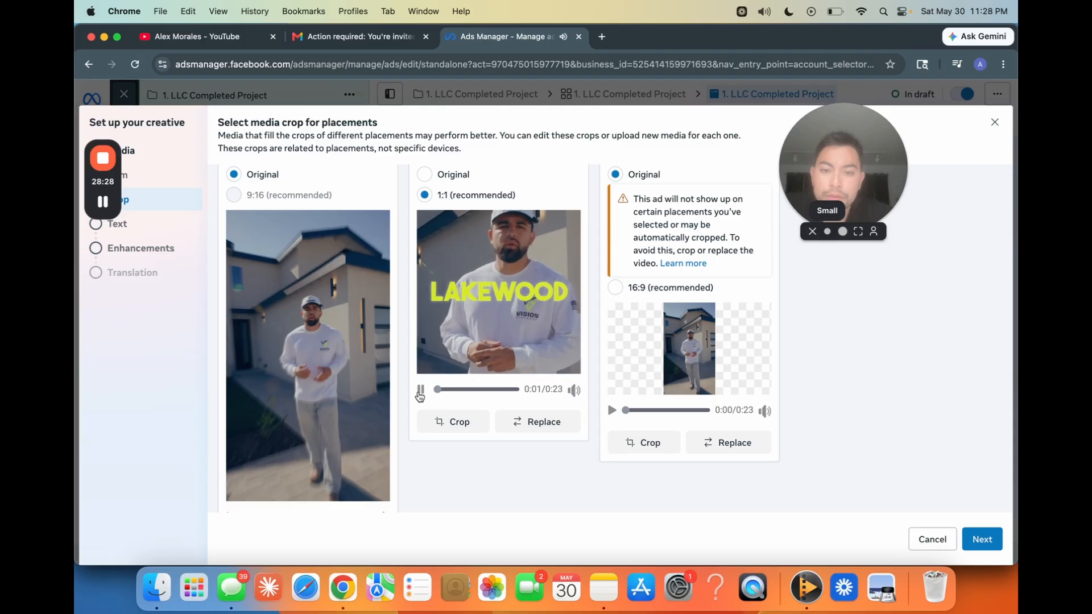
left_click(450, 422)
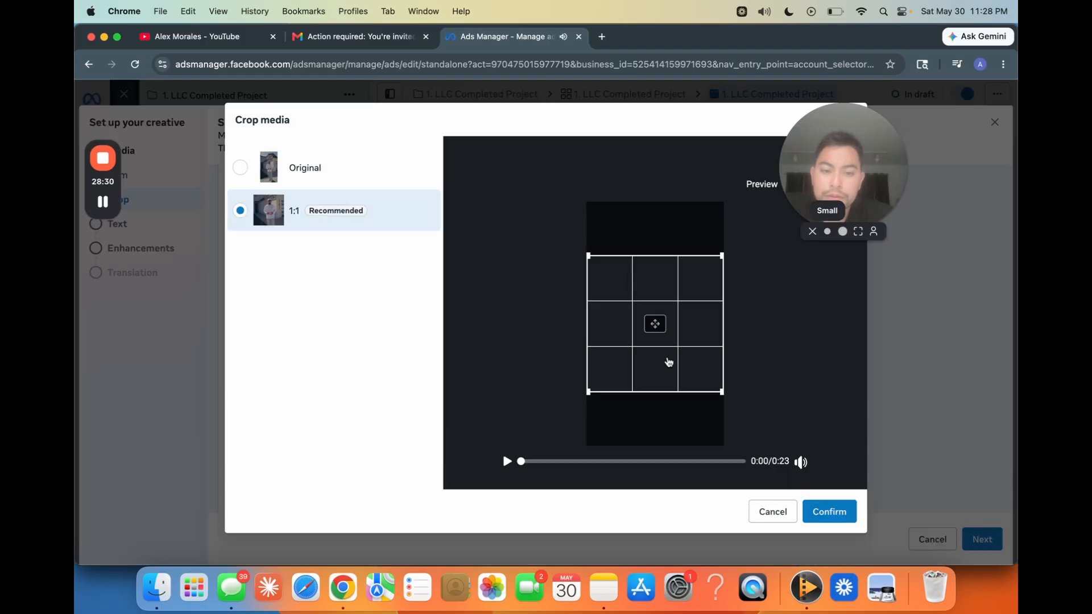
left_click_drag(671, 332, 680, 309)
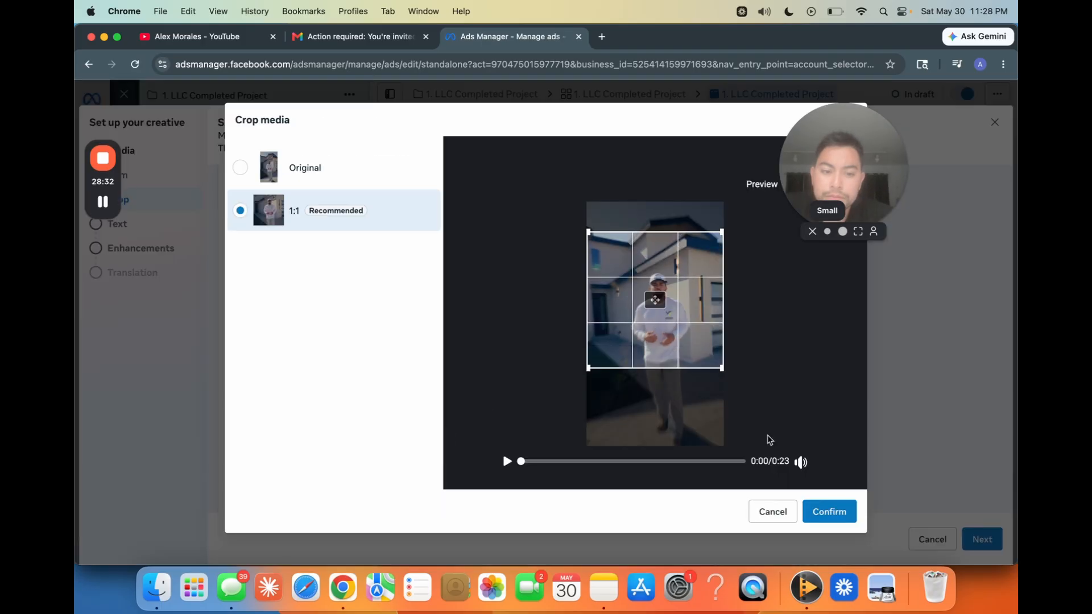
left_click(835, 523)
left_click(421, 390)
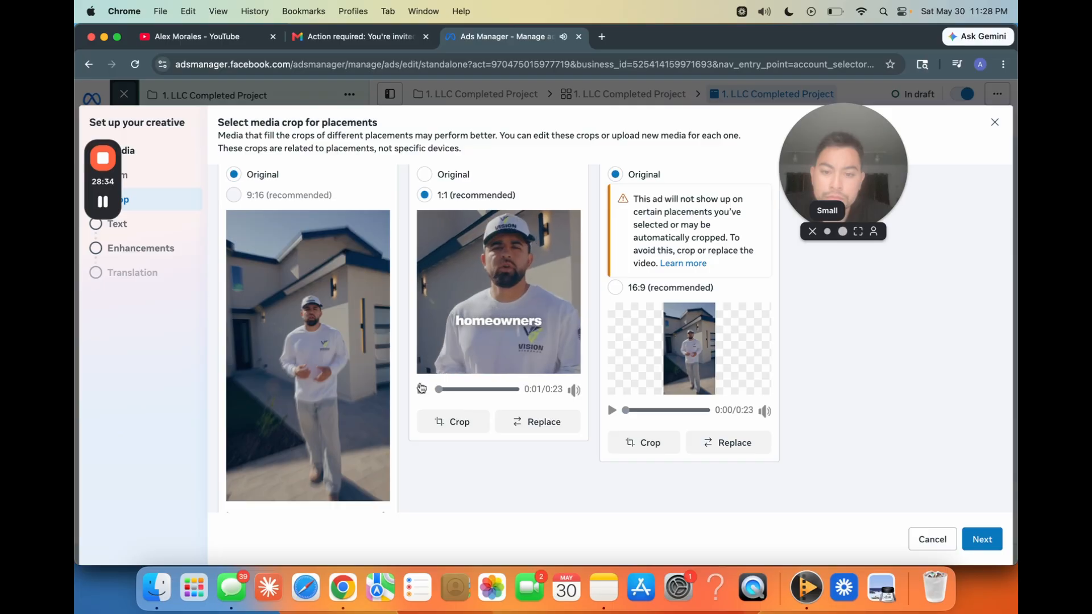
scroll(503, 313, "up", 2)
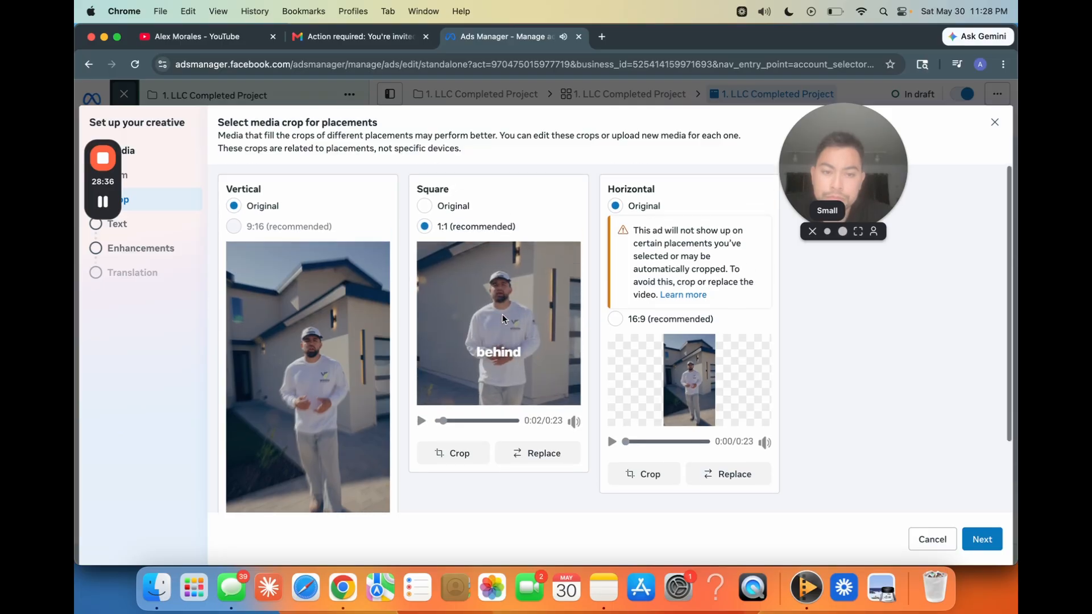
scroll(537, 352, "down", 3)
left_click(982, 538)
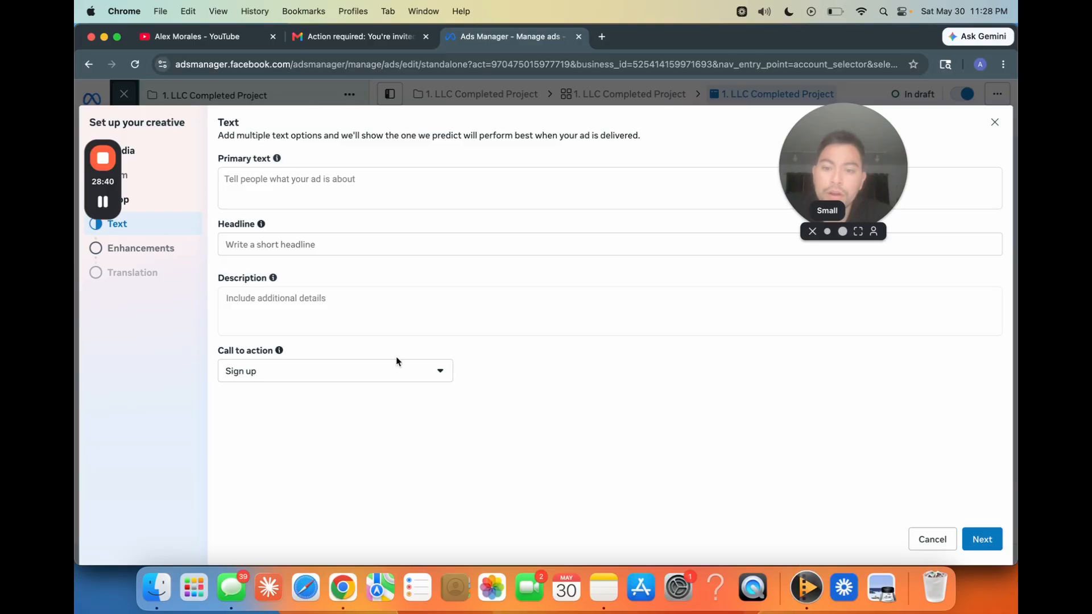
Step: Set the ad's call to action to "Learn more"
left_click(386, 370)
left_click(297, 372)
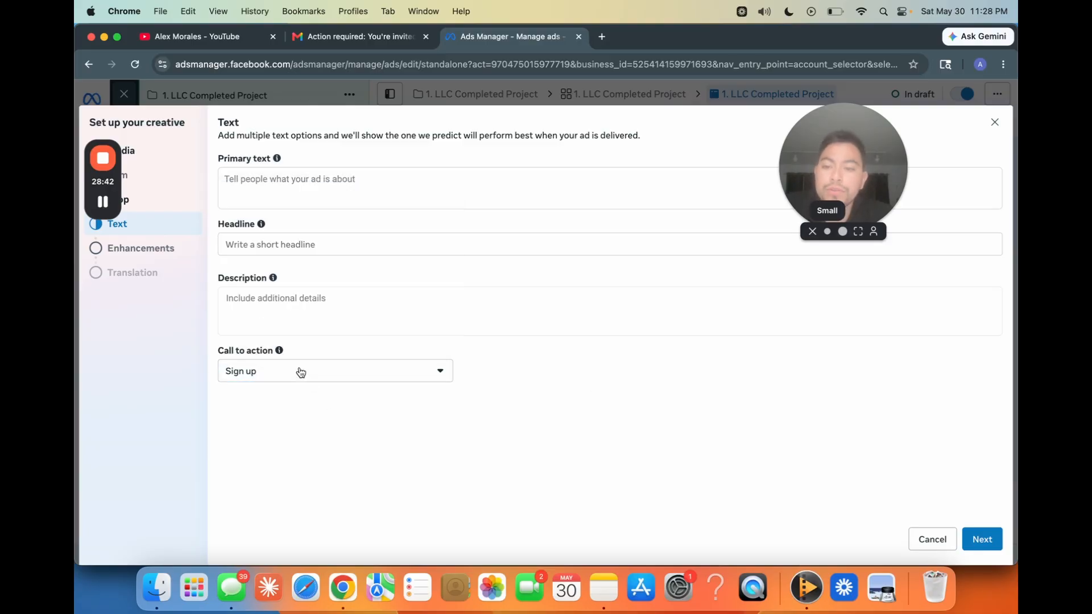
left_click(298, 372)
left_click(318, 324)
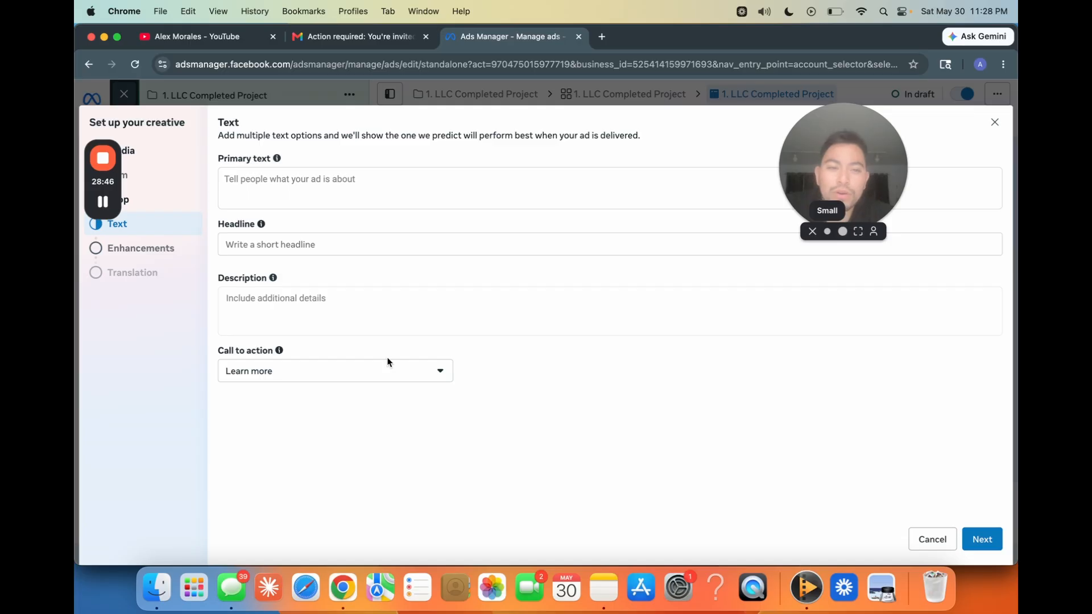
left_click(367, 373)
left_click(327, 433)
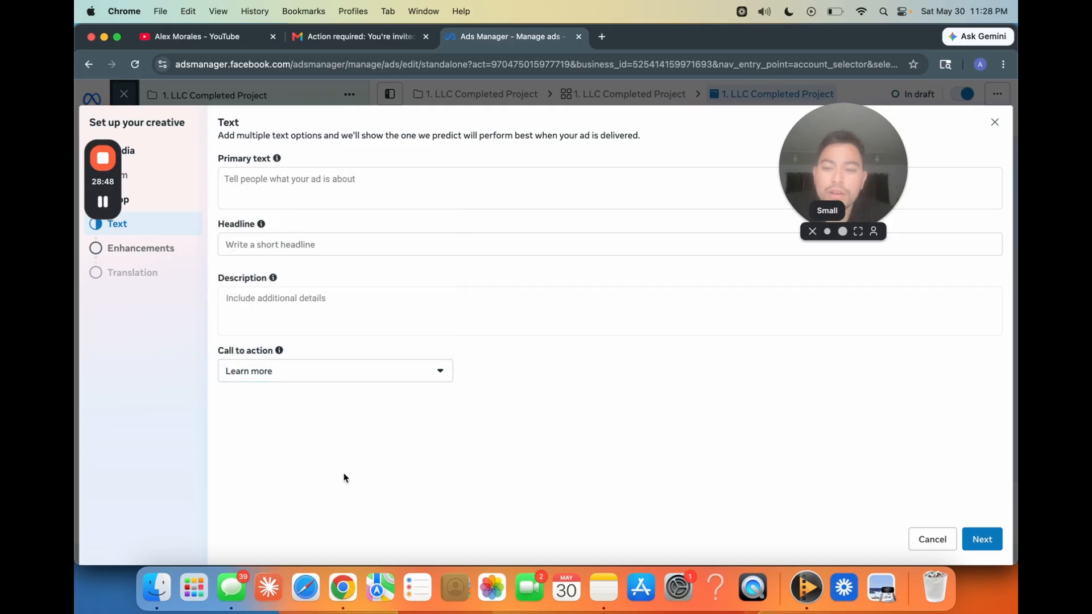
Step: Continue to the Advantage+ creative enhancements, leave them off, and finish the creative setup
left_click(982, 539)
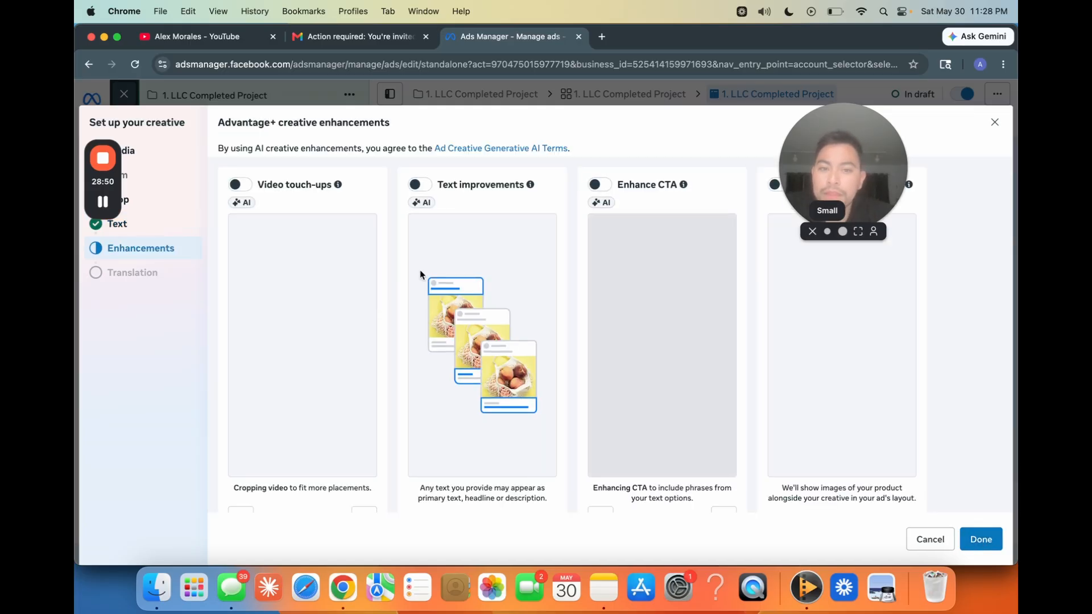
scroll(444, 392, "down", 3)
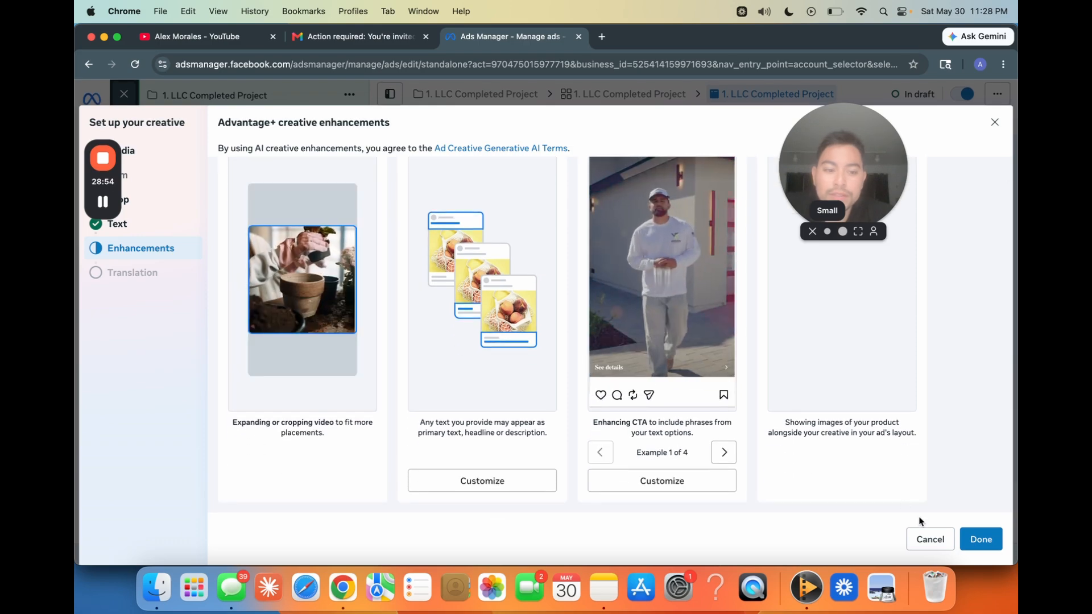
left_click(980, 537)
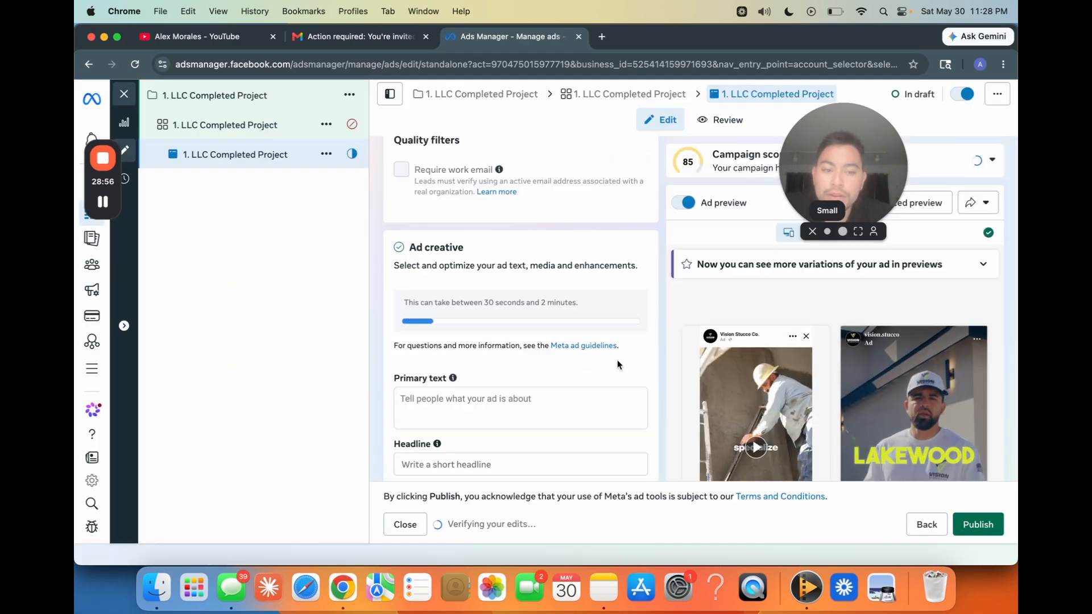
Step: Examine how the video ad appears across the Facebook and Instagram placements in the advanced preview, and close the preview
left_click(932, 204)
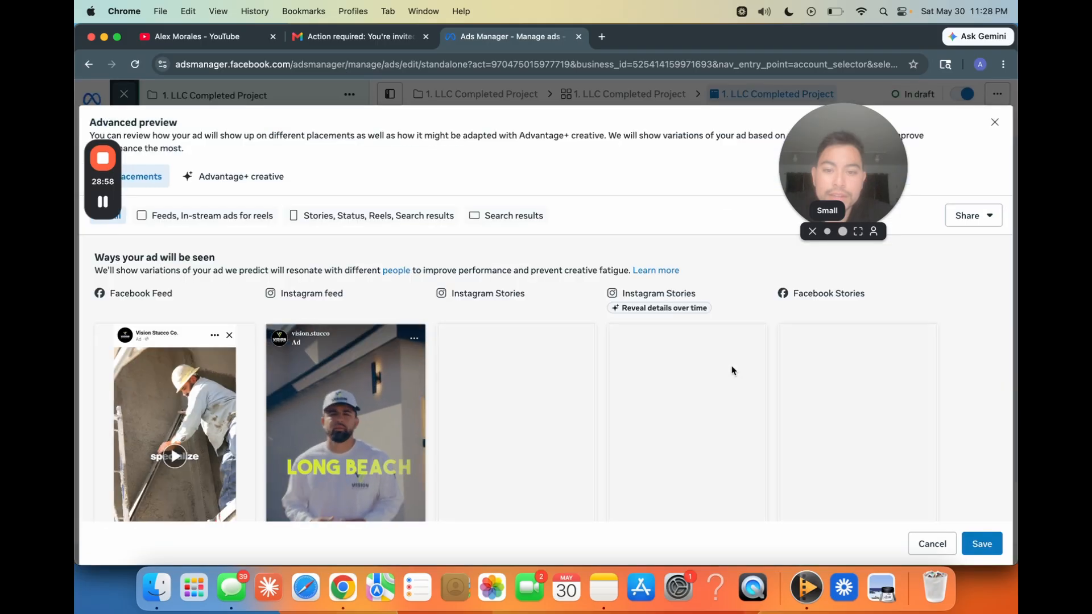
scroll(732, 370, "down", 5)
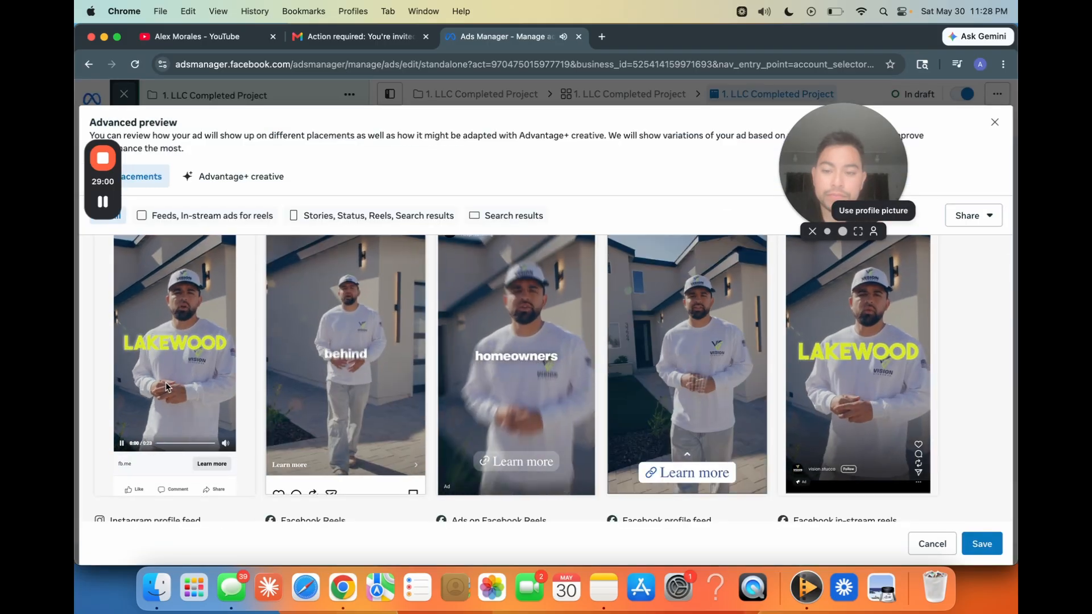
scroll(166, 382, "up", 1)
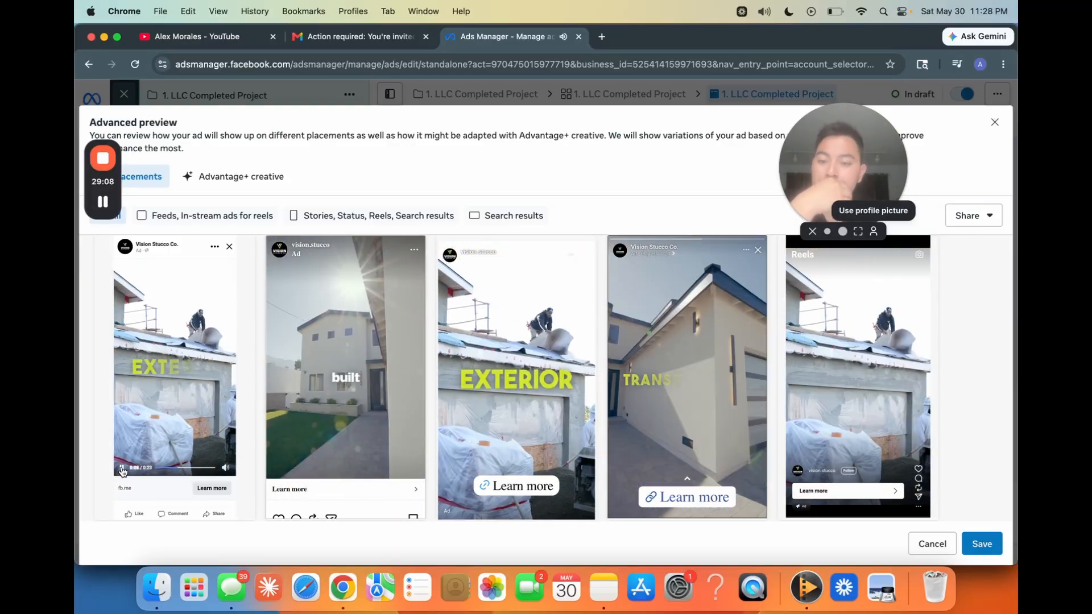
left_click(992, 123)
Step: Review the ad's identity settings and the Long Beach & Lakewood landing page with its free estimate form
scroll(617, 292, "down", 2)
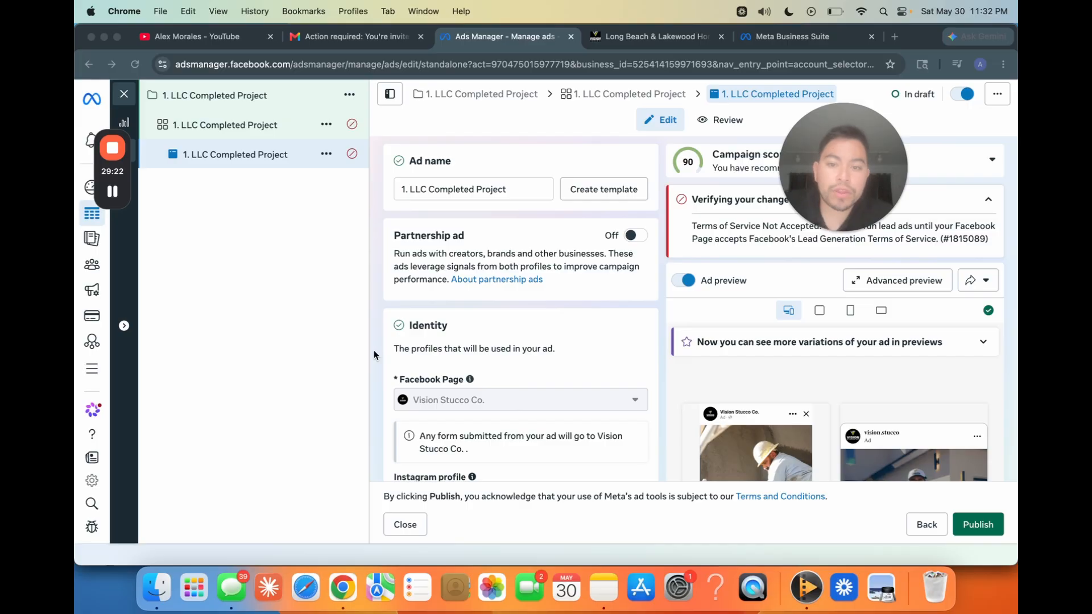
scroll(374, 354, "down", 2)
left_click(607, 46)
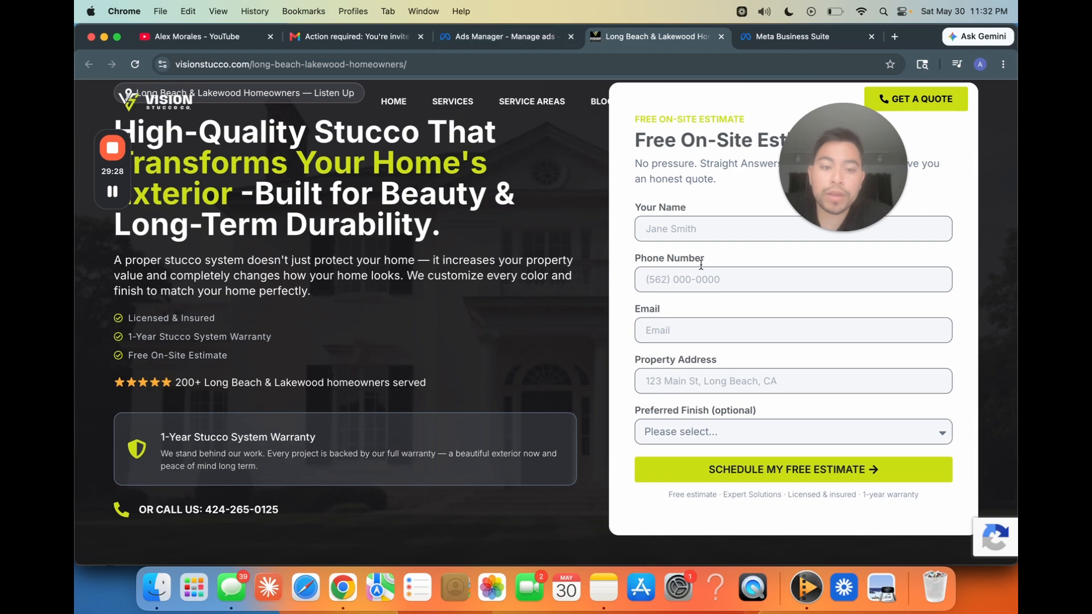
left_click(538, 37)
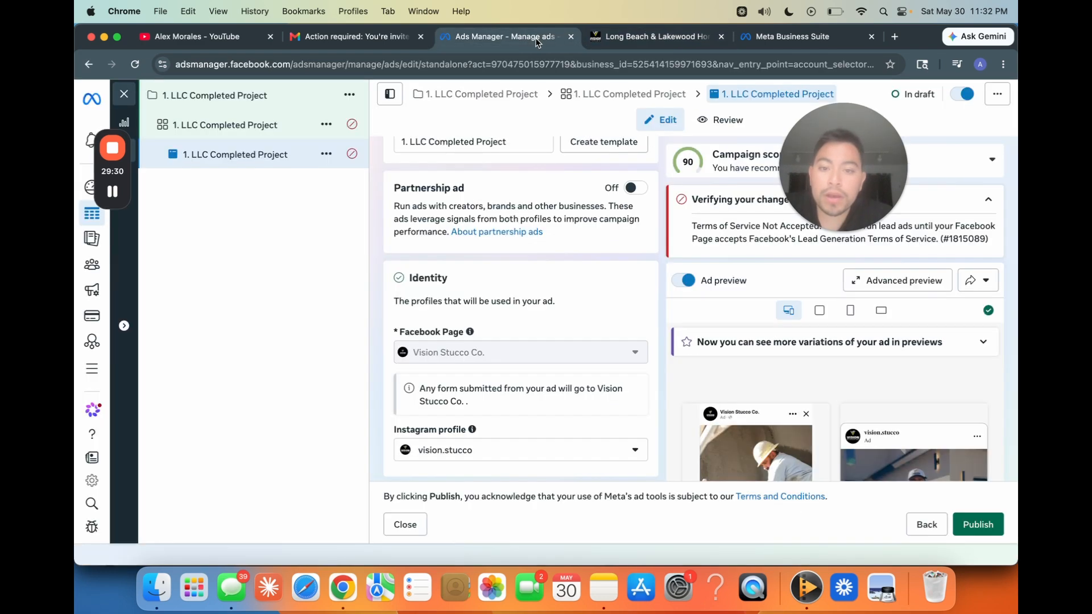
left_click(758, 42)
left_click(665, 41)
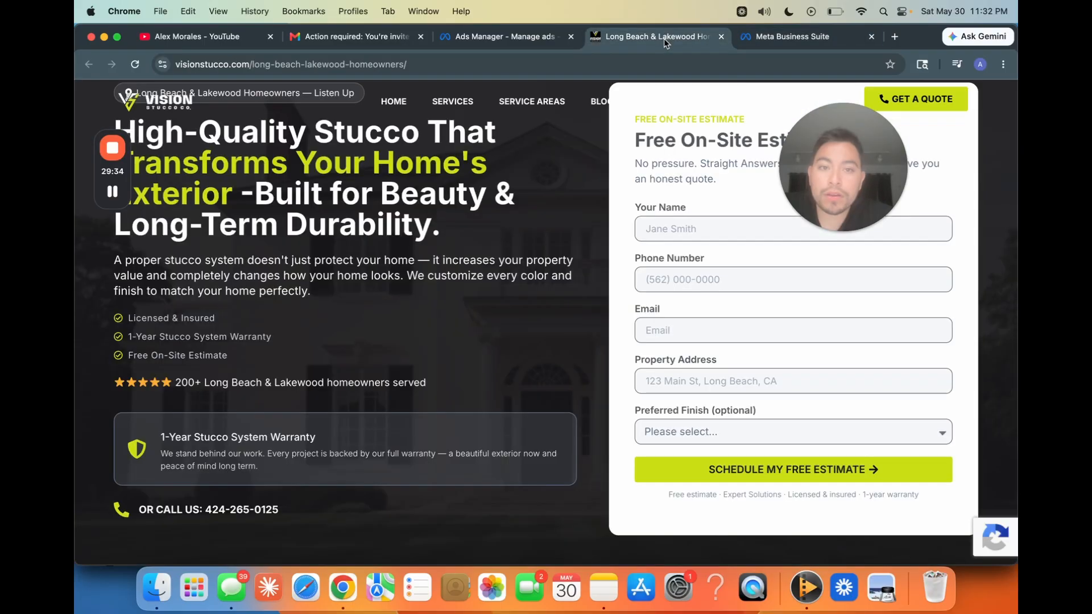
Step: In Meta Business Suite, create a dataset named "Vision Stucco Meta Pixel" and connect it to the Vision Stucco LLC ad account
left_click(843, 42)
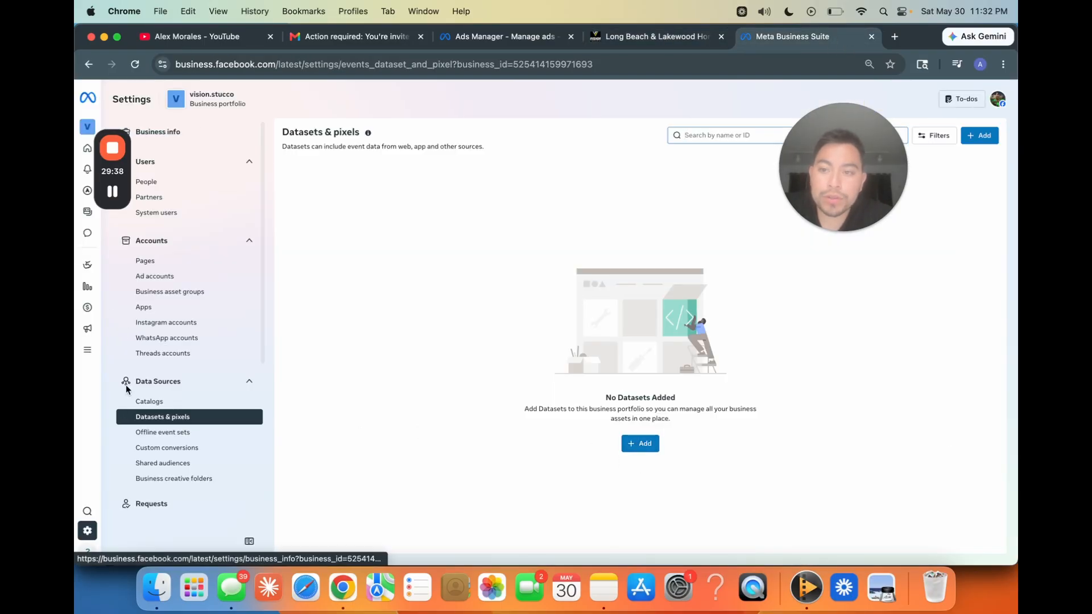
left_click(641, 444)
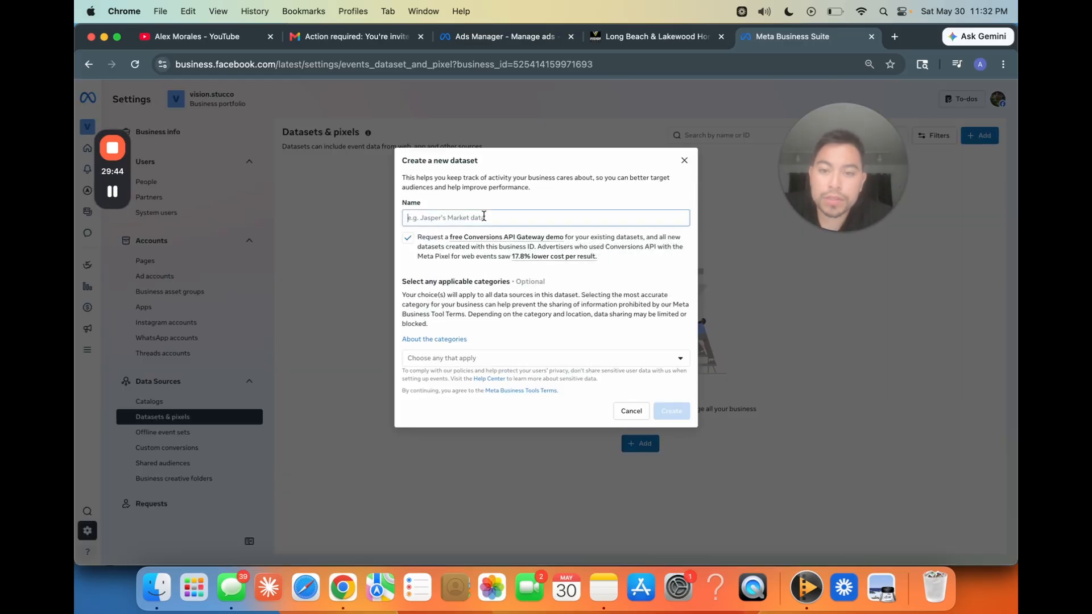
type("Vision S")
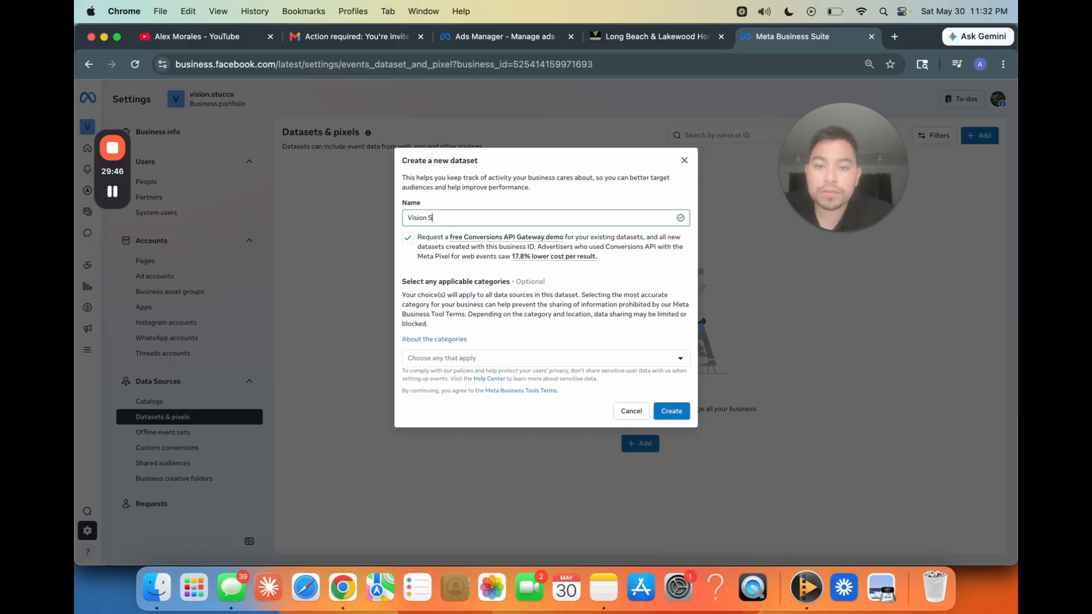
type("tucco Meta Pix")
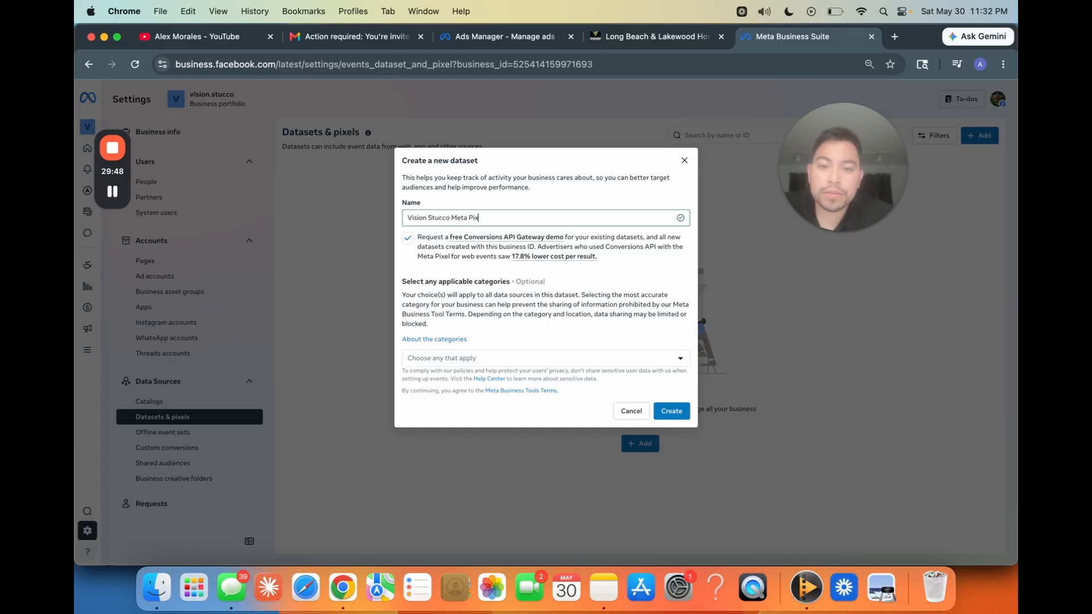
type("el")
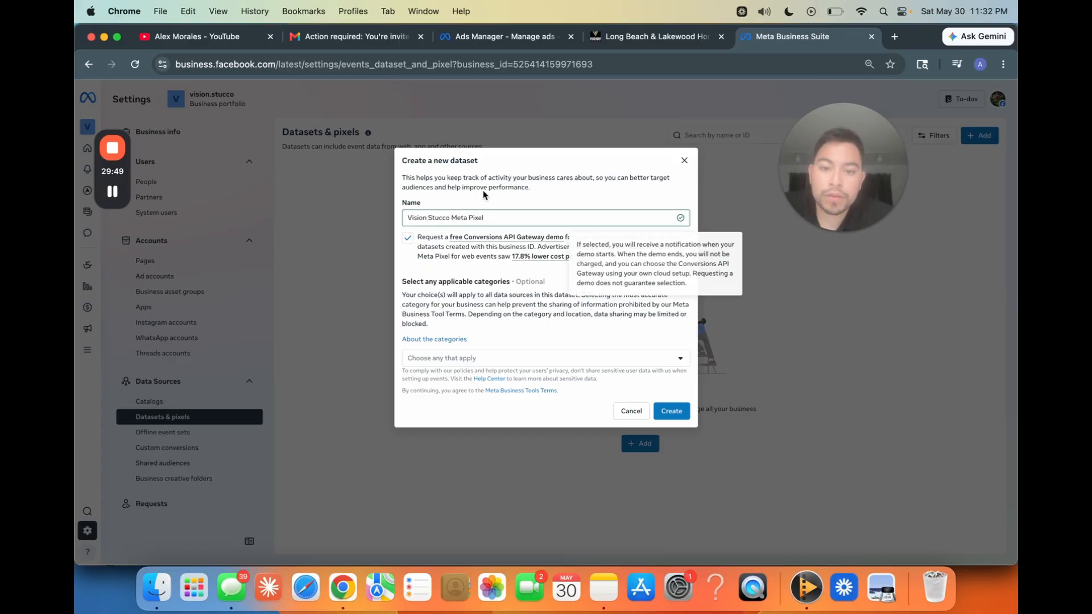
left_click(563, 359)
left_click(502, 415)
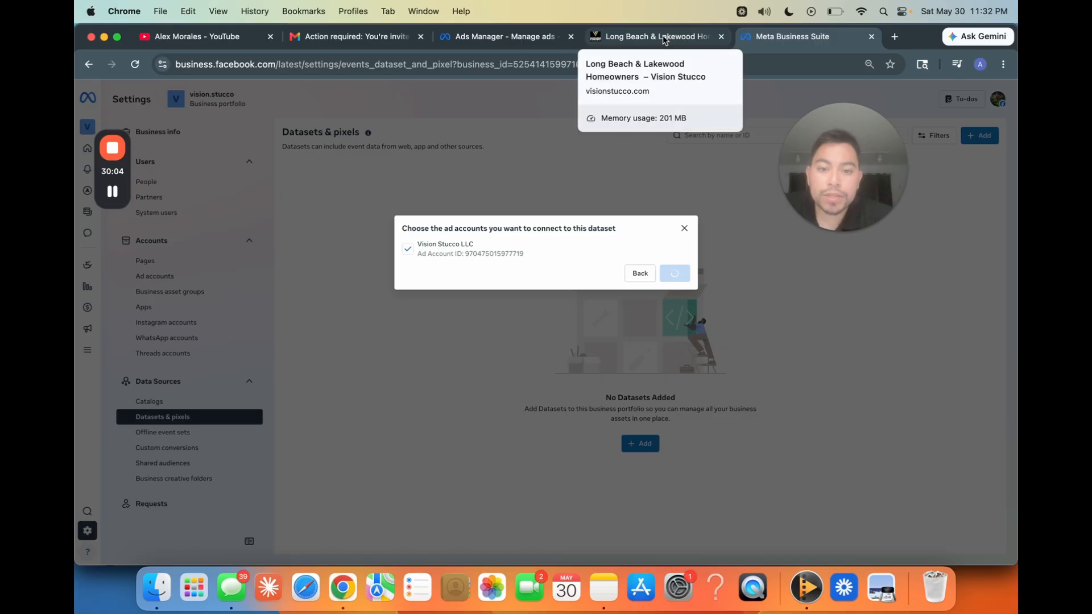
Step: Compare the landing page with the ad's destination and instant form settings in Ads Manager
left_click(591, 39)
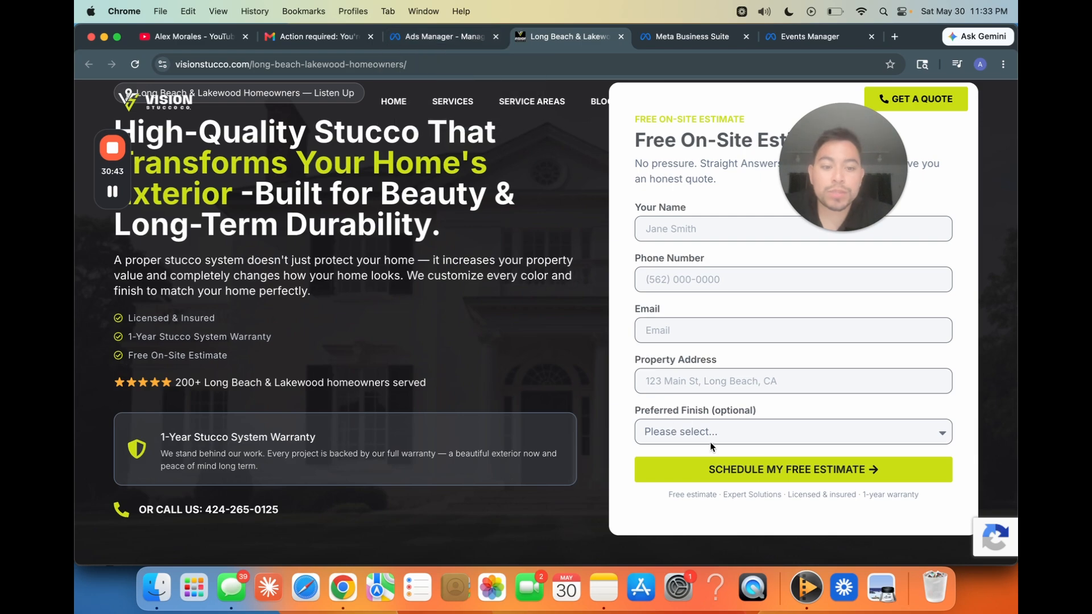
left_click(470, 37)
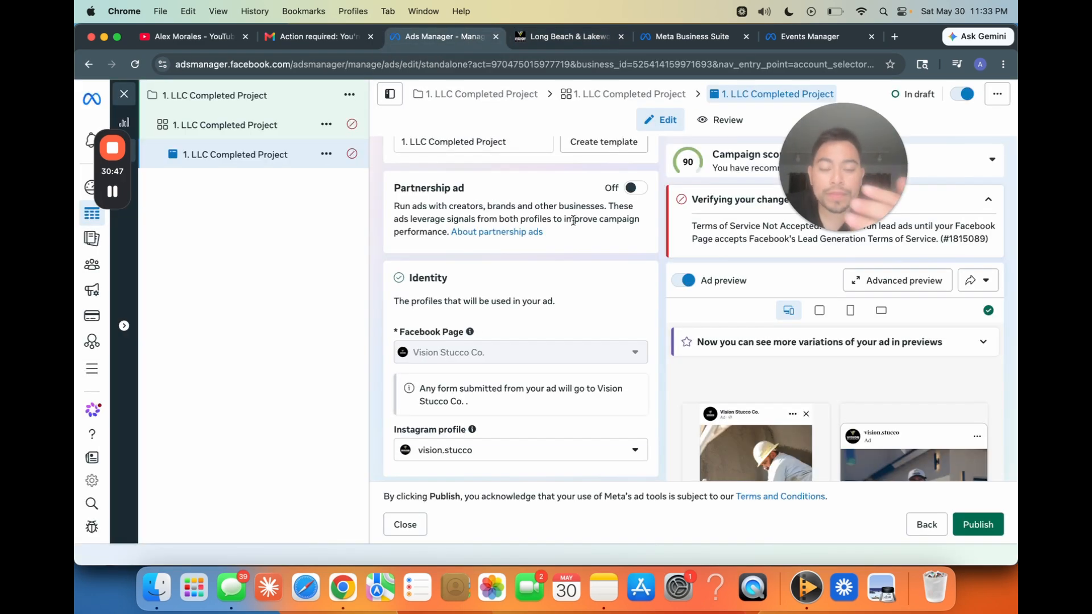
scroll(568, 341, "down", 5)
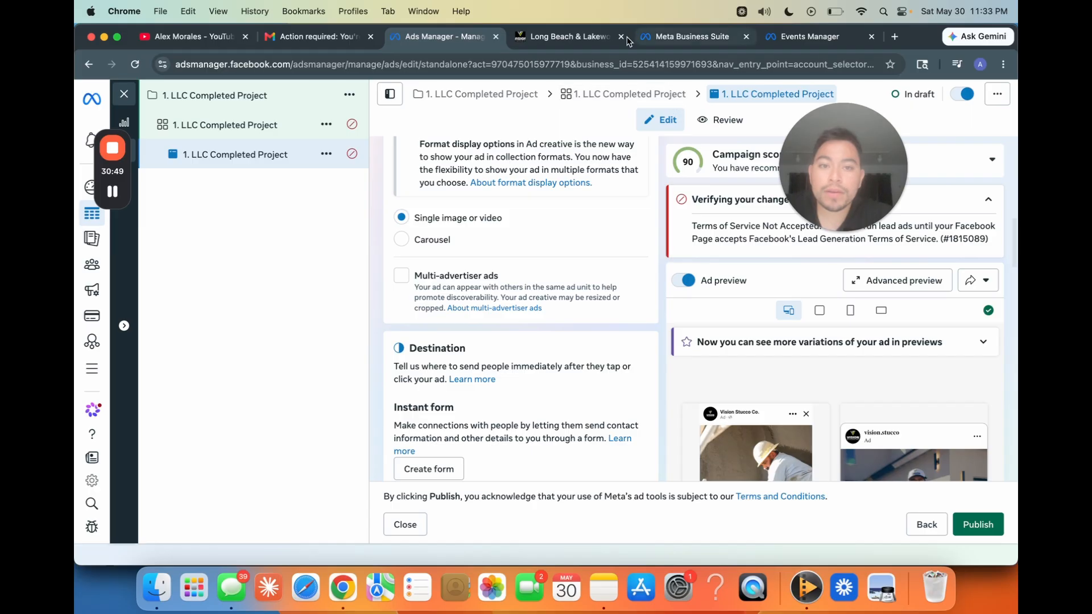
left_click(554, 43)
left_click(448, 33)
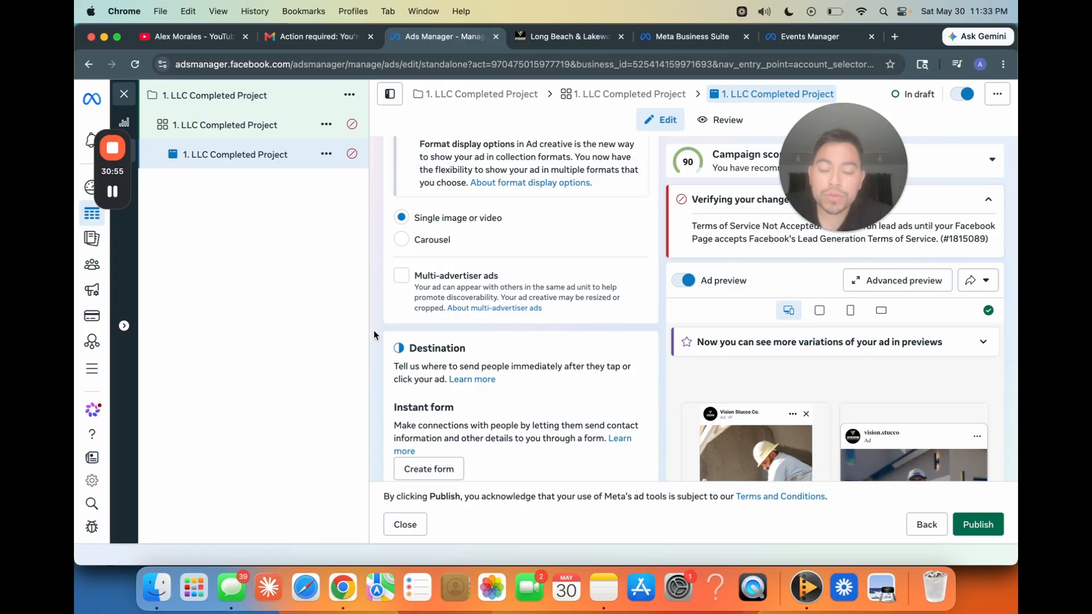
scroll(373, 330, "down", 10)
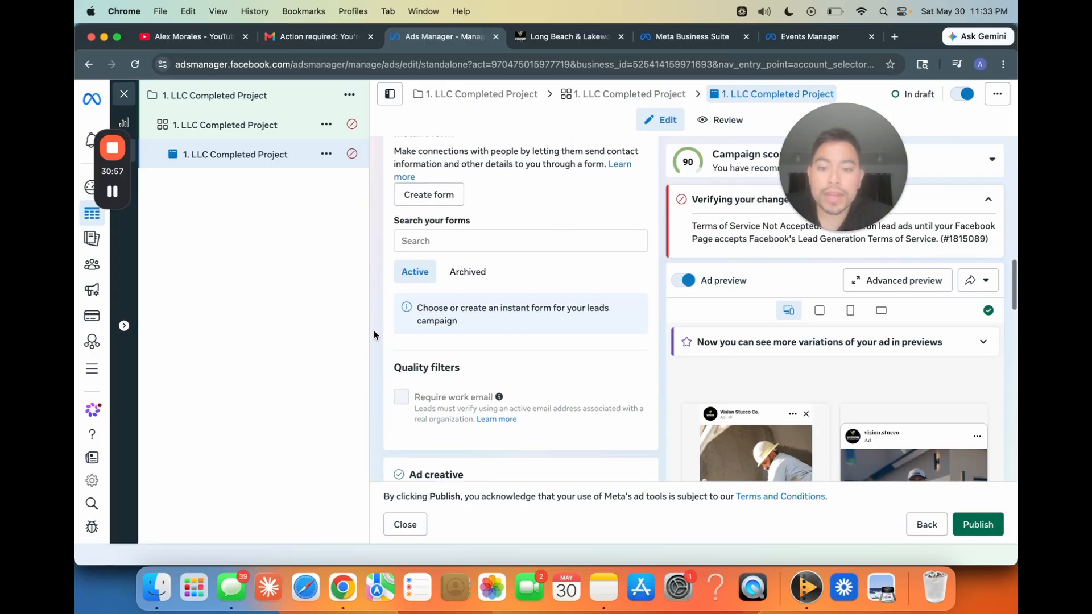
scroll(374, 332, "down", 5)
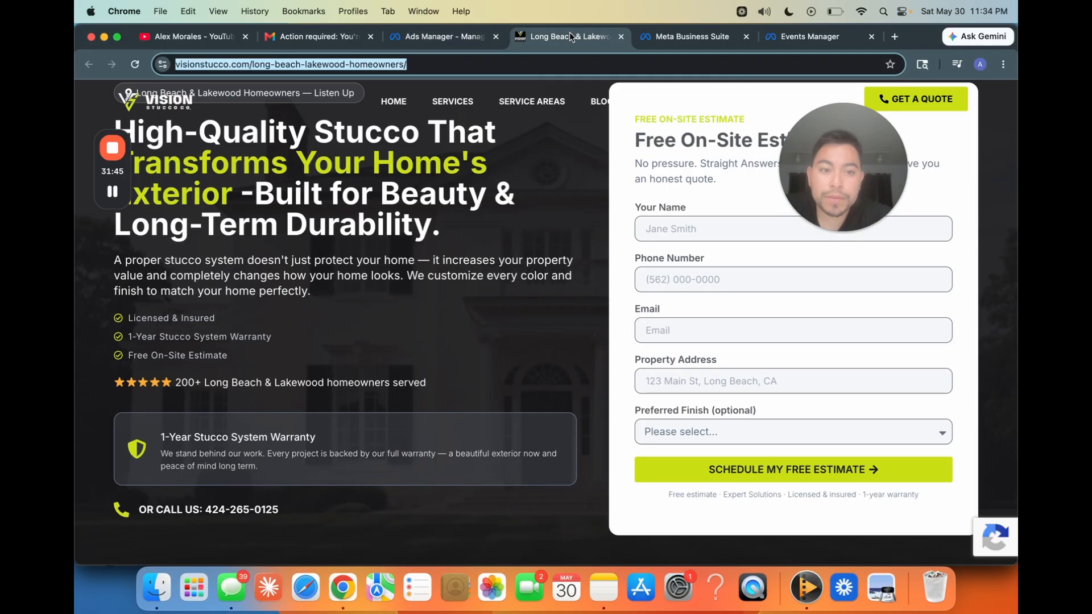
Step: In the ad set of 1. LLC Completed Project in Ads Manager, change the conversion location to Website
left_click(455, 37)
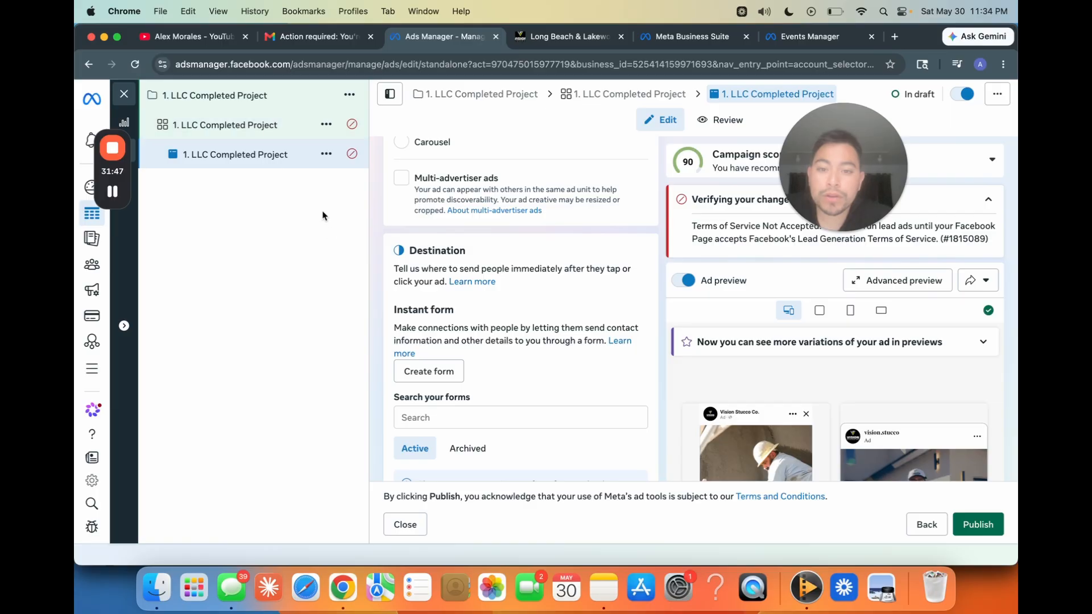
left_click(256, 96)
left_click(253, 137)
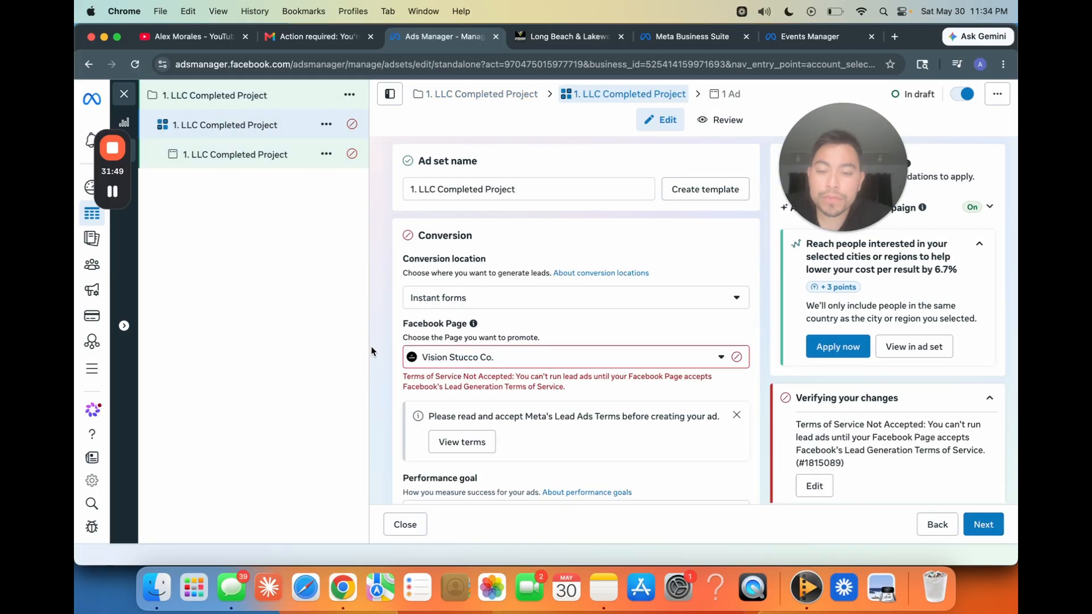
left_click(455, 303)
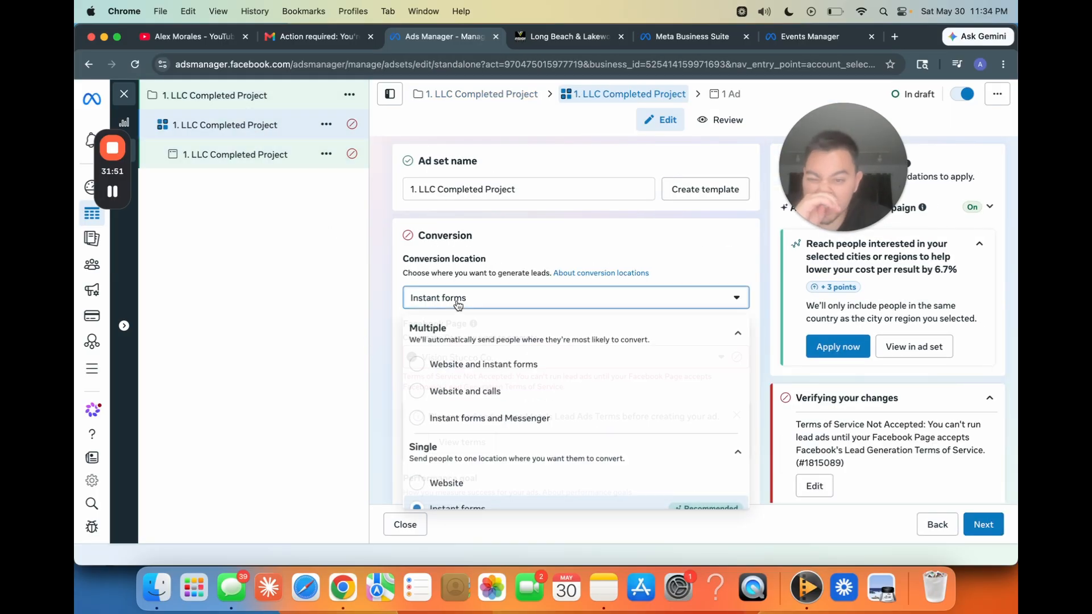
scroll(527, 421, "down", 2)
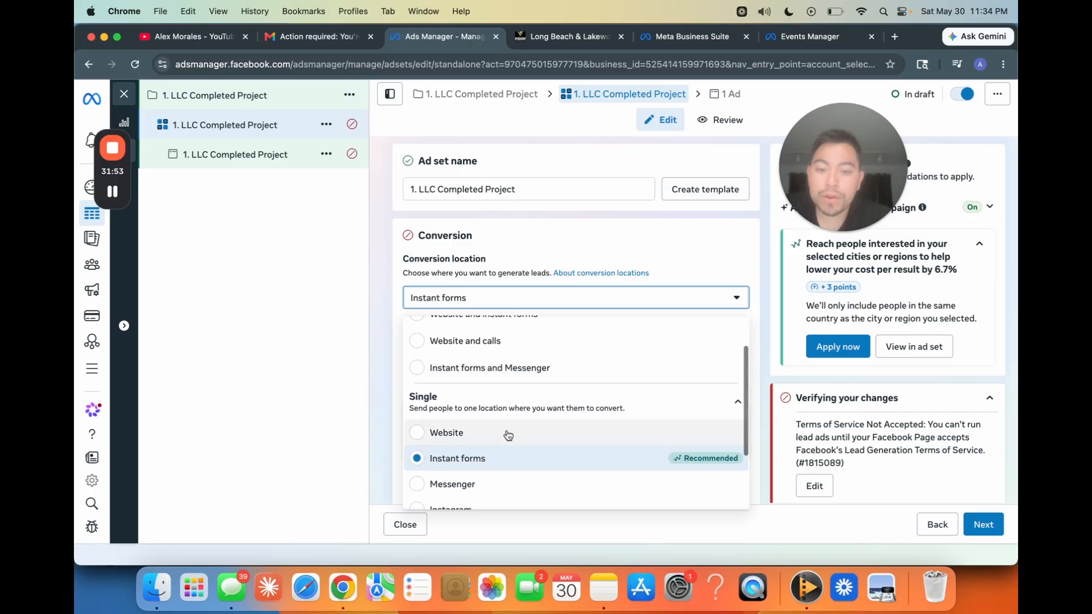
left_click(446, 431)
scroll(385, 381, "down", 2)
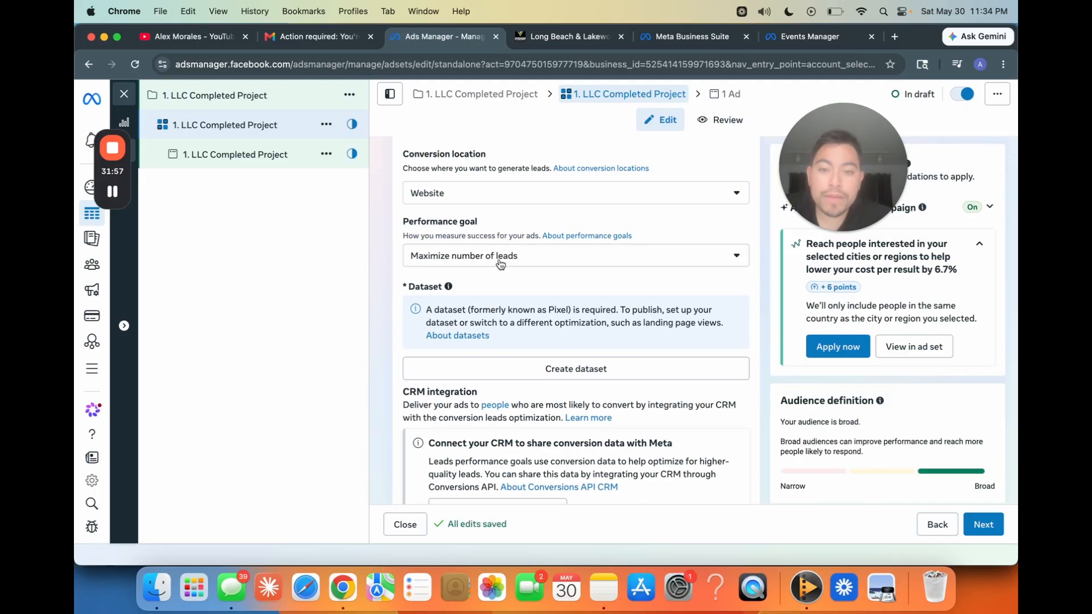
Step: Check the Long Beach & Lakewood landing page, and review the ad set's dataset, CRM integration and attribution settings
left_click(561, 43)
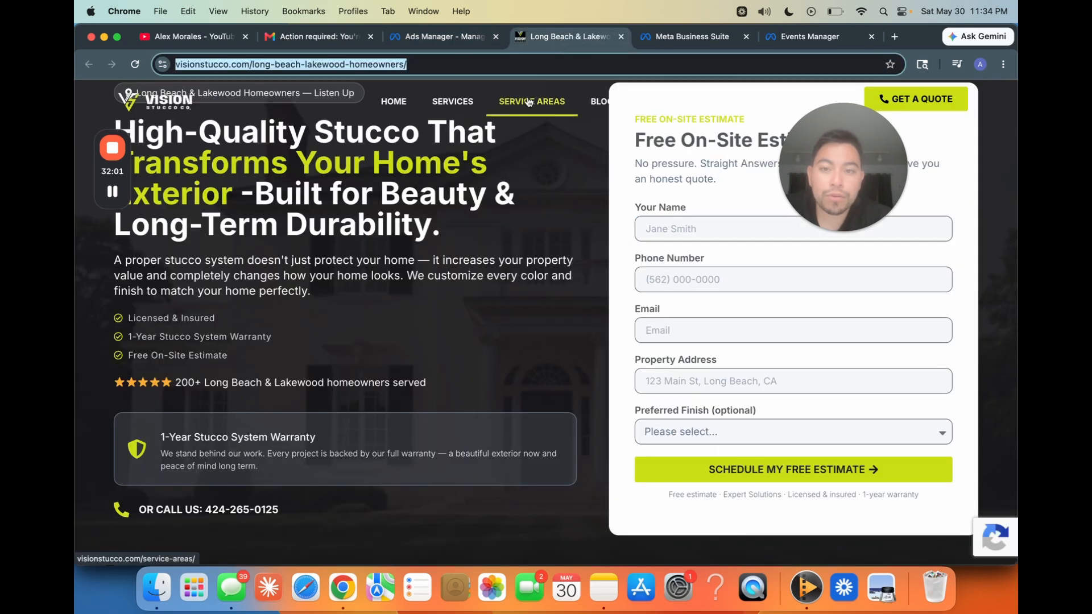
left_click(446, 38)
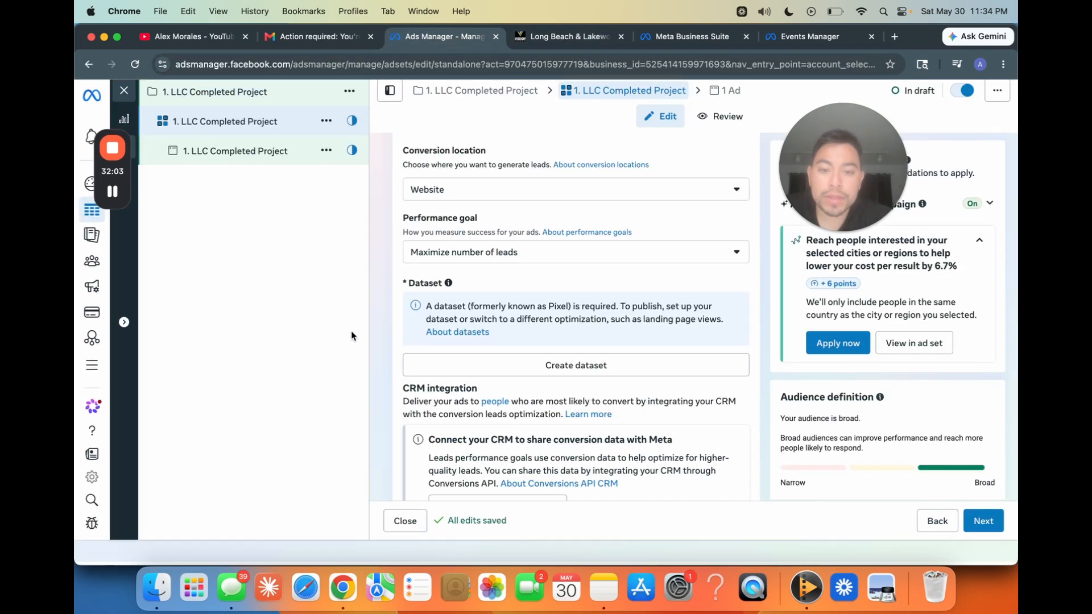
scroll(380, 350, "down", 5)
scroll(380, 348, "down", 1)
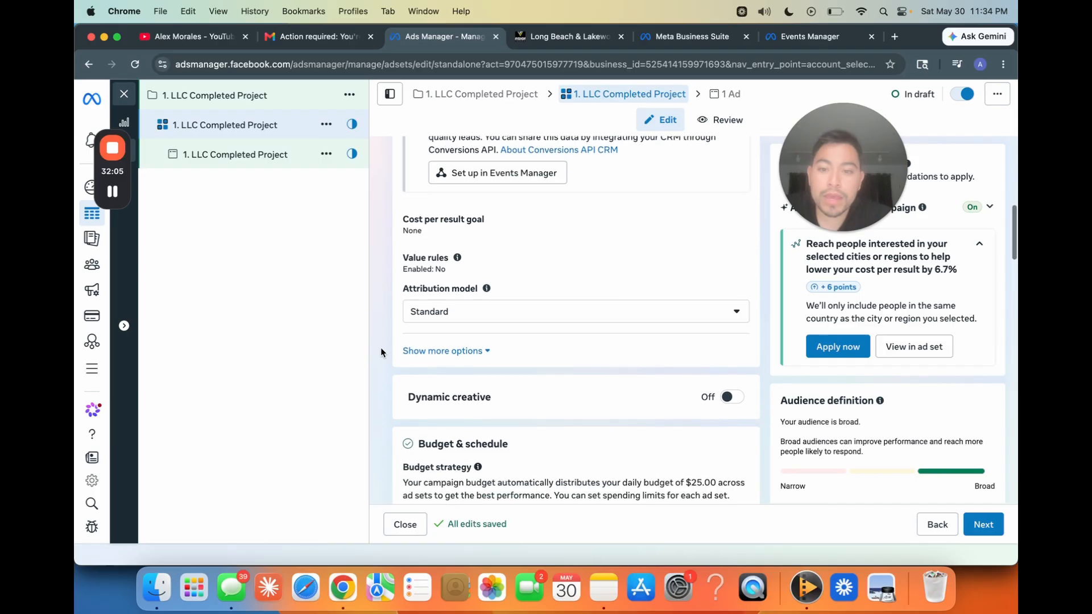
scroll(381, 348, "up", 1)
scroll(459, 331, "down", 1)
scroll(459, 331, "up", 2)
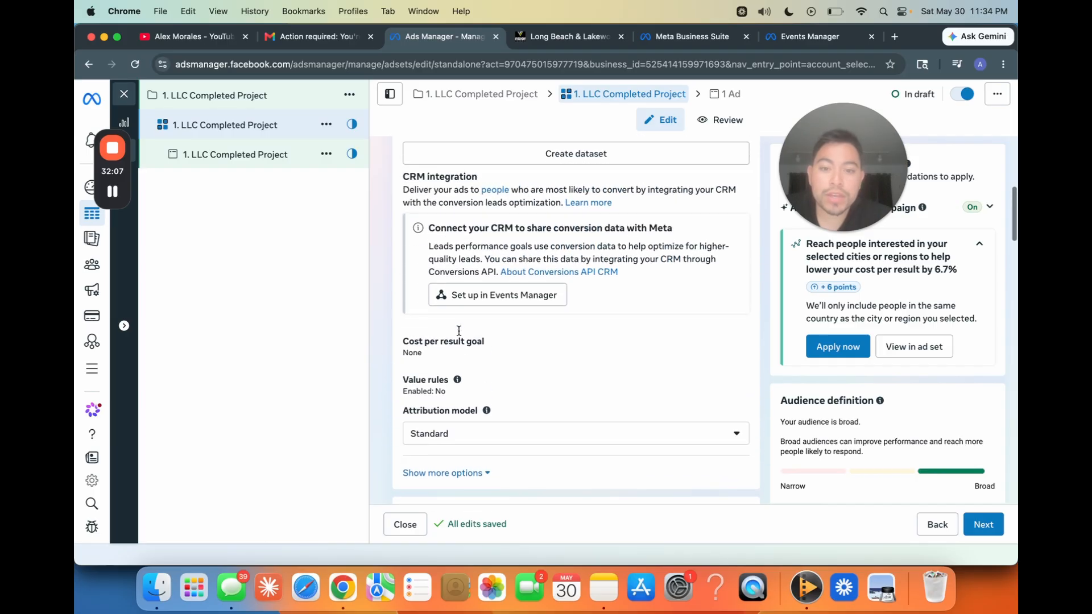
Step: Review the ad set's budget, schedule, locations and placement settings, including the expanded audience suggestions for age, gender and detailed targeting
scroll(377, 322, "down", 14)
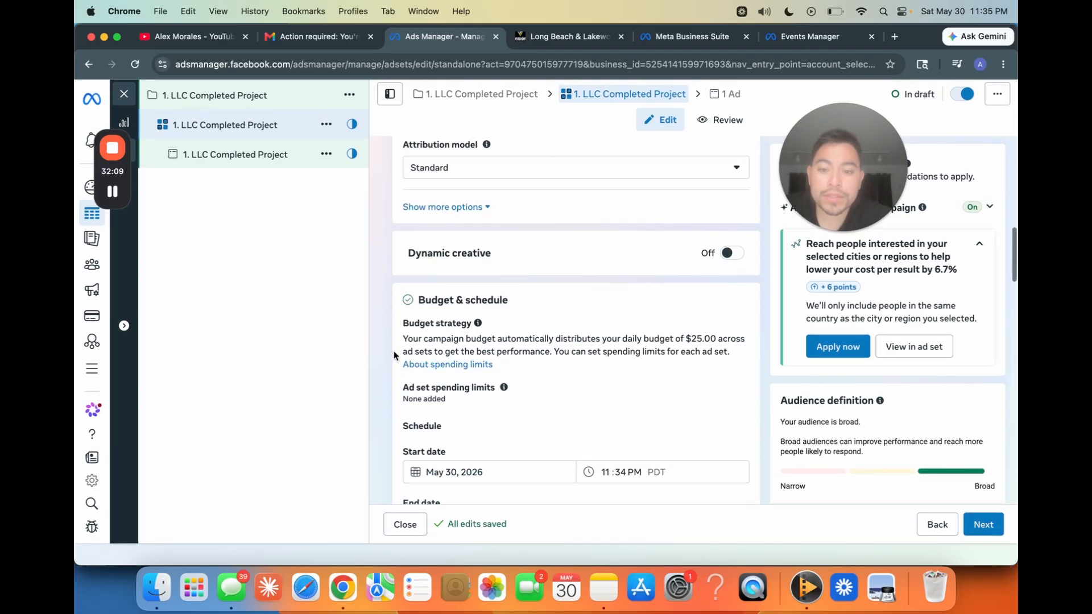
scroll(394, 355, "down", 3)
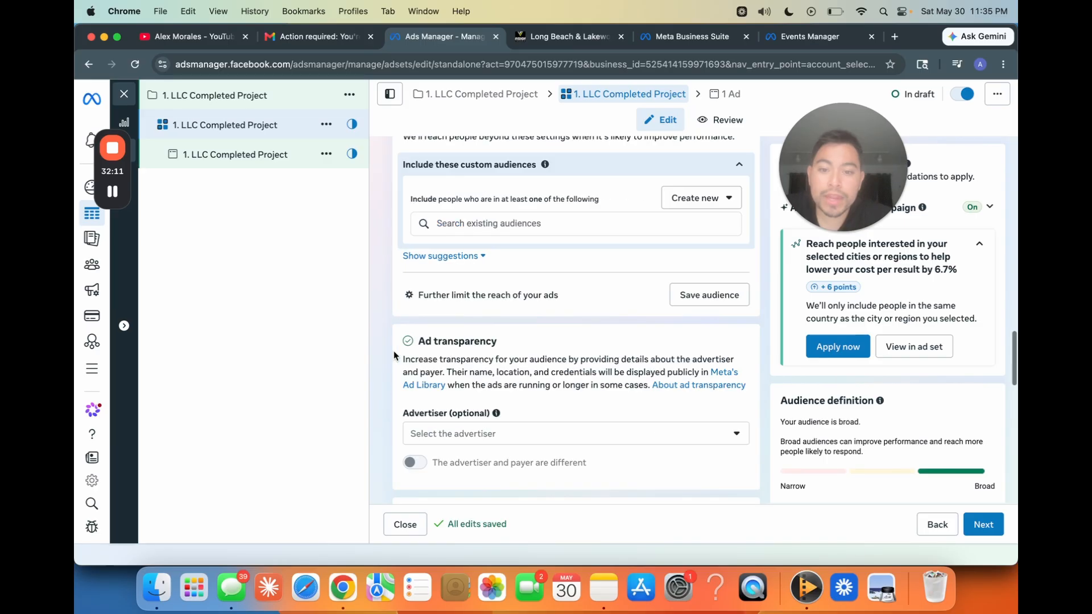
scroll(394, 355, "up", 5)
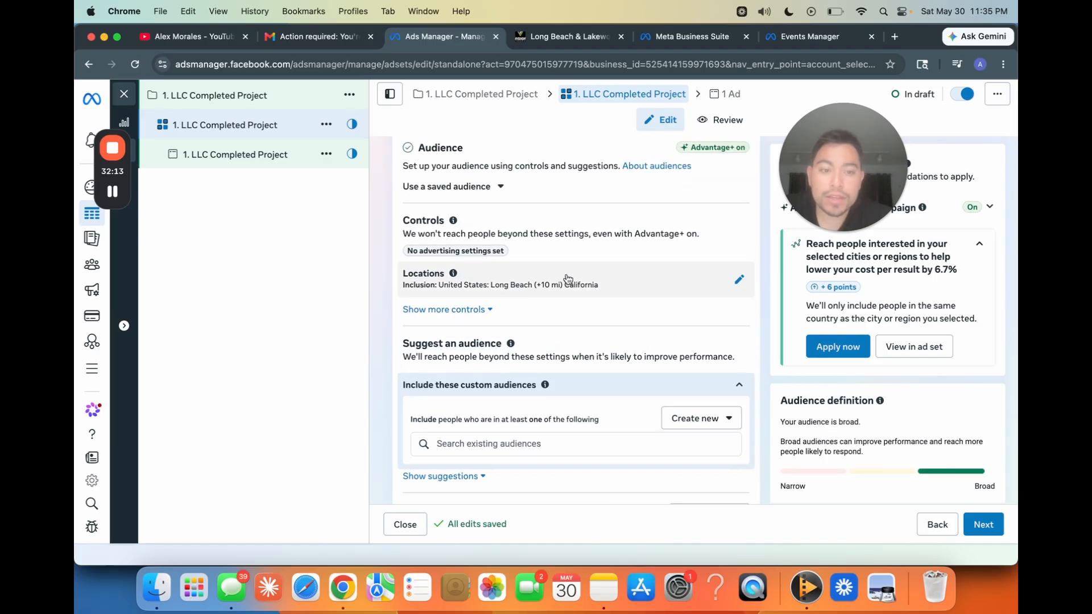
scroll(562, 323, "down", 2)
left_click(472, 377)
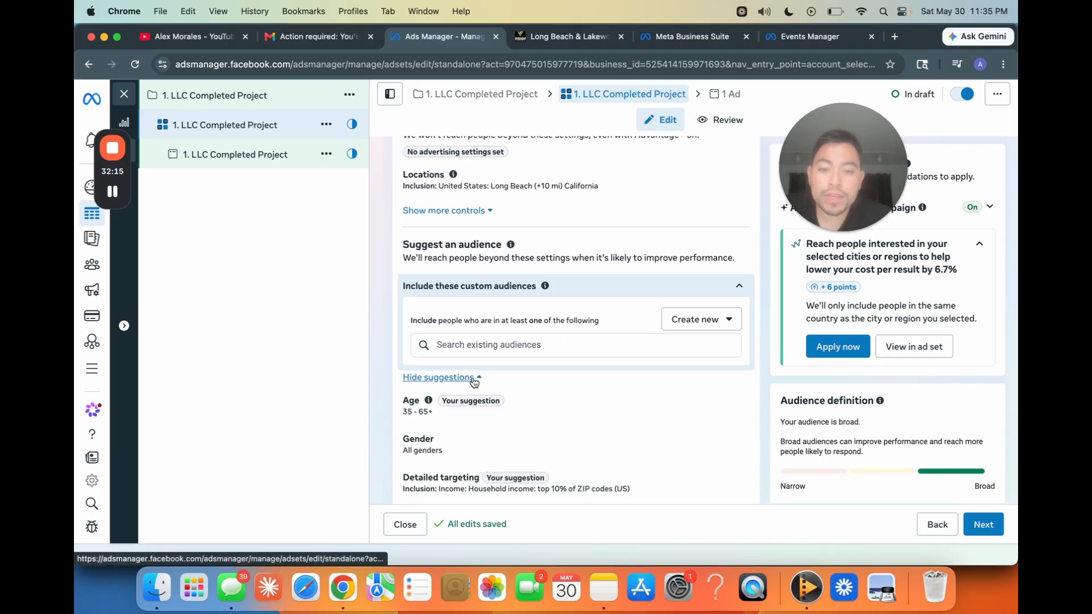
scroll(471, 341, "down", 2)
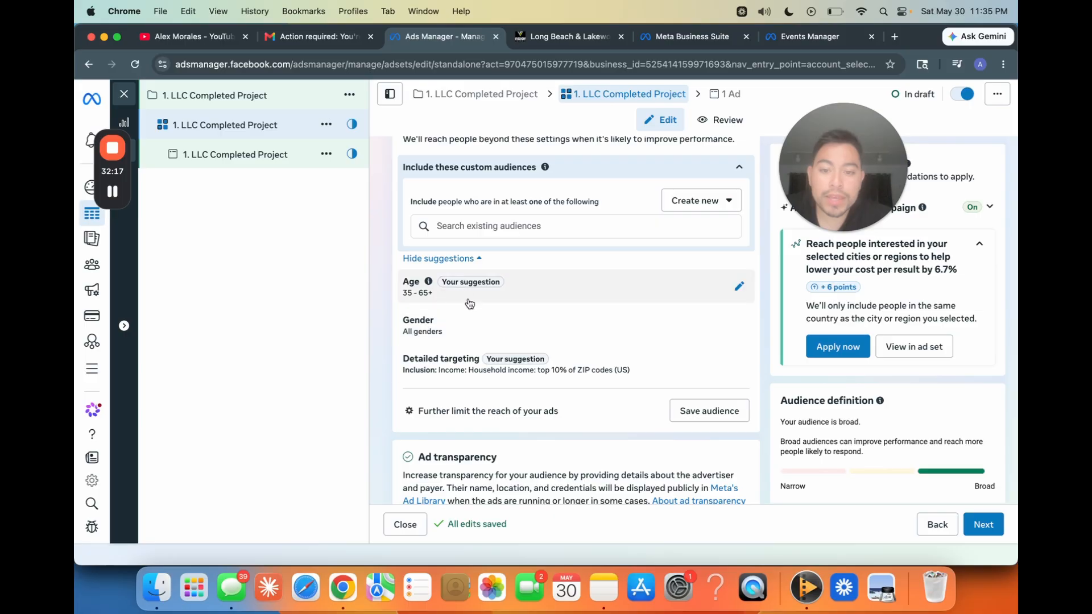
scroll(478, 335, "down", 8)
scroll(483, 357, "down", 4)
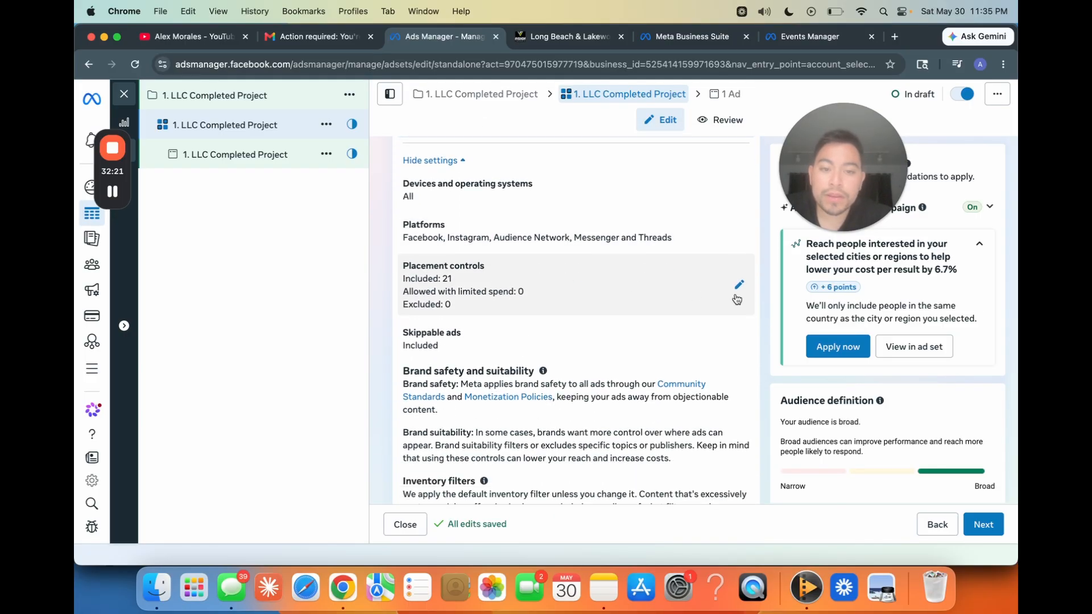
Step: In the placement controls, exclude Facebook Marketplace, Facebook right column, Instagram Explore home, Threads feed and Facebook Notifications from the feeds
left_click(736, 300)
scroll(558, 307, "down", 2)
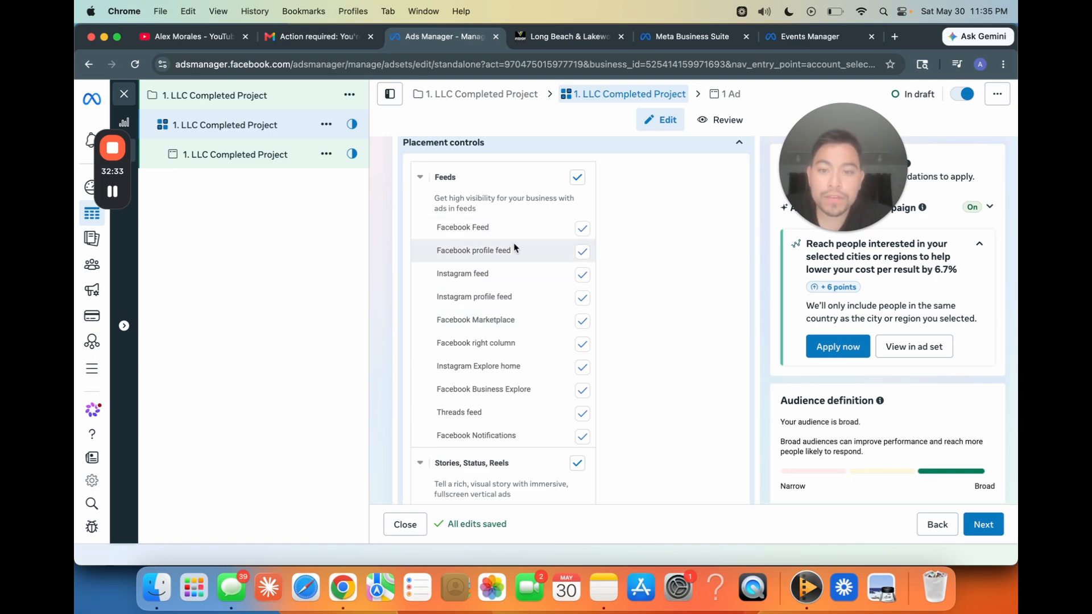
left_click(581, 322)
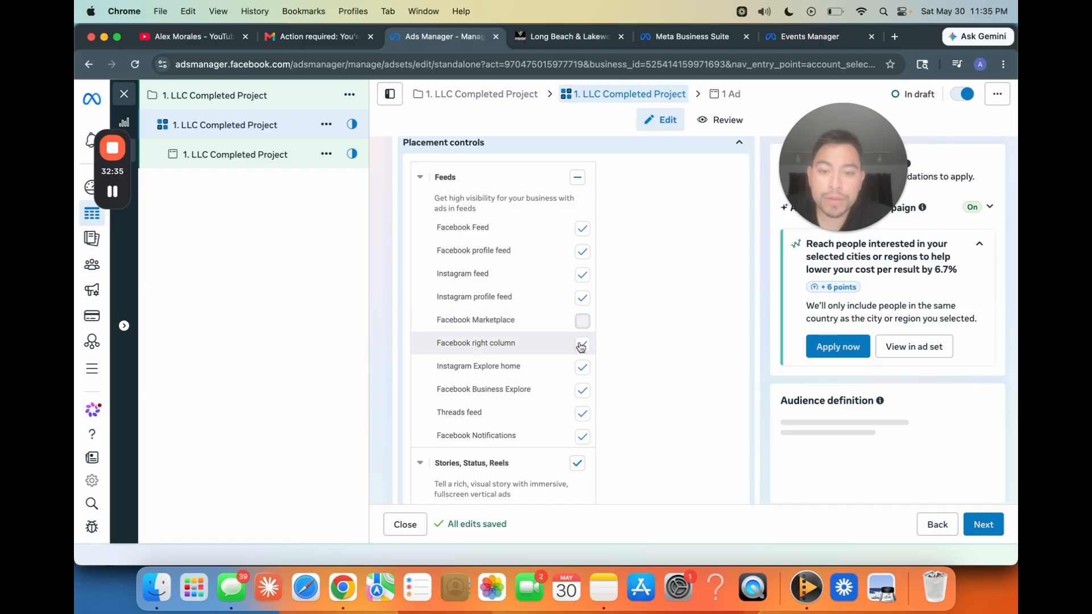
left_click(581, 344)
left_click(581, 368)
left_click(581, 390)
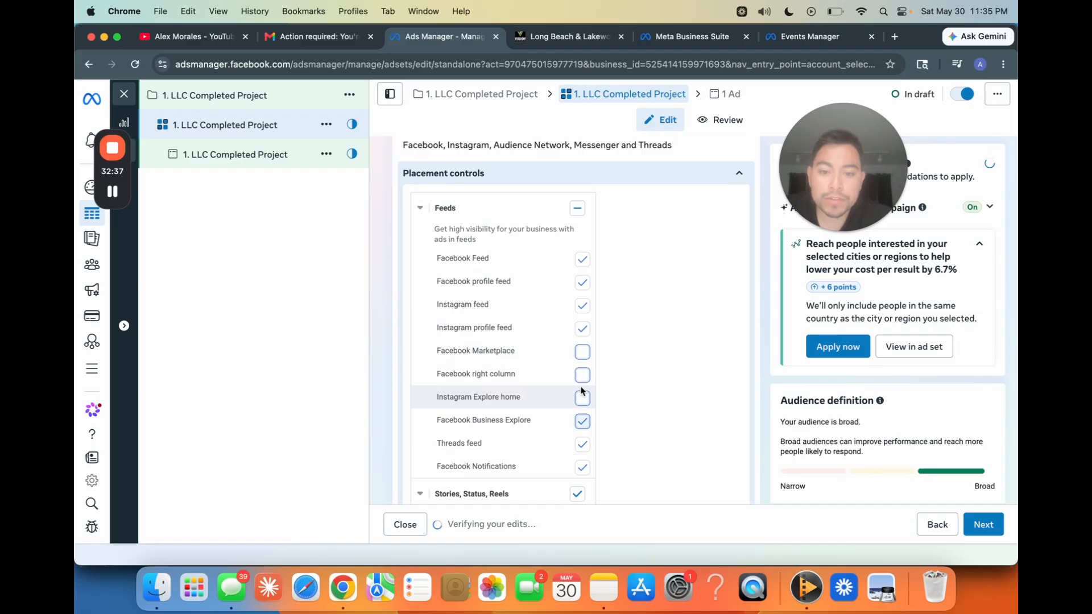
scroll(586, 432, "down", 2)
left_click(581, 380)
left_click(581, 403)
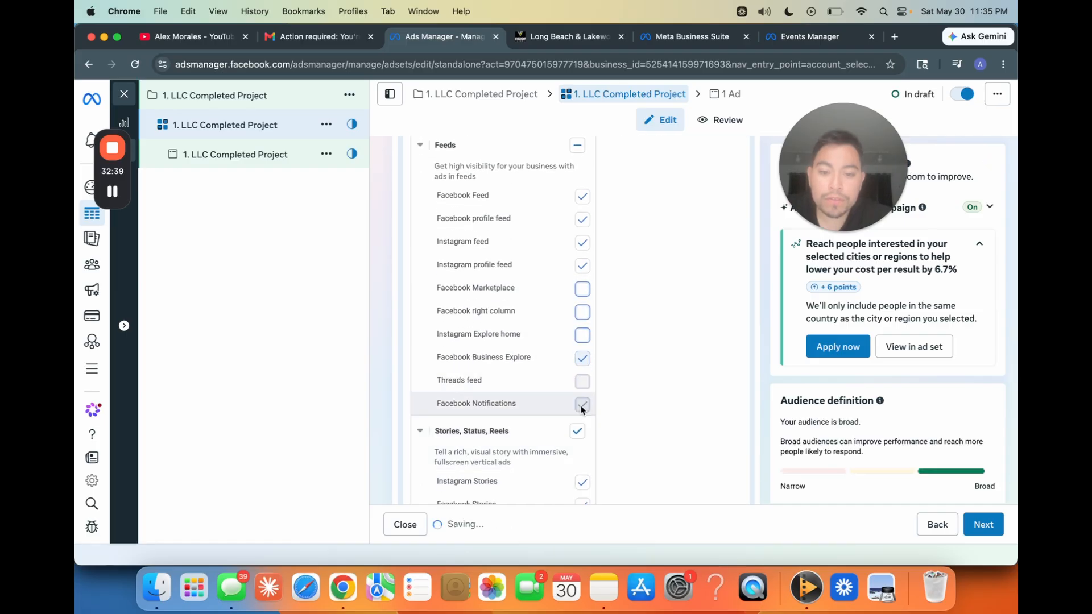
Step: Exclude all Apps and sites placements and disallow limited spending to excluded placements
scroll(557, 381, "down", 4)
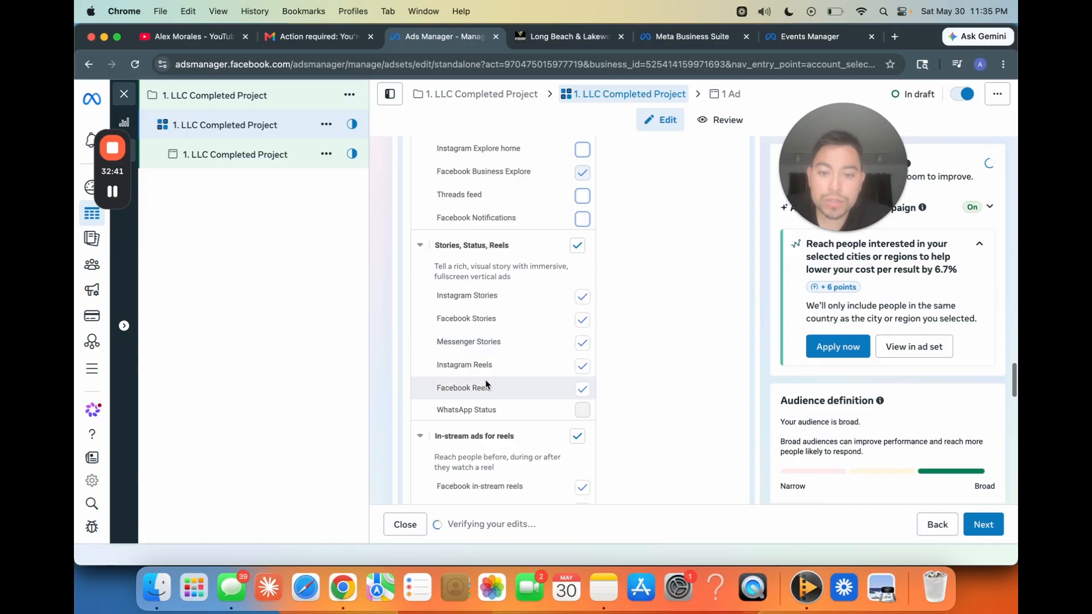
scroll(486, 380, "down", 3)
scroll(504, 337, "down", 5)
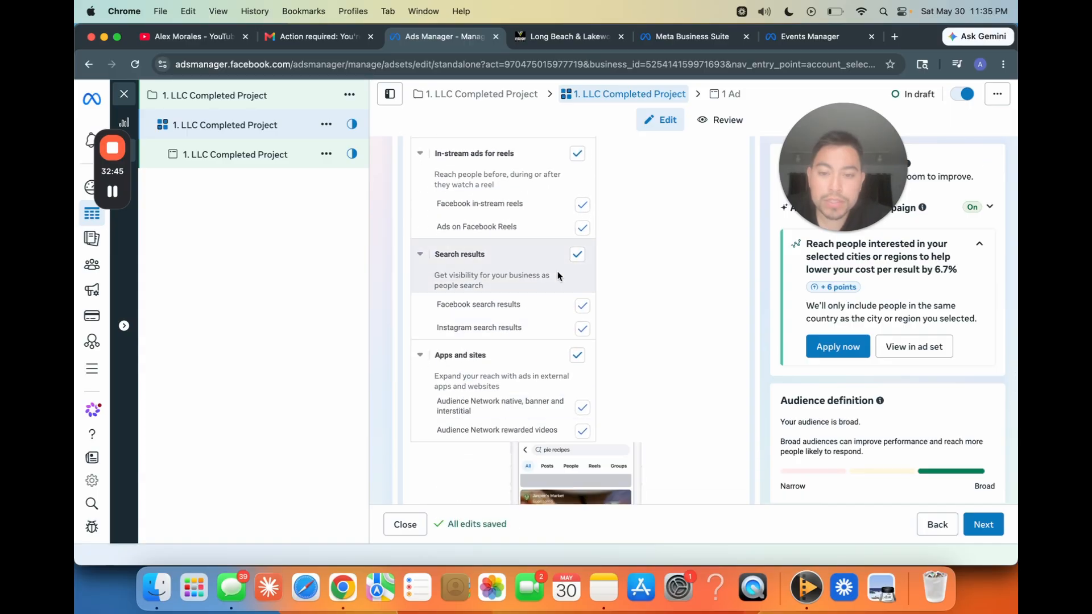
left_click(577, 355)
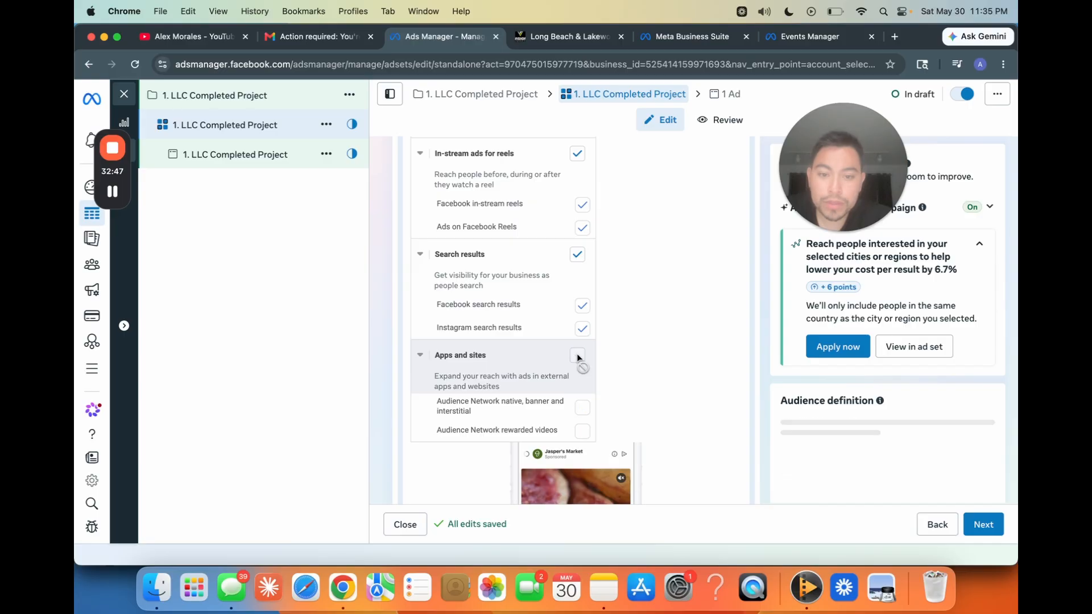
scroll(375, 415, "down", 6)
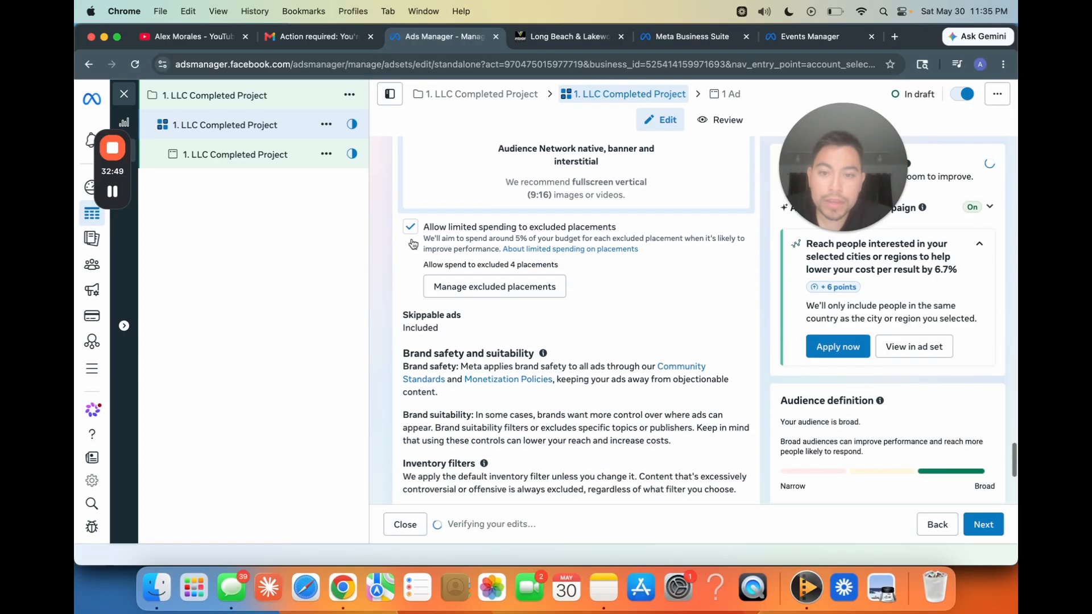
left_click(410, 228)
scroll(406, 335, "down", 5)
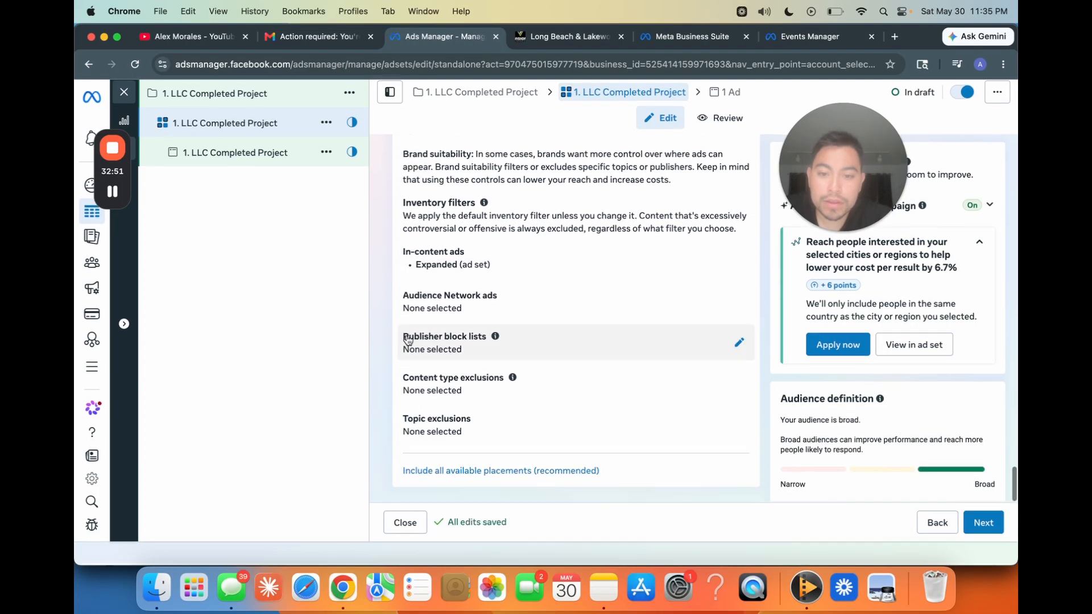
Step: Turn off multi-advertiser ads in the setup of the 1. LLC Completed Project ad
left_click(277, 165)
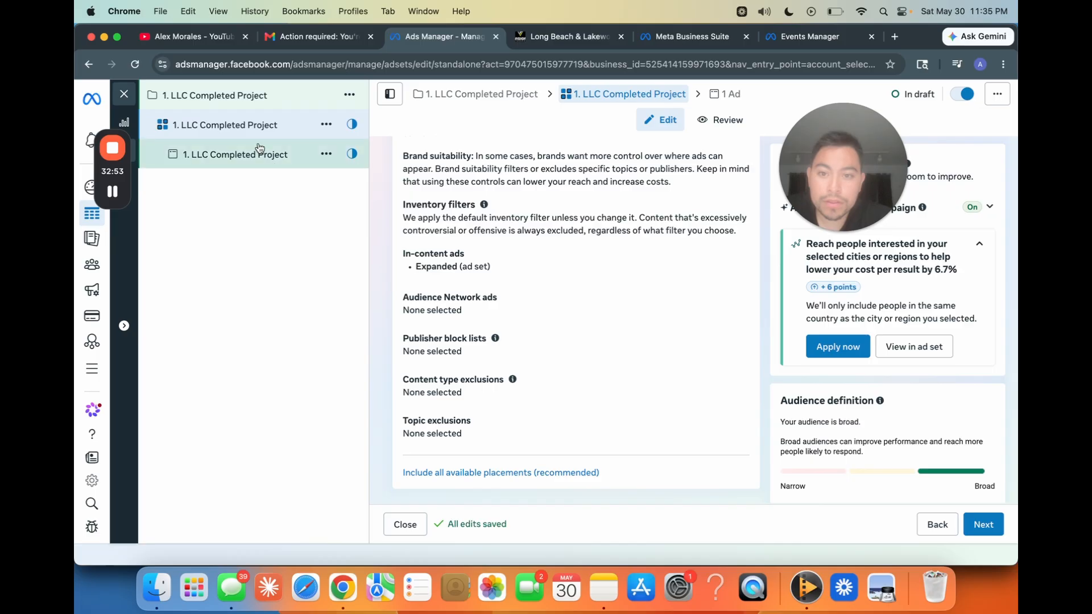
scroll(376, 396, "down", 12)
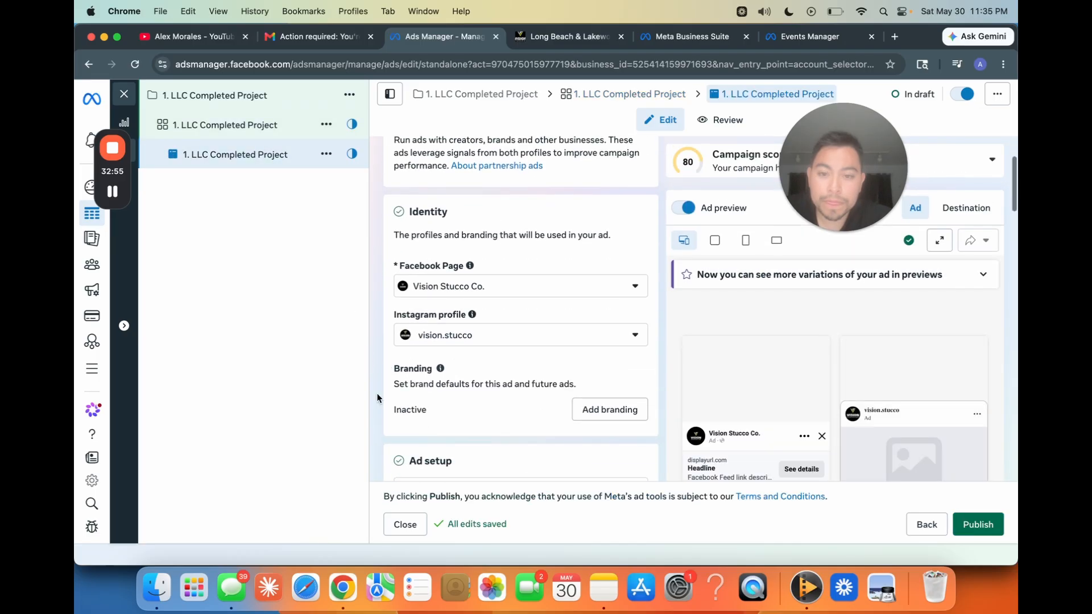
scroll(377, 397, "down", 3)
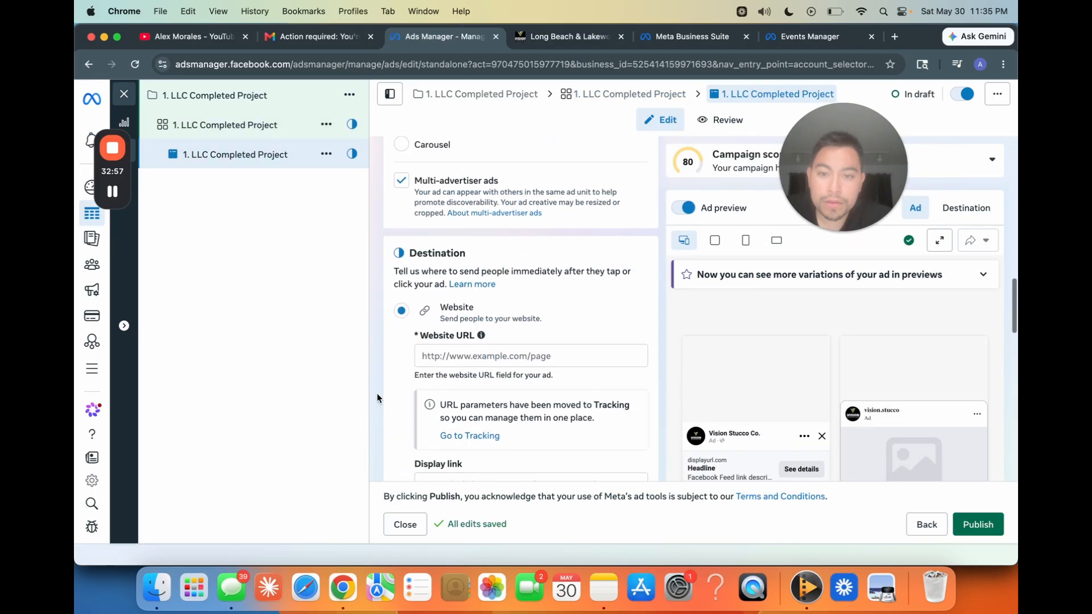
scroll(376, 397, "up", 1)
left_click(400, 225)
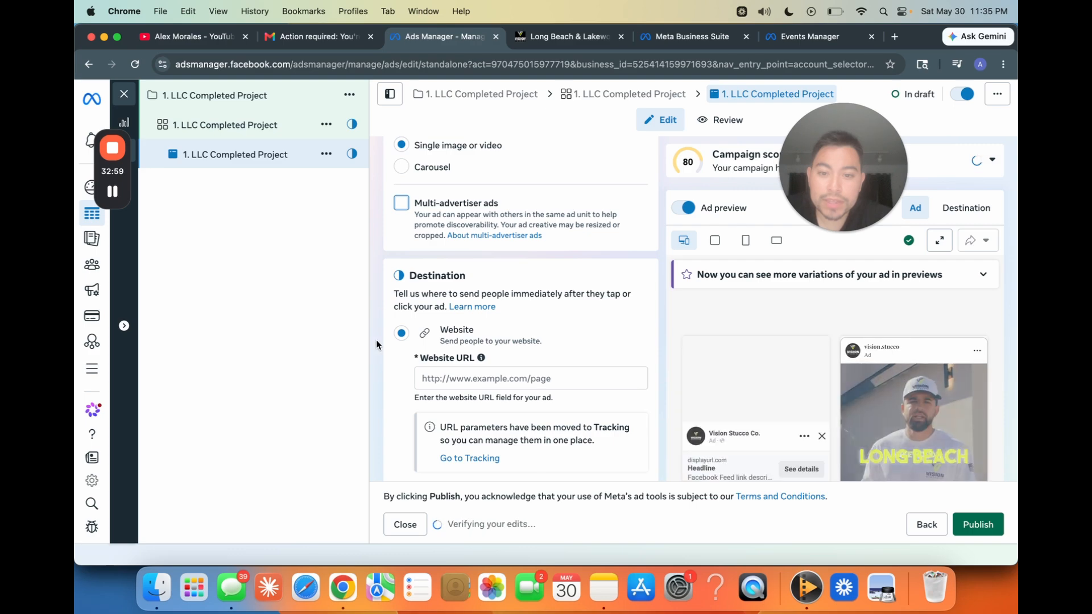
Step: Set the ad's website URL to the visionstucco.com/long-beach-lakewood-homeowners/ landing page and the browser add-on to None
scroll(377, 339, "down", 2)
left_click(569, 36)
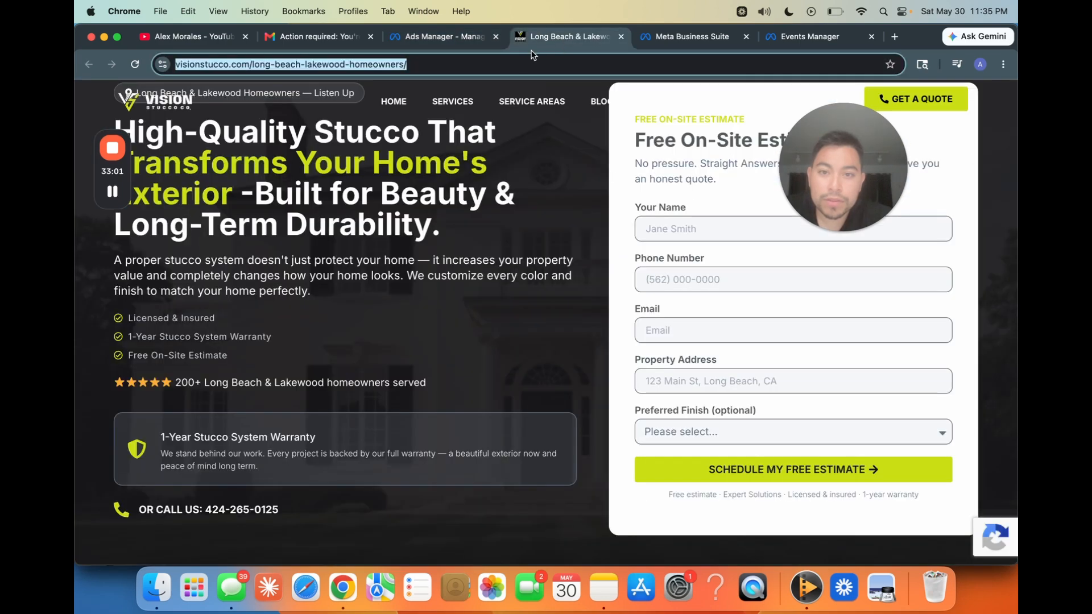
left_click(511, 61)
left_click(461, 36)
left_click(489, 261)
key("super+v")
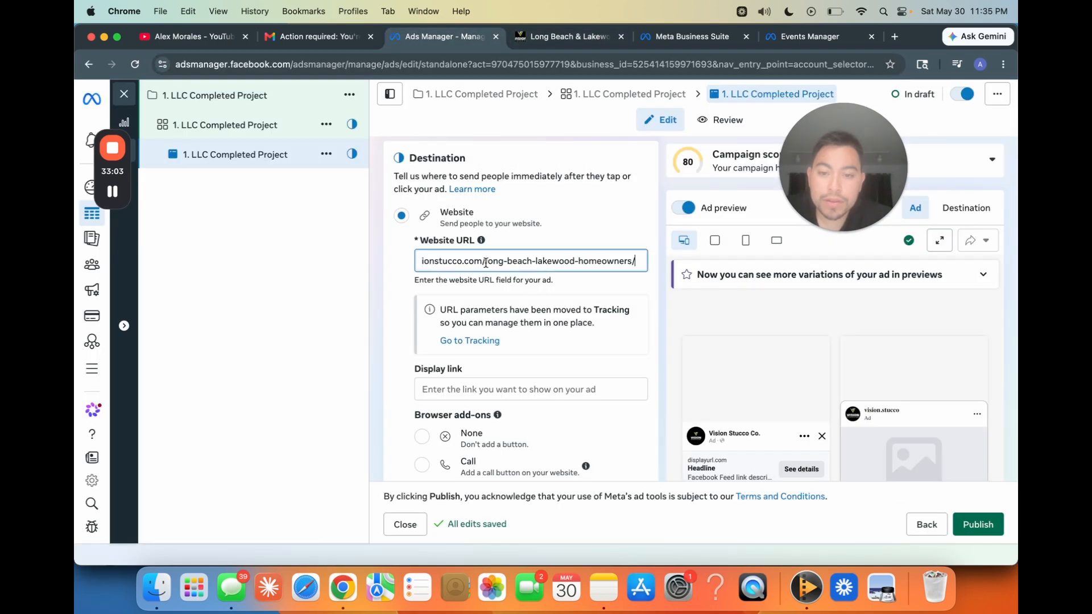
left_click(374, 330)
scroll(387, 376, "down", 5)
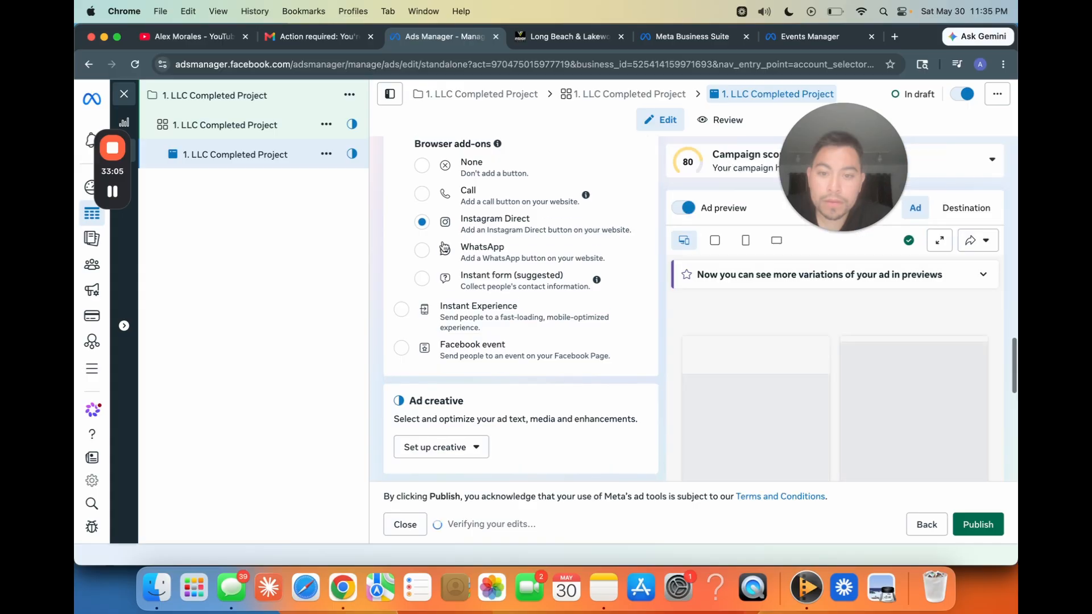
scroll(398, 341, "up", 1)
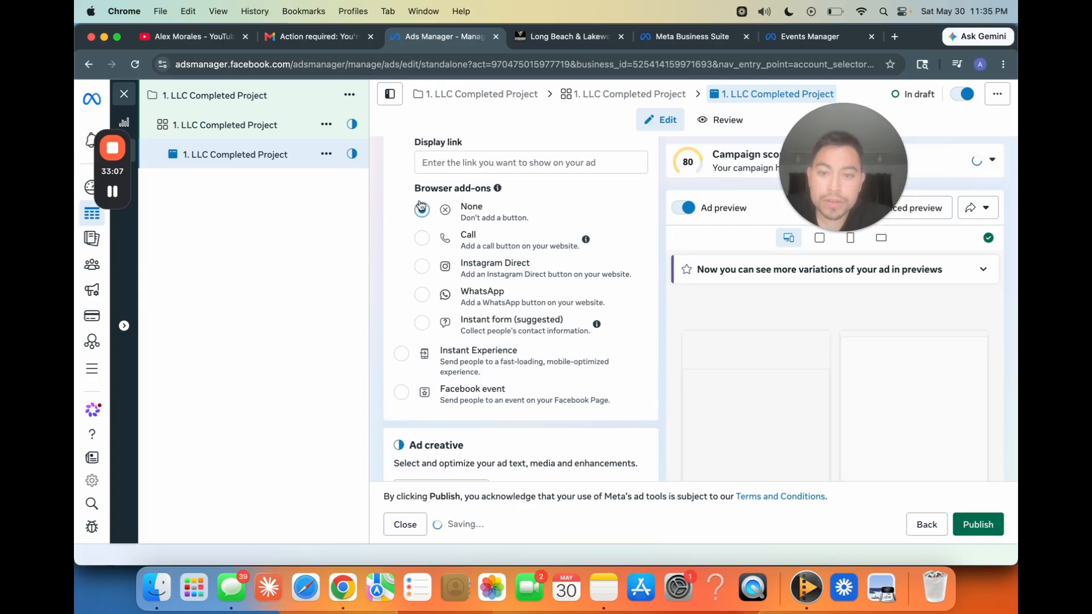
Step: Set up a video creative for the ad with the completed project video from the account, skipping the trimming
scroll(386, 407, "down", 5)
scroll(386, 407, "down", 1)
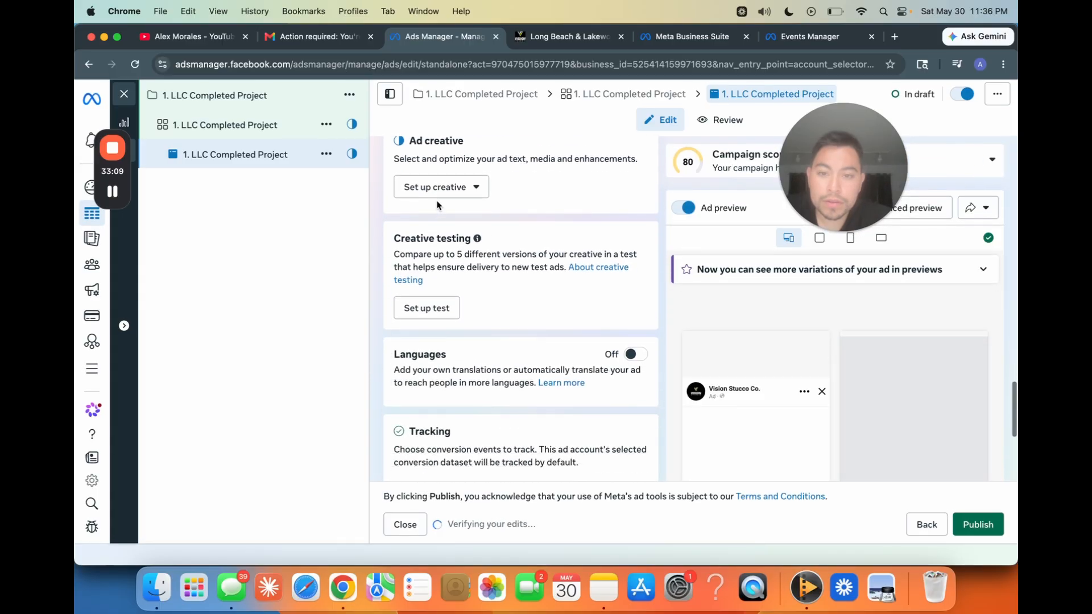
left_click(437, 187)
left_click(443, 245)
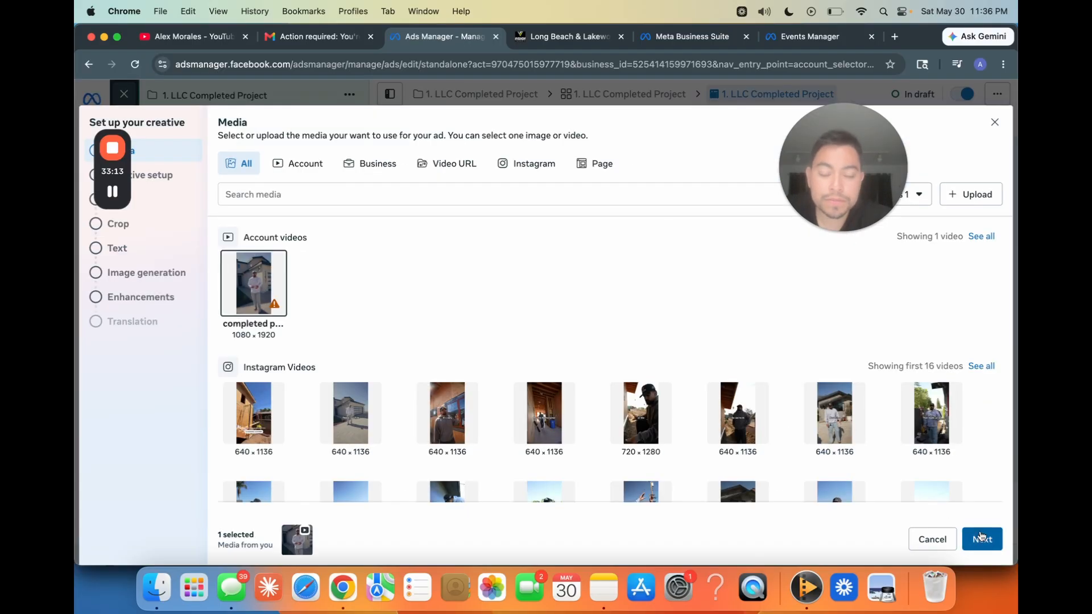
left_click(980, 537)
left_click(977, 538)
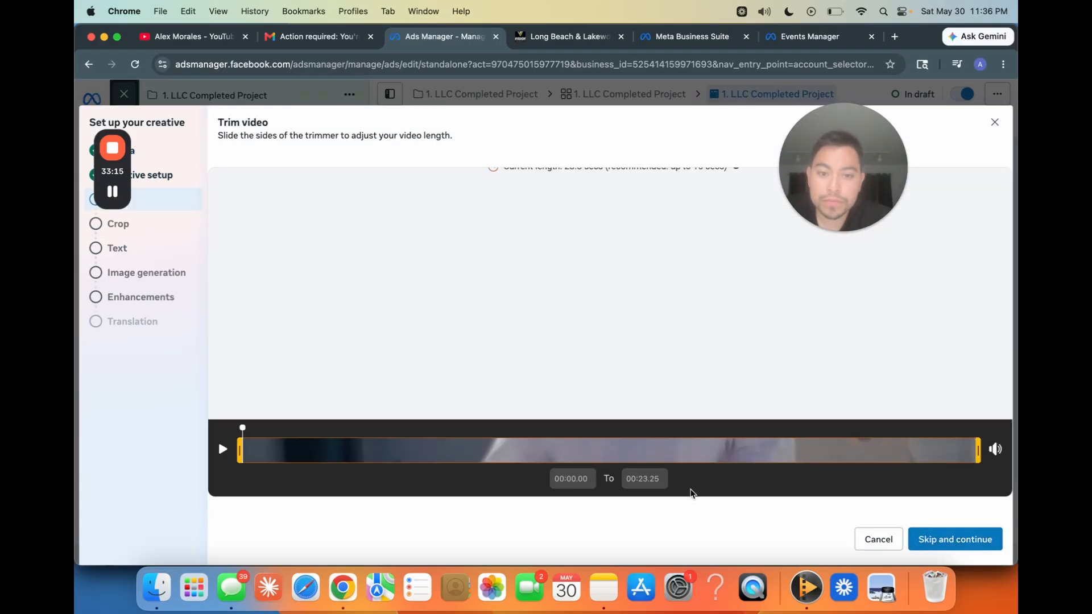
left_click(954, 539)
Step: Crop the video to 1:1 for the second placement group, shift the crop frame slightly up and preview the playback
scroll(470, 375, "down", 2)
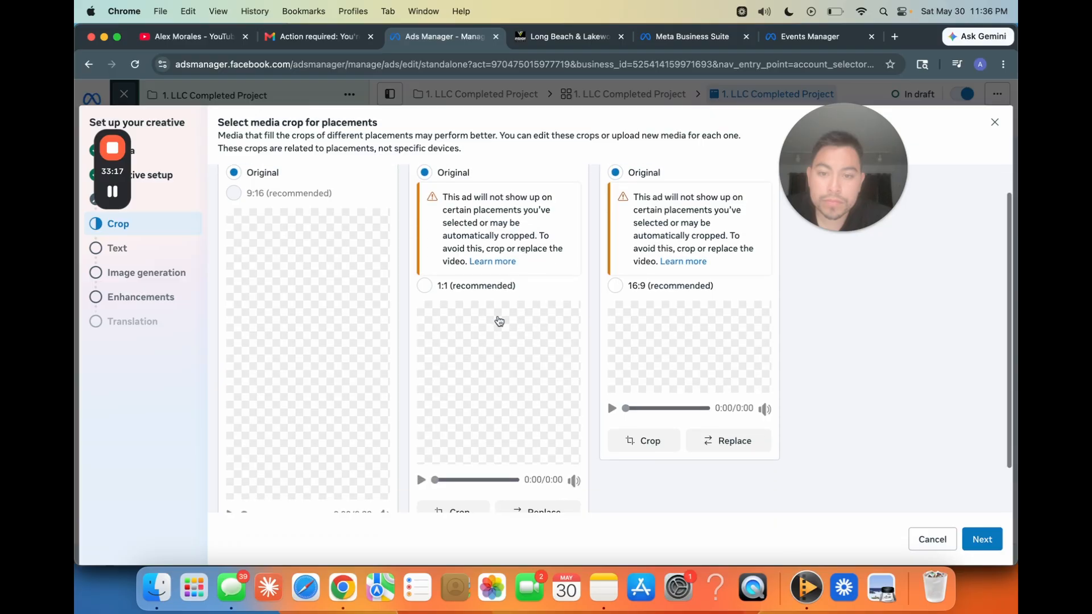
left_click(426, 282)
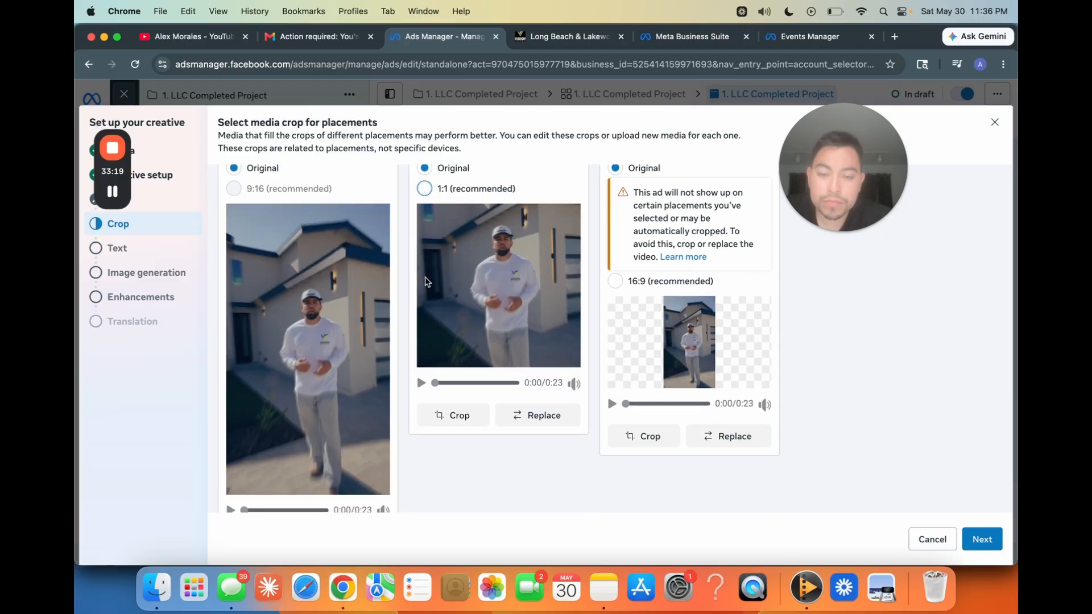
left_click(420, 383)
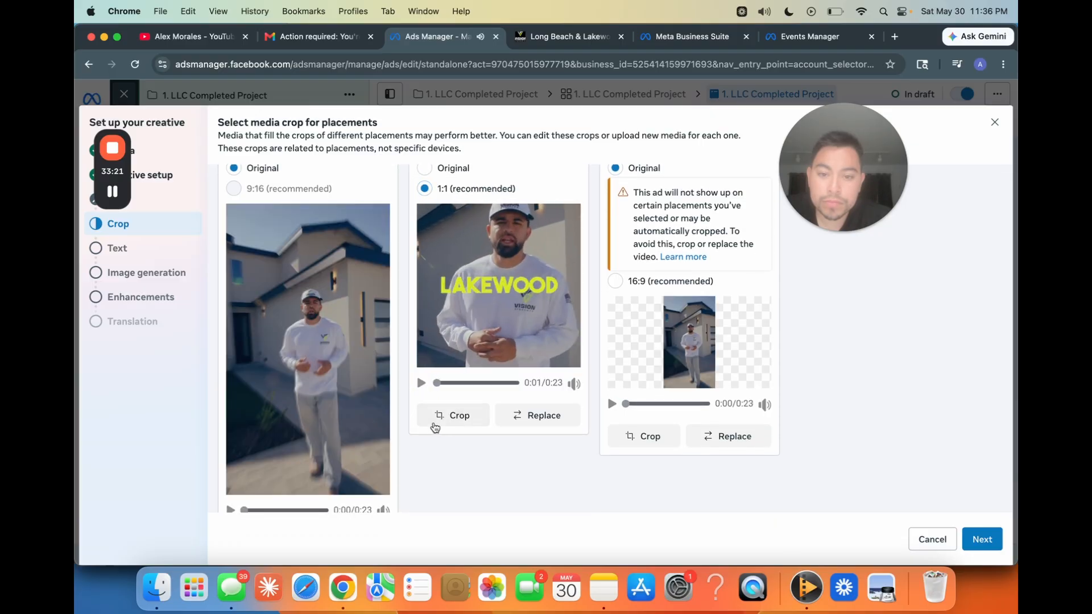
left_click(438, 416)
left_click_drag(646, 336, 647, 322)
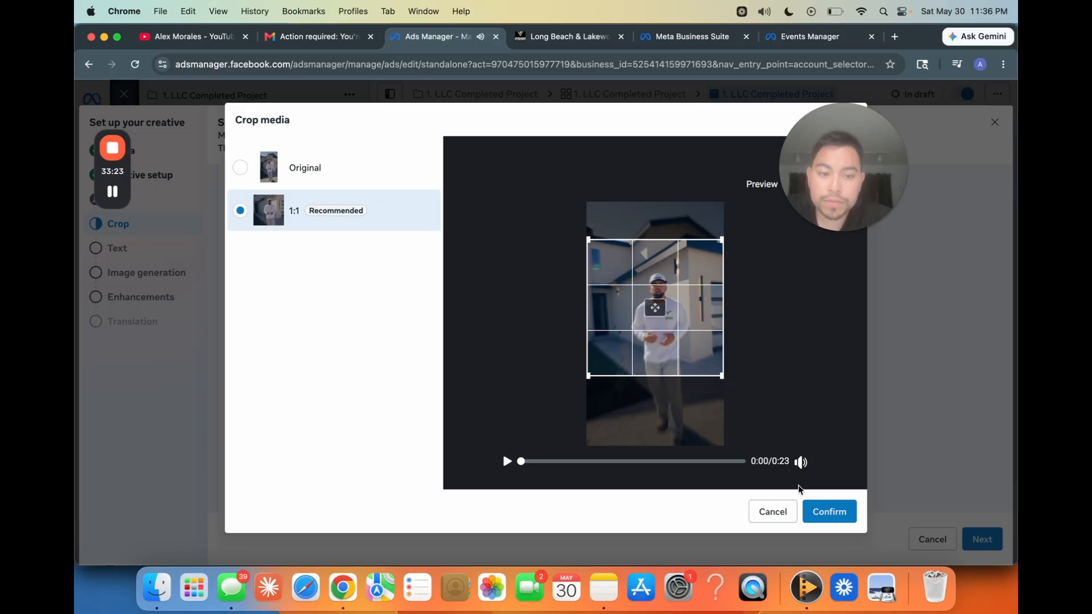
left_click(819, 511)
left_click(420, 383)
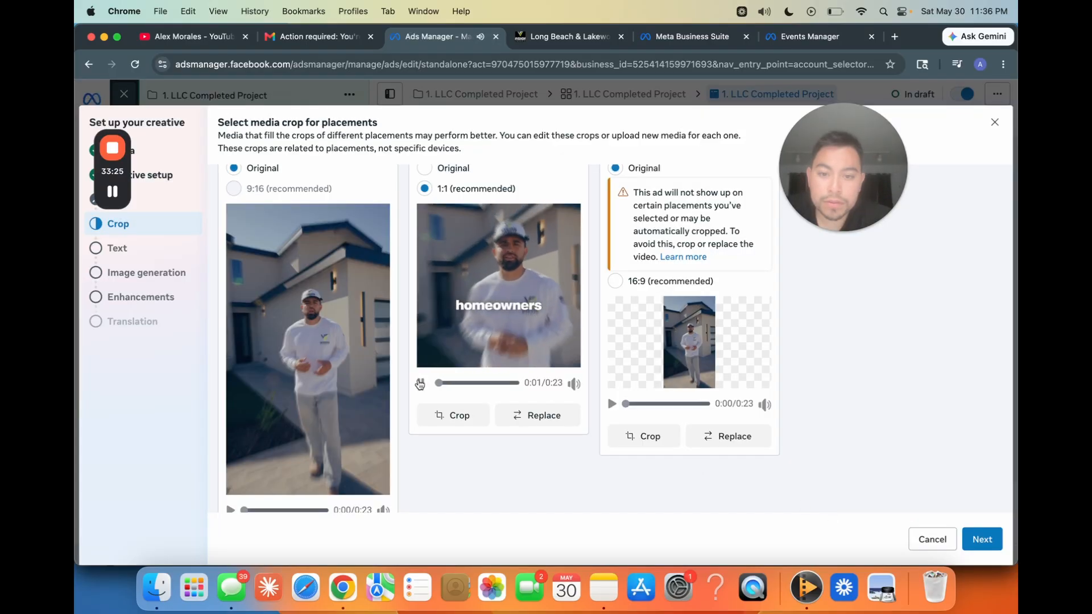
left_click(420, 383)
left_click(989, 541)
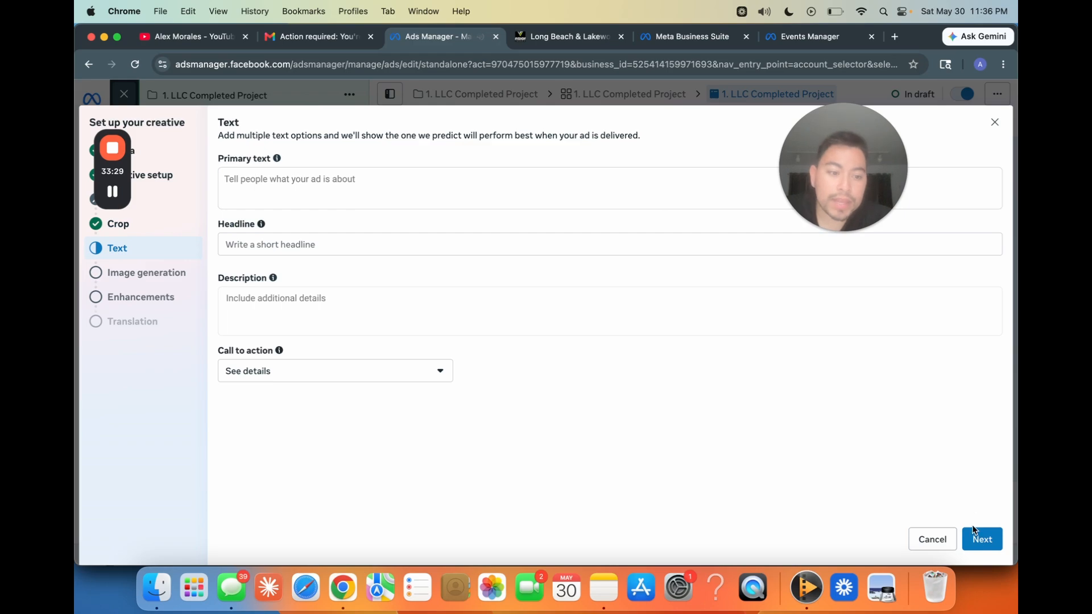
Step: Finish the creative setup without ad text or generated images, keeping the Advantage+ creative enhancements off
left_click(982, 539)
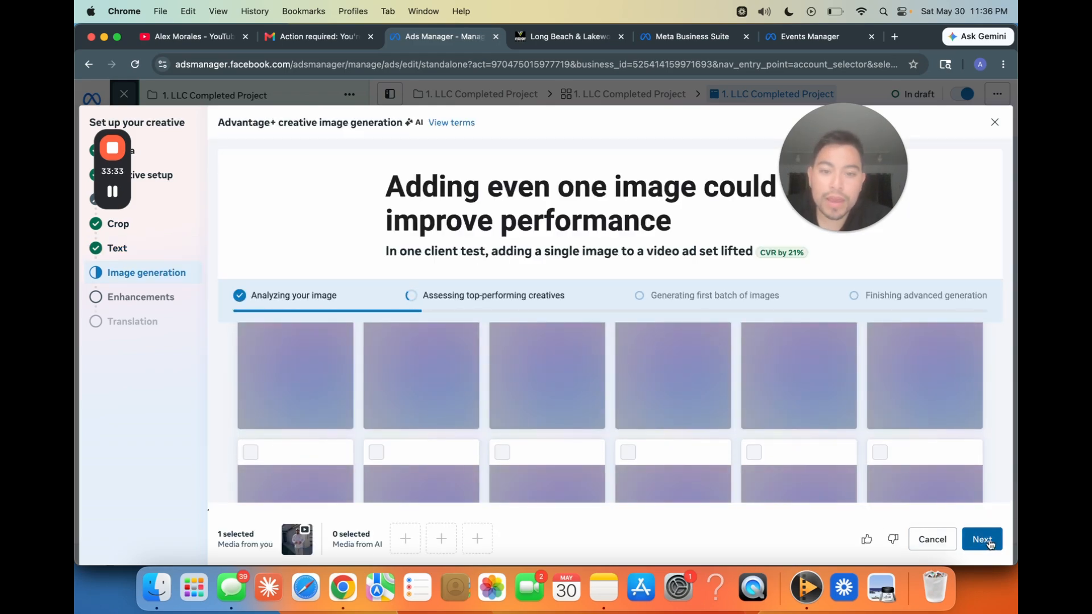
left_click(989, 544)
scroll(702, 405, "down", 2)
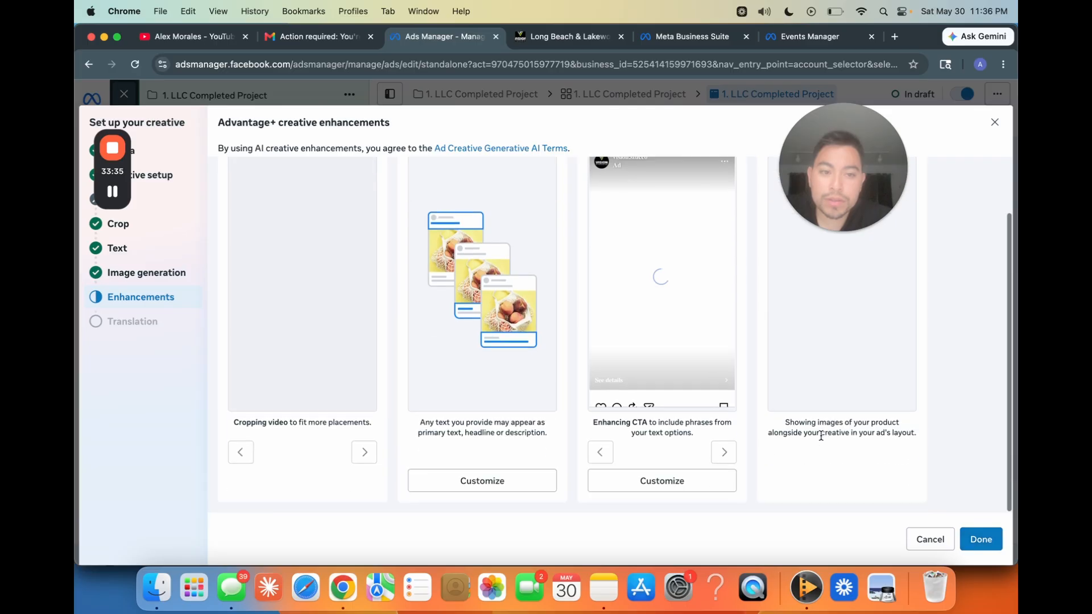
scroll(678, 266, "up", 2)
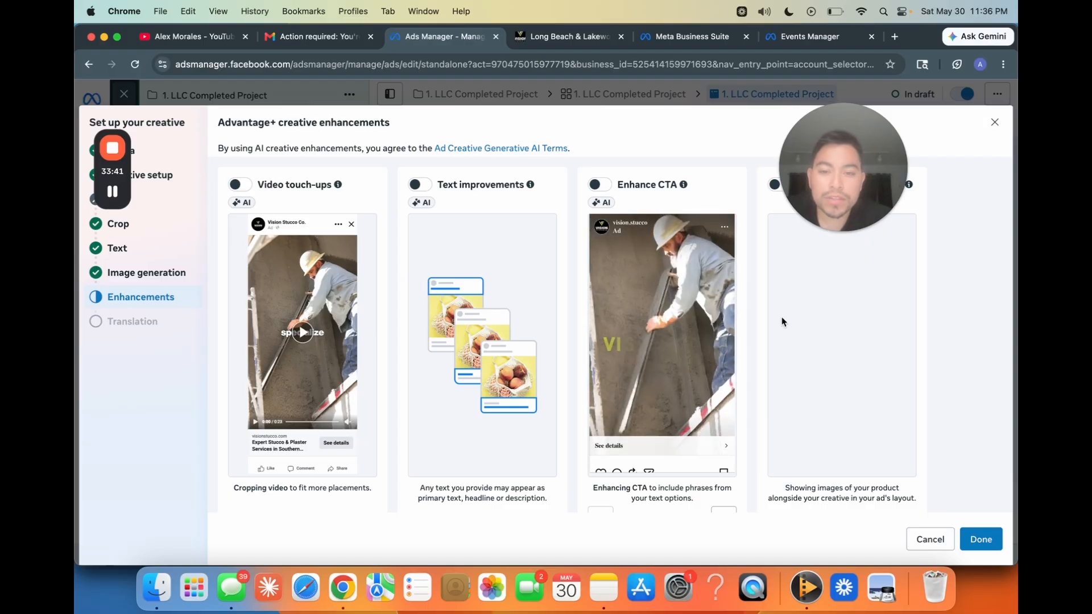
left_click(981, 541)
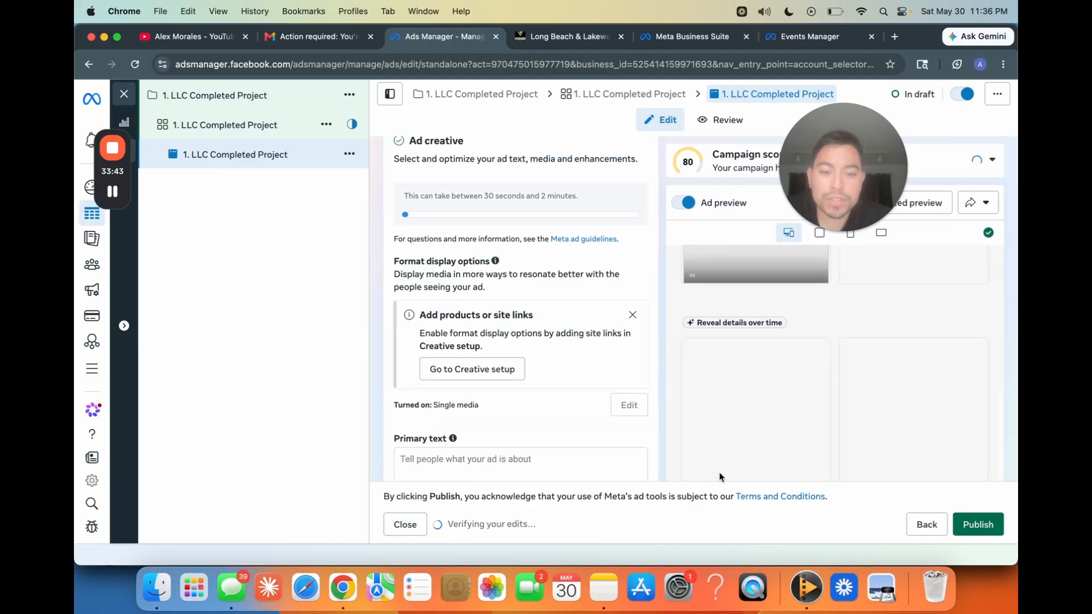
Step: Set the ad's call to action to Learn more
scroll(399, 312, "down", 3)
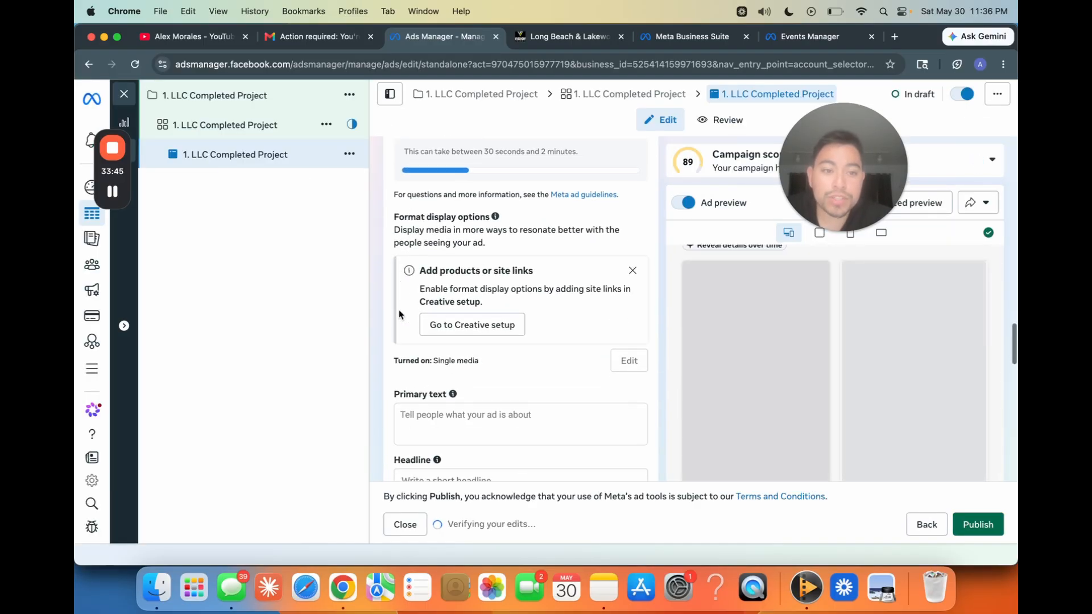
scroll(400, 313, "down", 2)
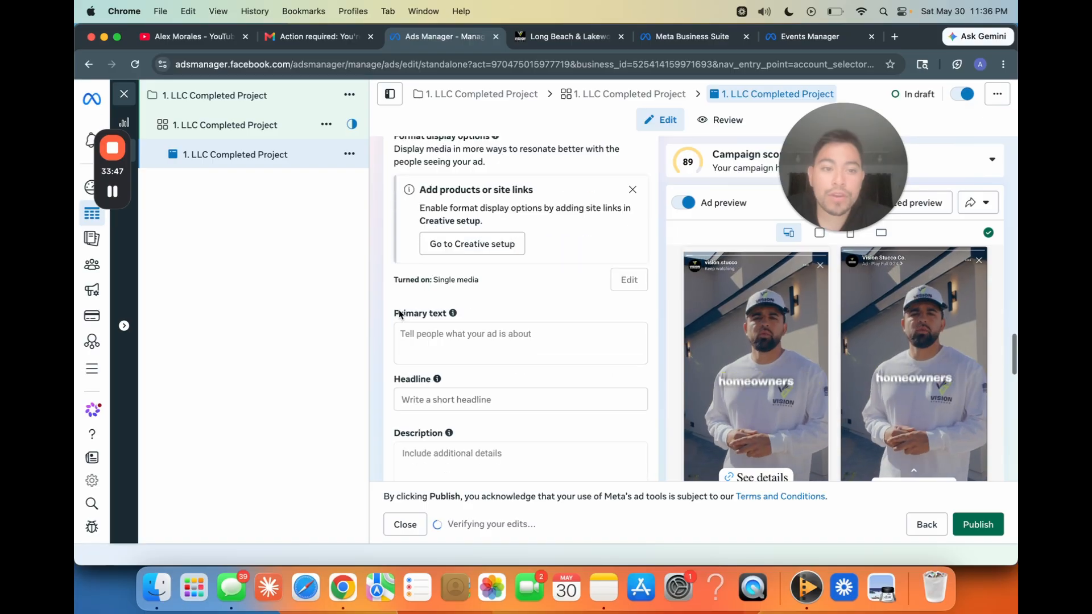
scroll(400, 313, "down", 5)
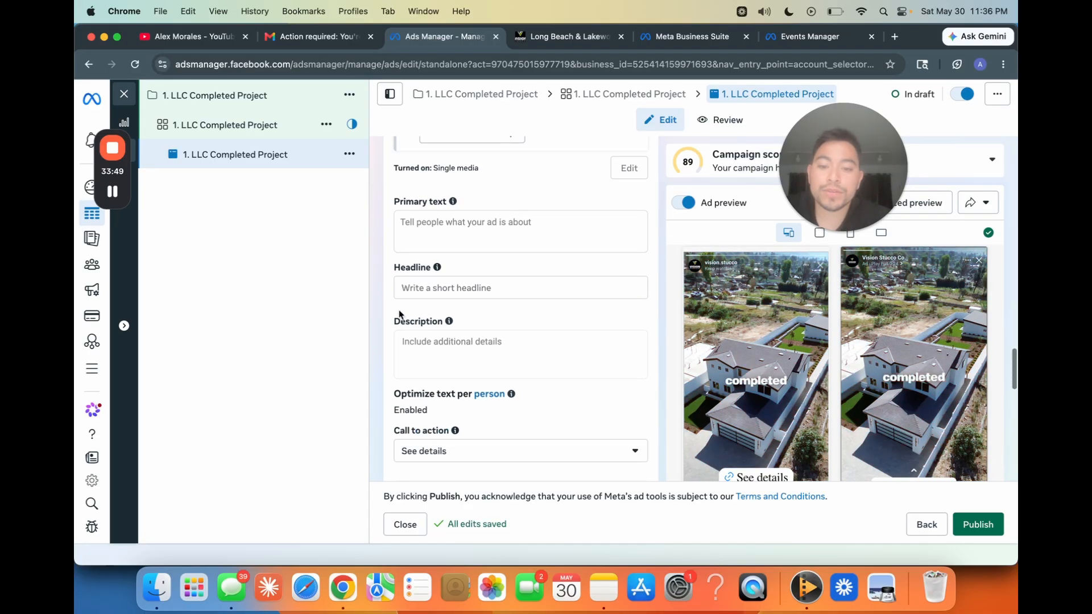
scroll(407, 305, "down", 2)
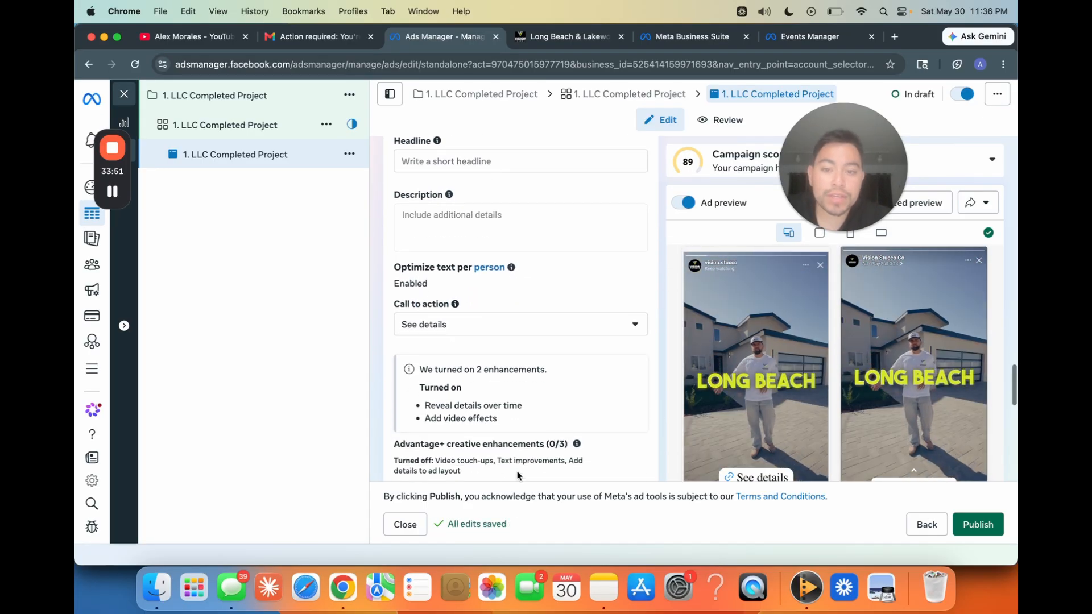
left_click(432, 317)
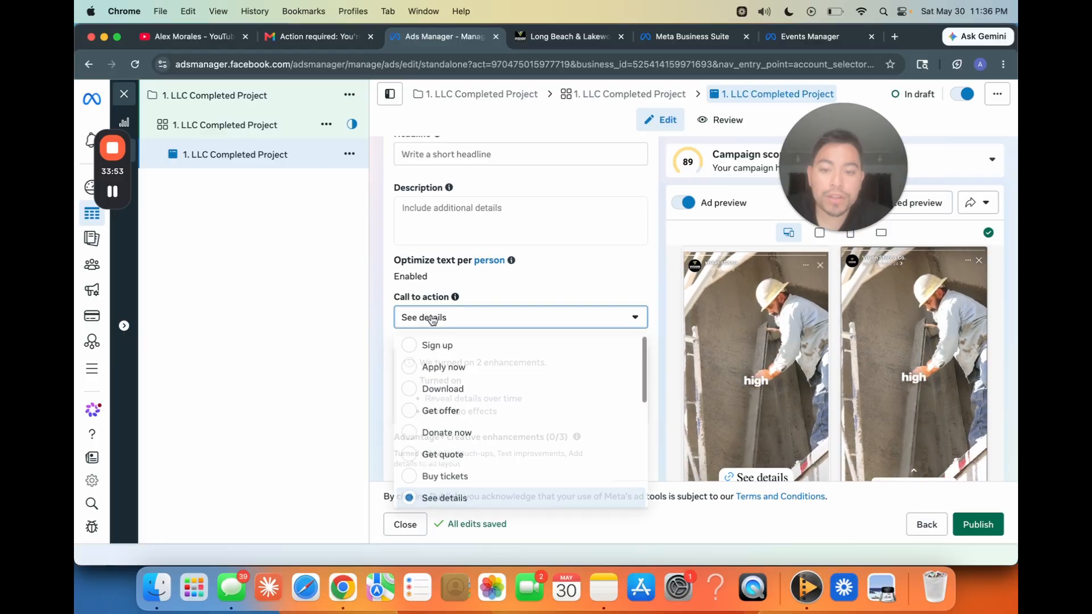
scroll(470, 411, "down", 3)
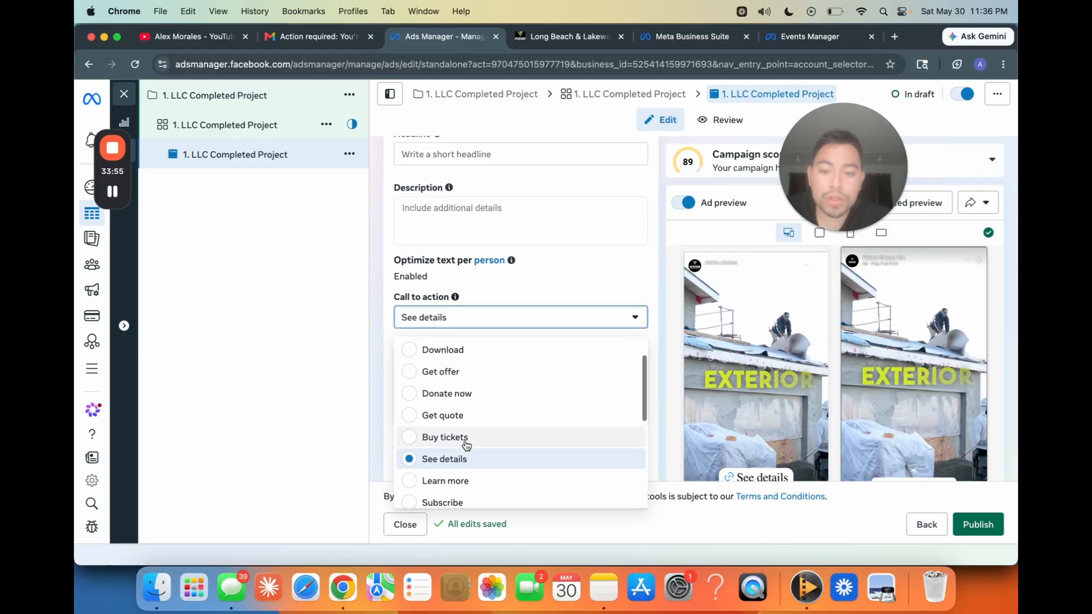
left_click(432, 445)
scroll(383, 414, "down", 10)
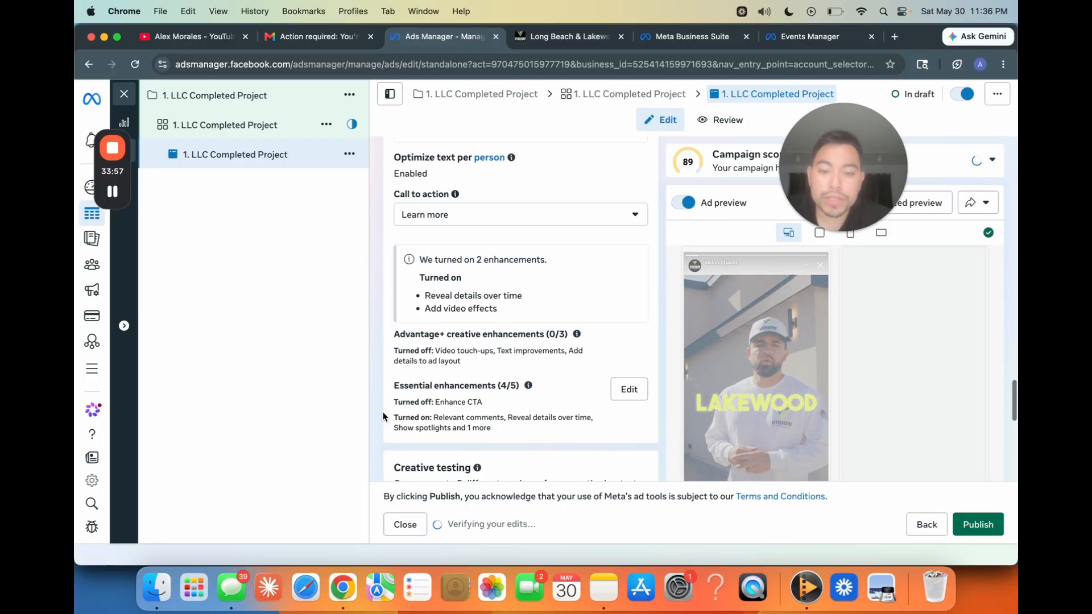
Step: Close the ad editor and clear the campaign, ad set and ad selections in the campaigns overview
scroll(383, 416, "down", 4)
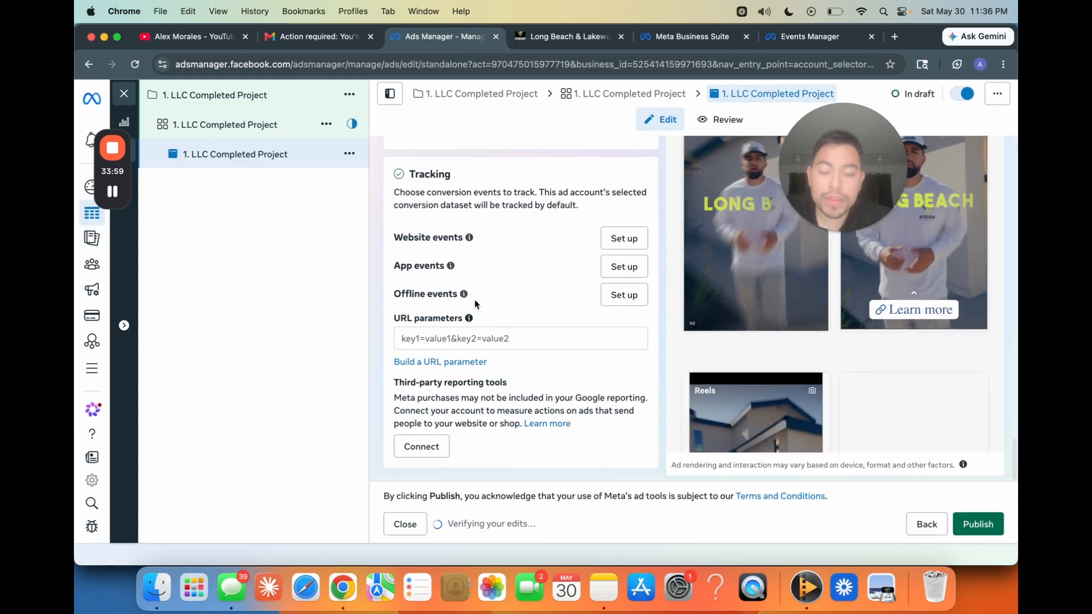
left_click(125, 94)
left_click(616, 320)
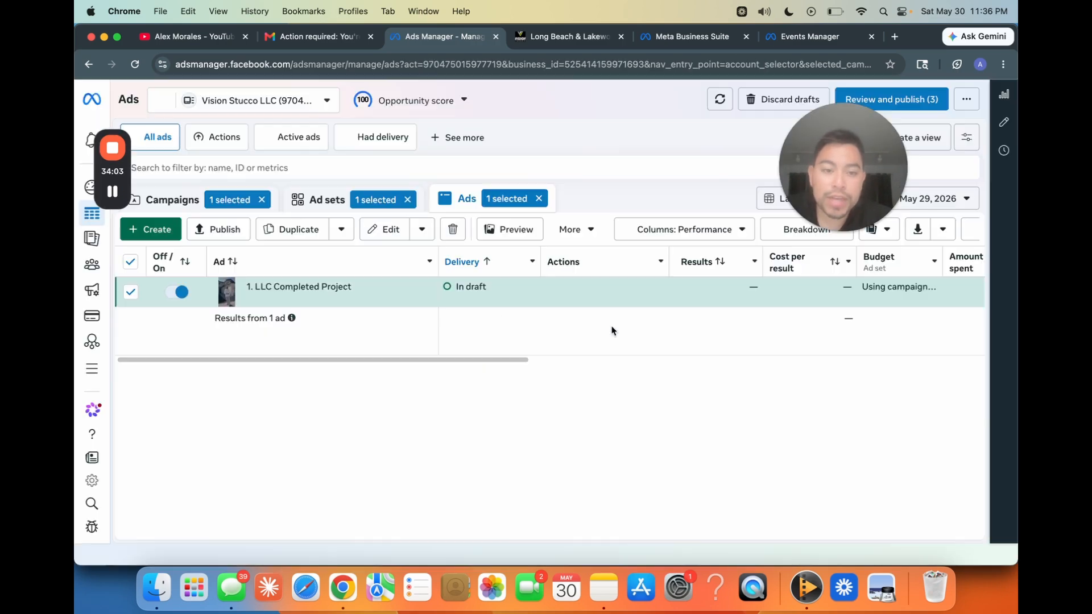
left_click(152, 201)
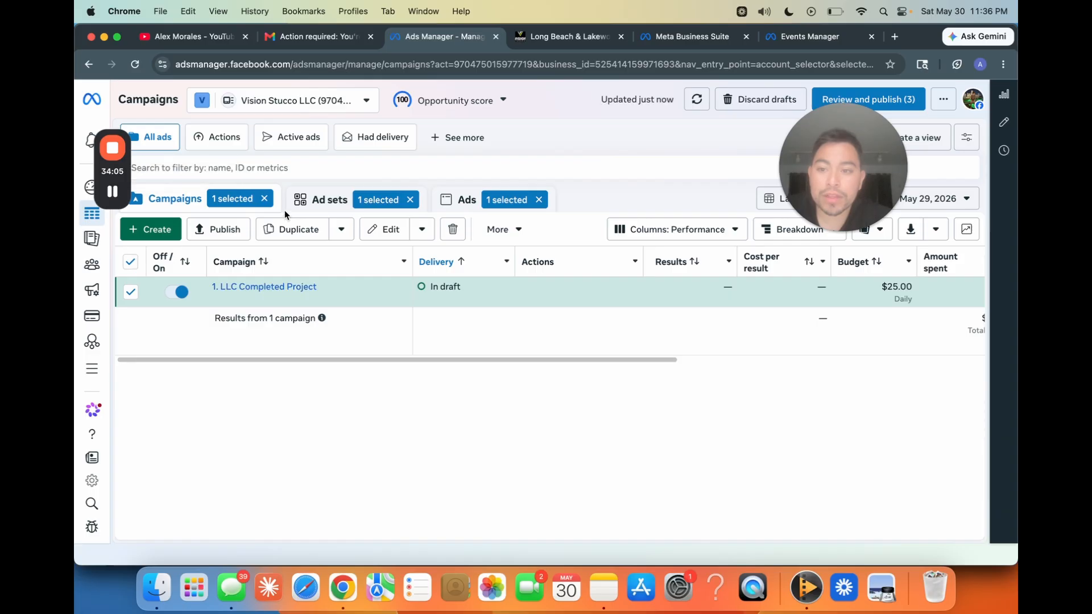
left_click(265, 199)
left_click(372, 200)
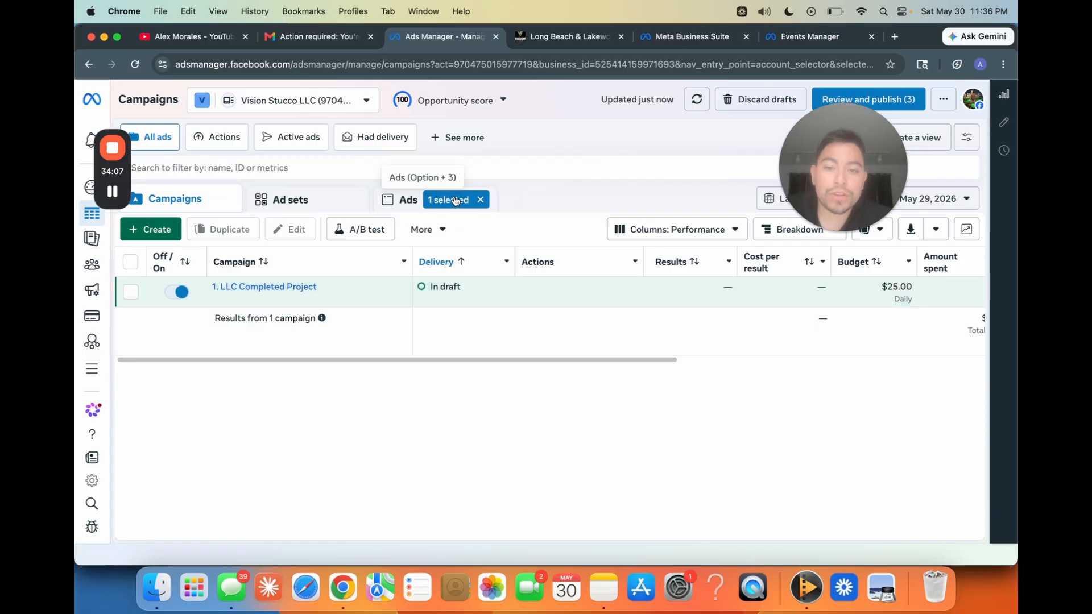
left_click(483, 199)
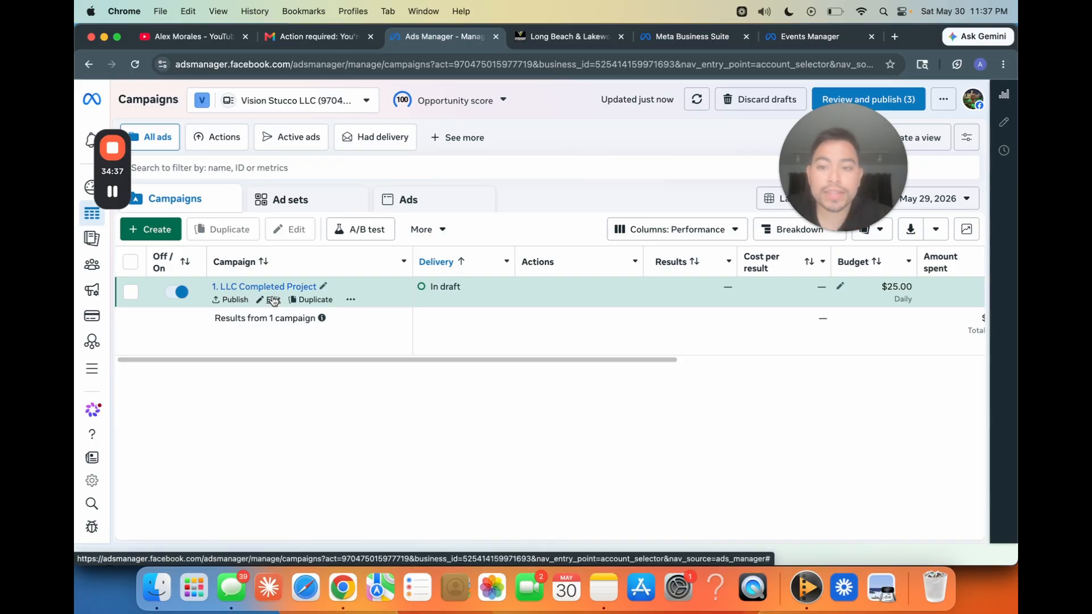
Step: Duplicate the 1. LLC Completed Project campaign once, without reaching more people likely to respond or showing existing reactions, comments and shares
left_click(315, 302)
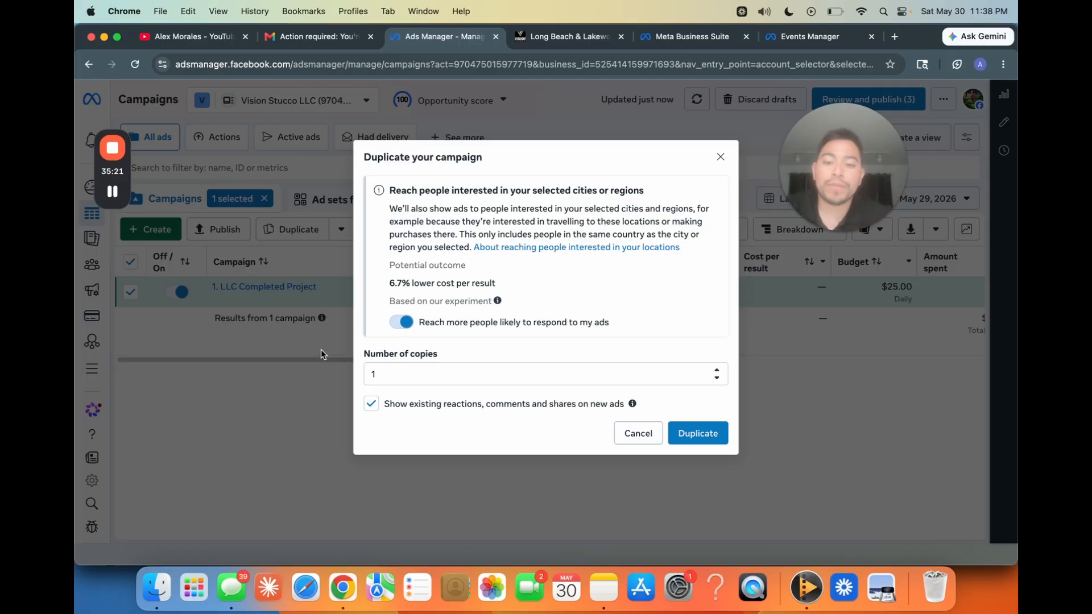
left_click(402, 323)
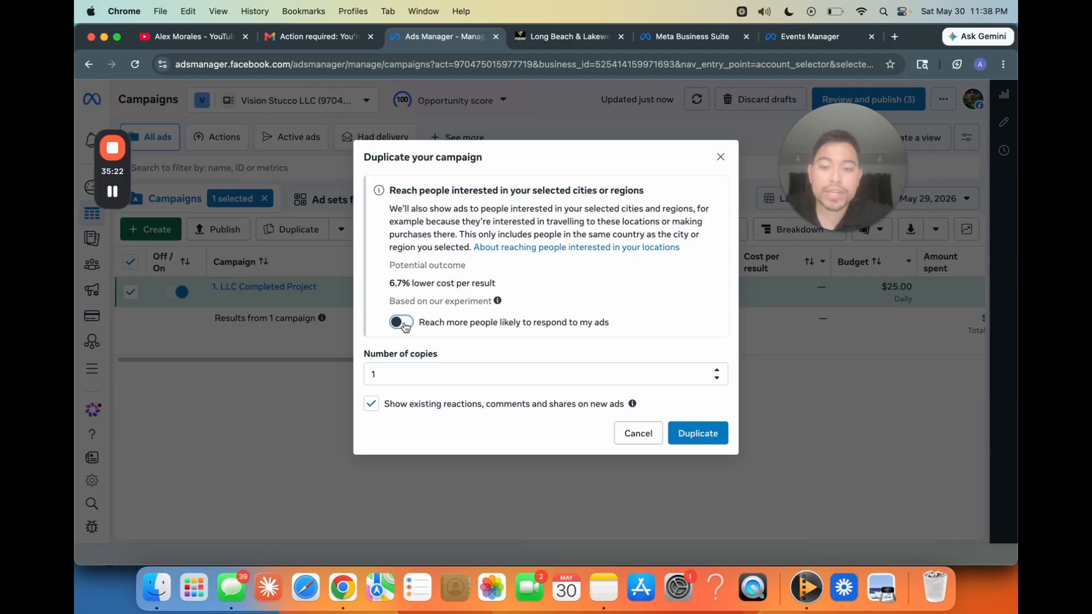
left_click(371, 403)
left_click(711, 438)
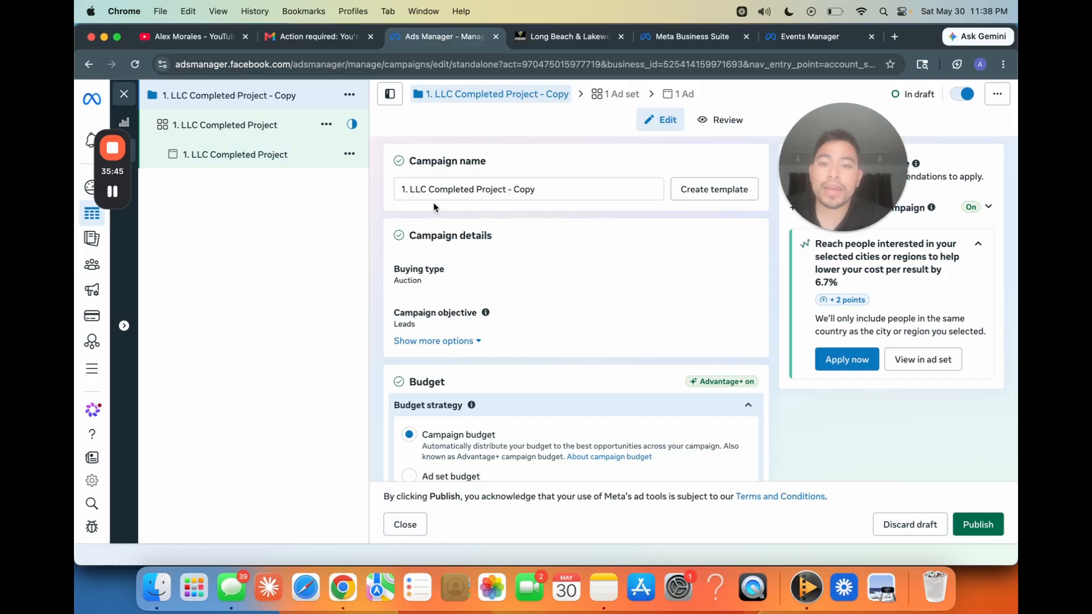
Step: Rename the duplicated campaign as 2. LLC Completed Project
left_click(403, 192)
key("BackSpace")
type("2")
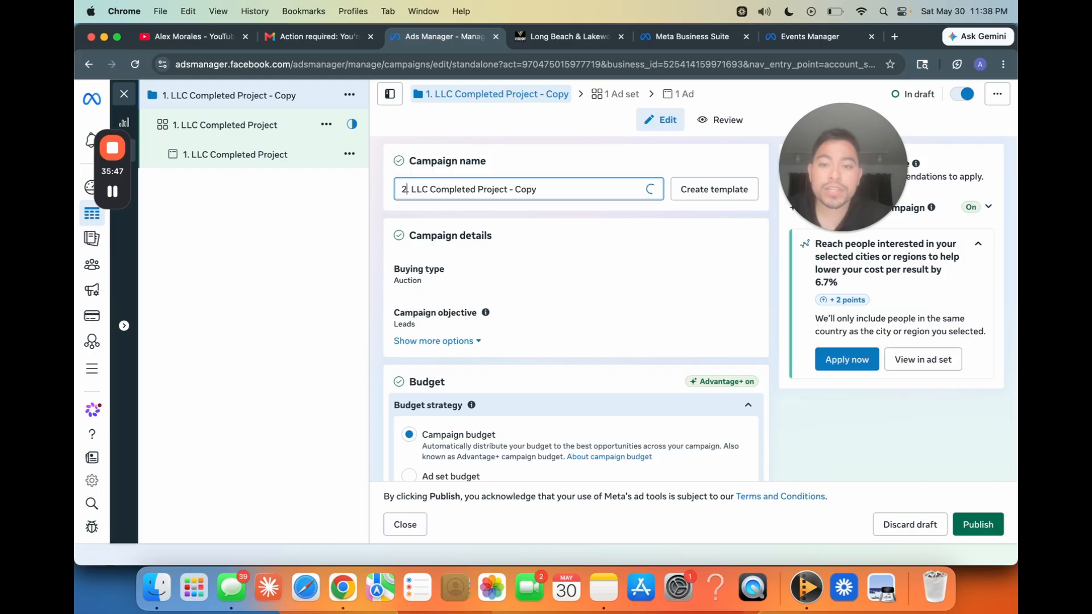
left_click(449, 209)
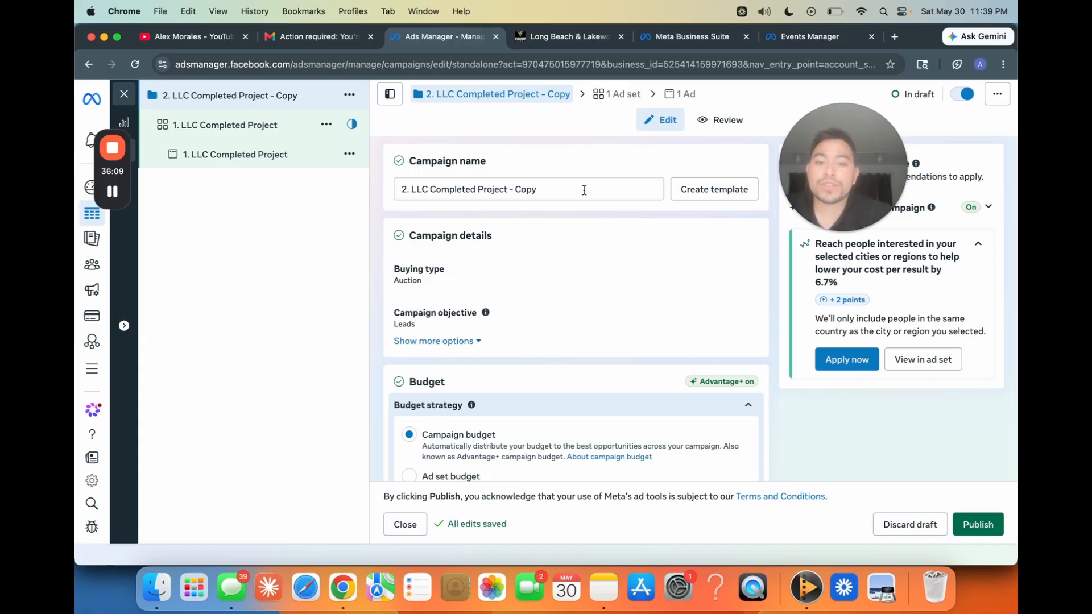
left_click(584, 190)
key("BackSpace")
key("BackSpace")
key("BackSpace")
key("BackSpace")
key("BackSpace")
key("BackSpace")
key("BackSpace")
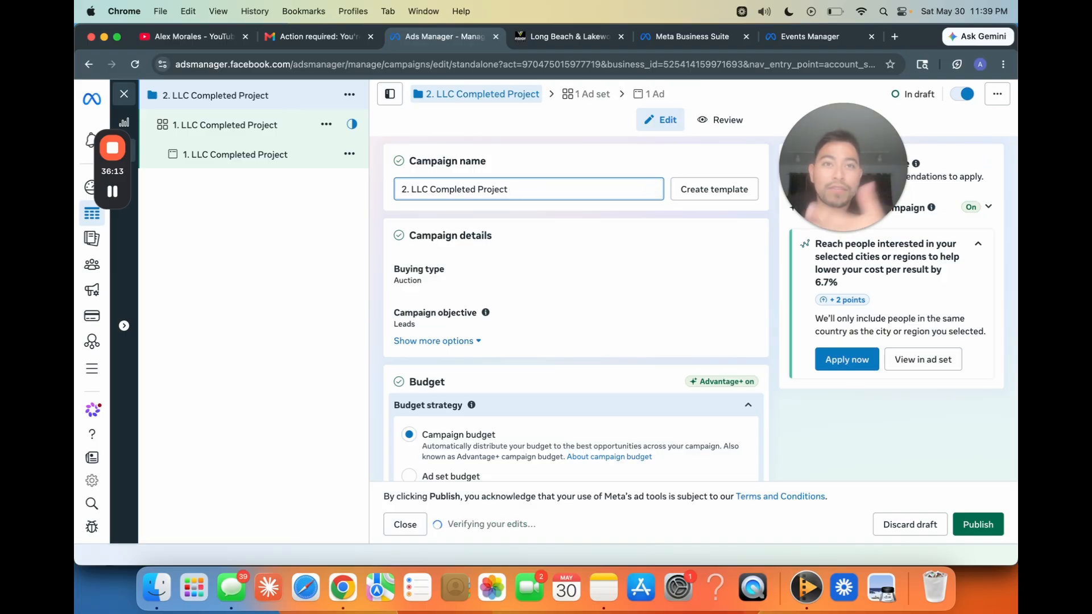
Step: Rename the ad set of the duplicated campaign as 2. LLC Completed Project
scroll(374, 378, "down", 4)
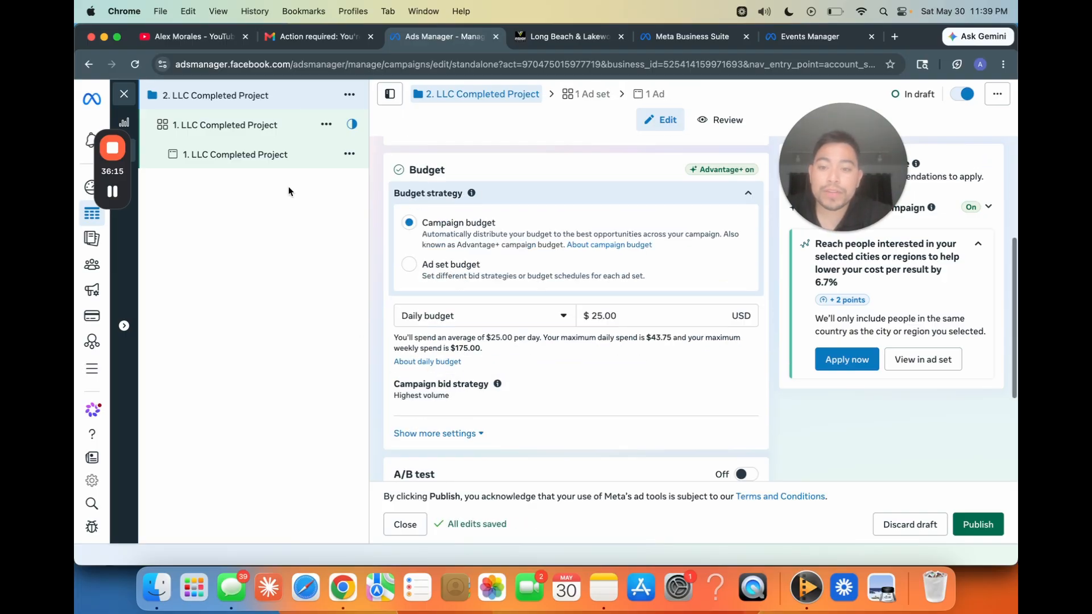
left_click(279, 154)
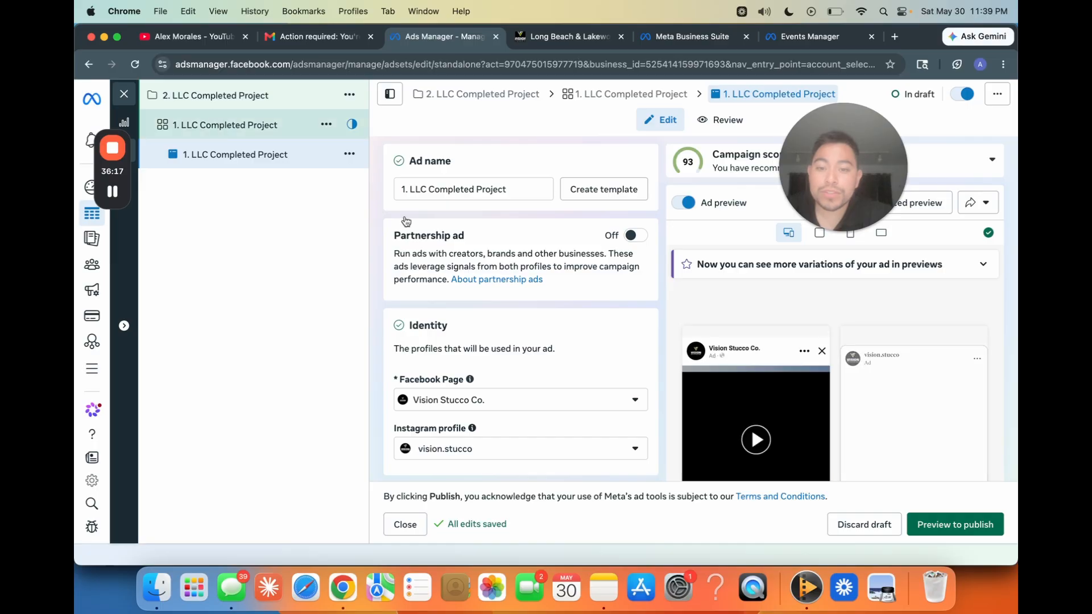
left_click(411, 191)
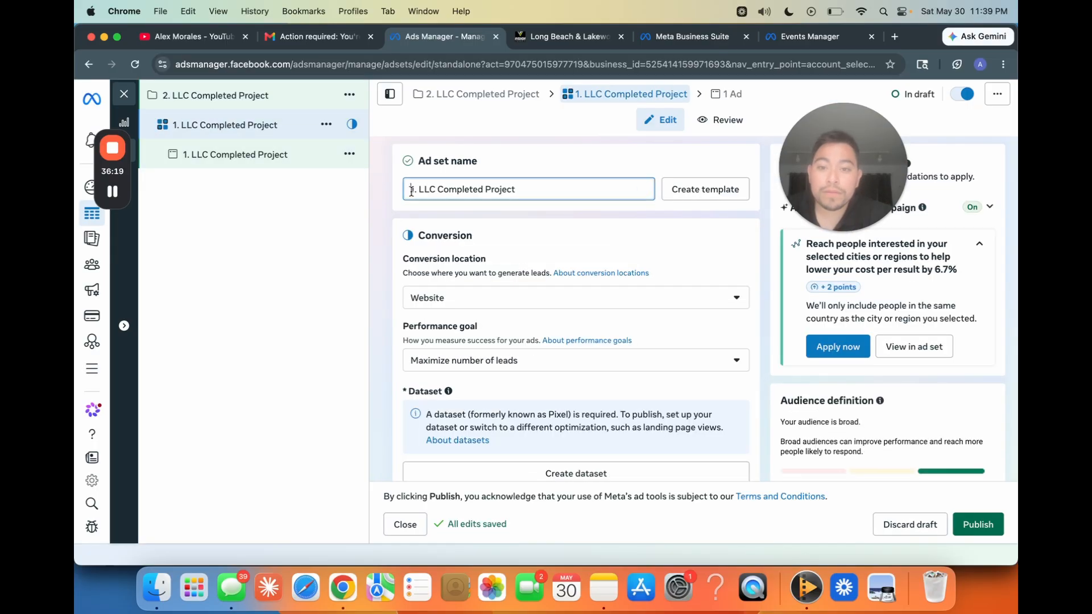
double_click(411, 191)
type("2")
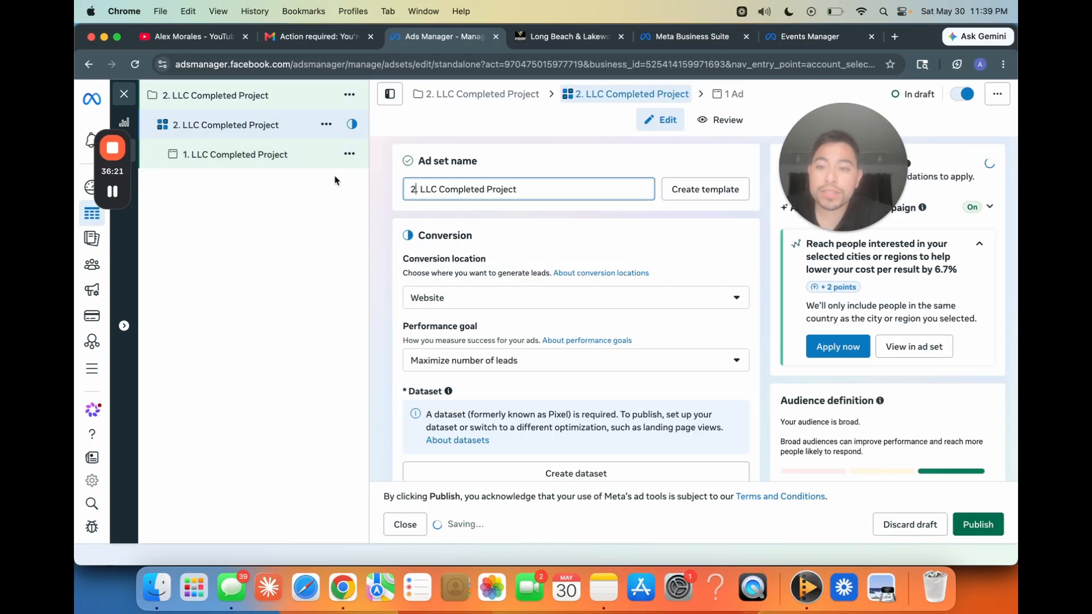
Step: Check the ad video's file name on the desktop and rename the duplicated ad set as 2. Protects Home
key("ctrl+Up")
left_click(668, 203)
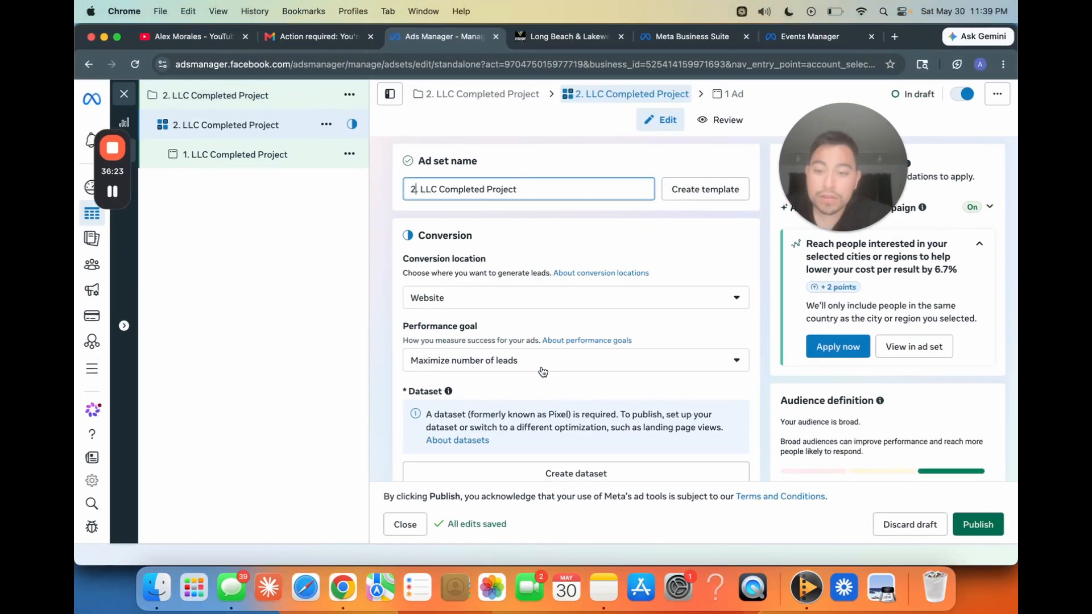
key("ctrl+Right")
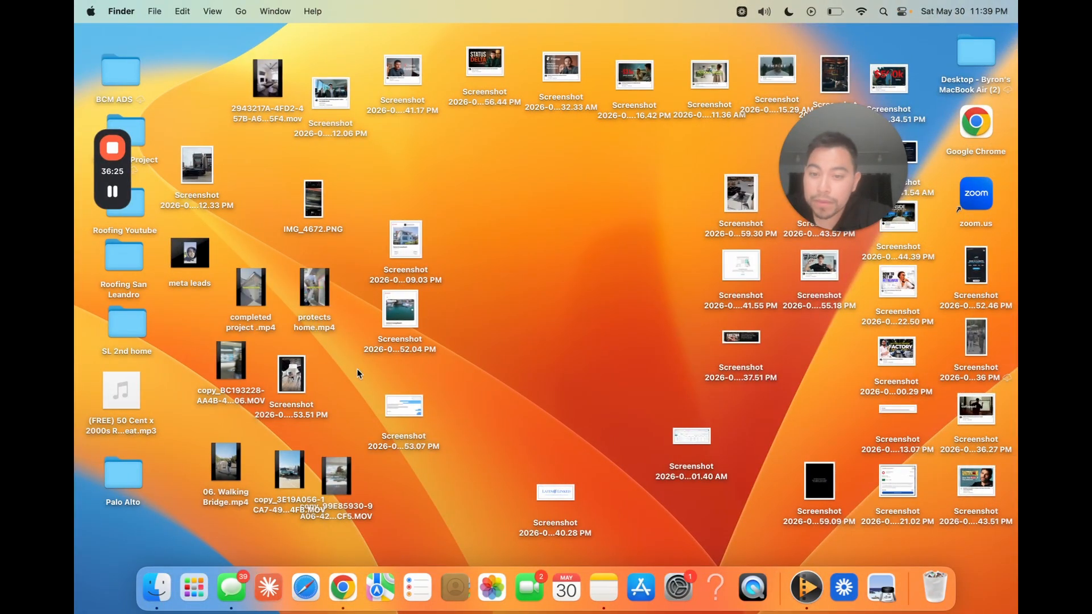
key("ctrl+Left")
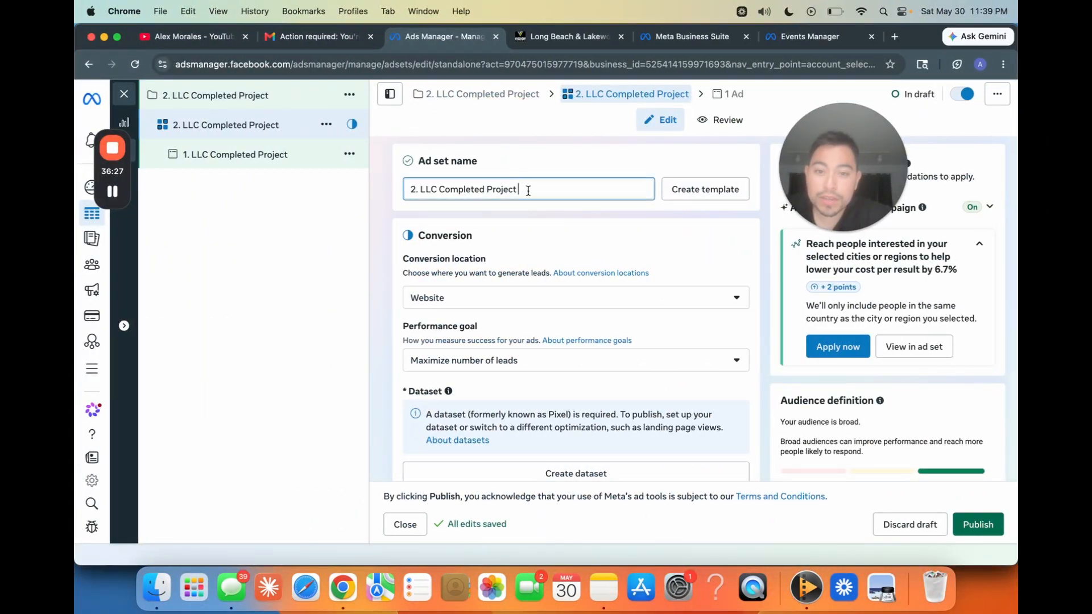
left_click_drag(527, 191, 451, 190)
key("BackSpace")
key("BackSpace")
key("BackSpace")
key("BackSpace")
key("BackSpace")
key("BackSpace")
key("BackSpace")
type("P")
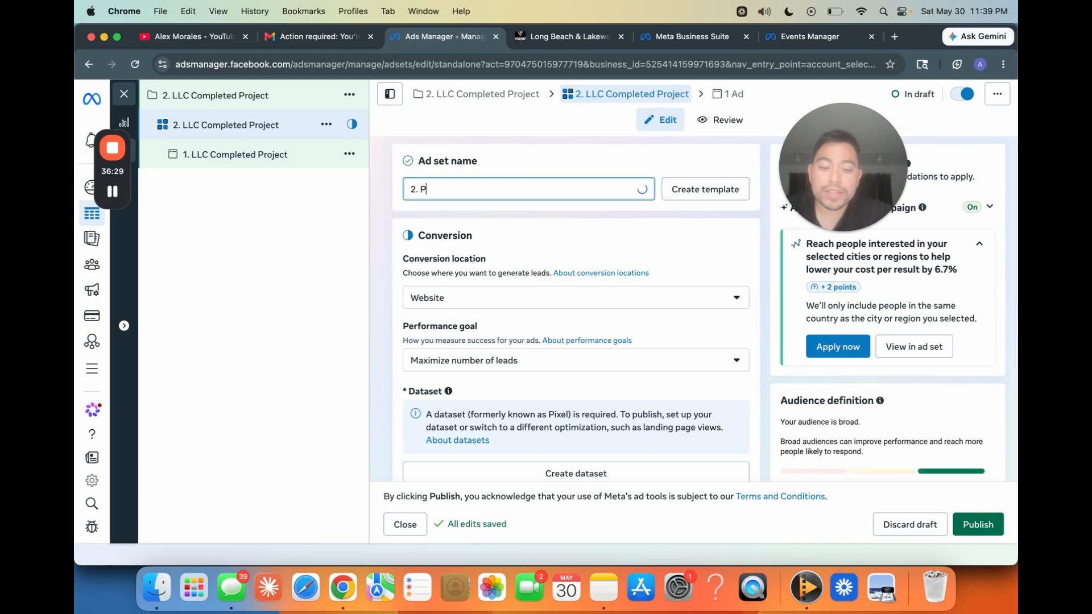
type("rotects")
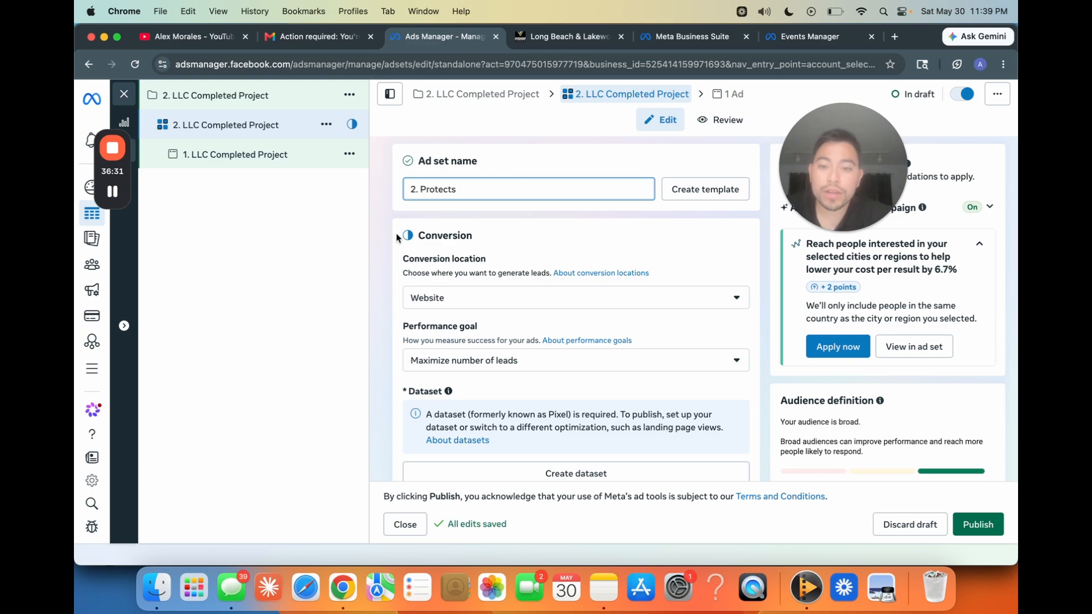
scroll(389, 239, "down", 2)
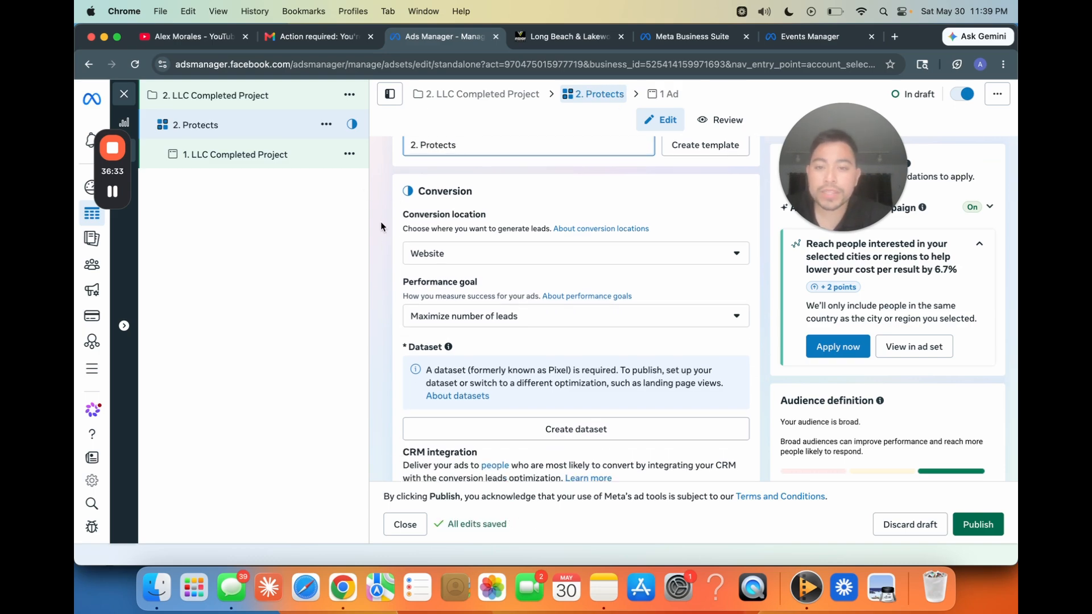
scroll(381, 225, "up", 2)
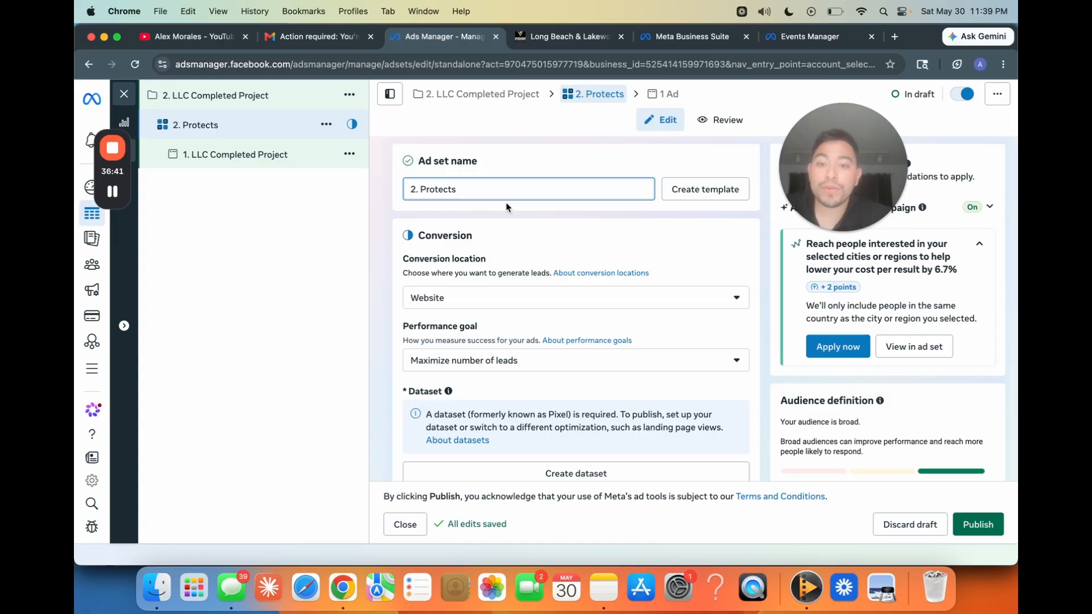
type("Home")
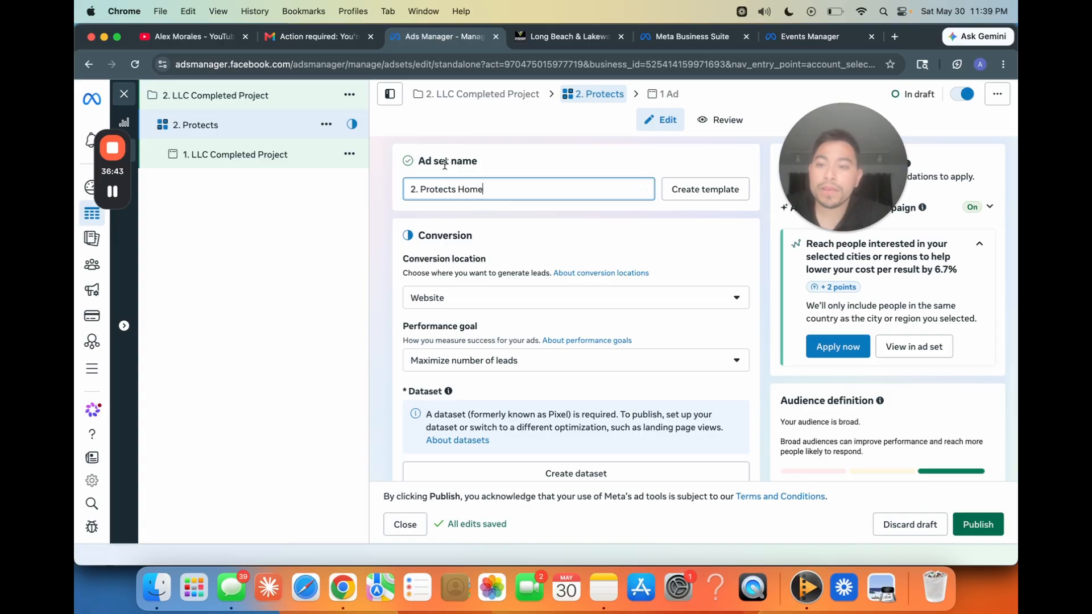
left_click(402, 181)
Step: Rename the duplicated campaign as 2. Protects Home
left_click(258, 98)
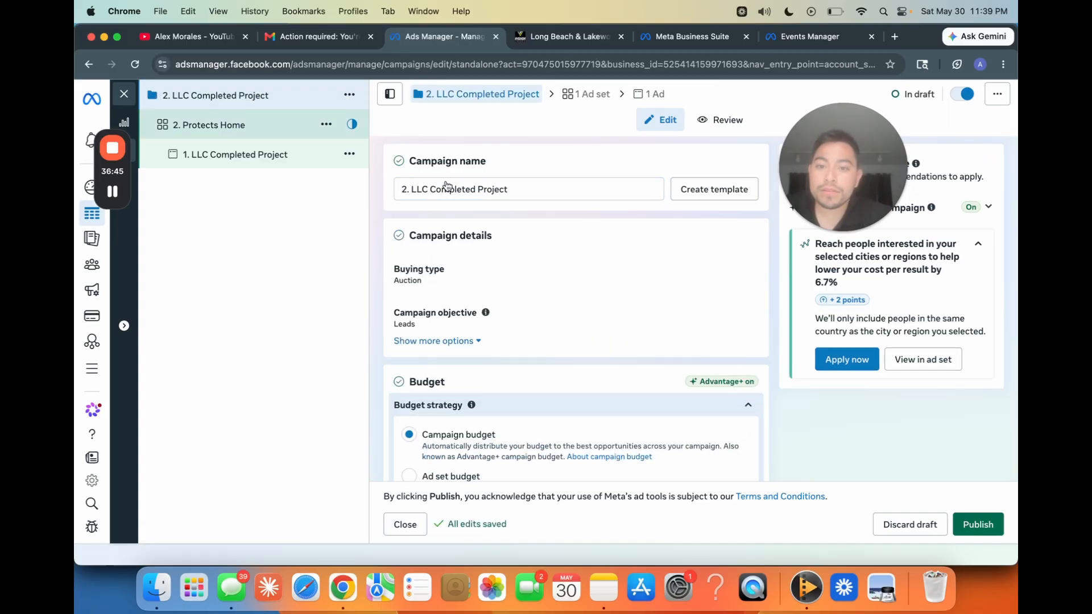
left_click_drag(516, 189, 445, 189)
key("BackSpace")
key("BackSpace")
key("BackSpace")
key("BackSpace")
key("BackSpace")
key("BackSpace")
key("BackSpace")
key("BackSpace")
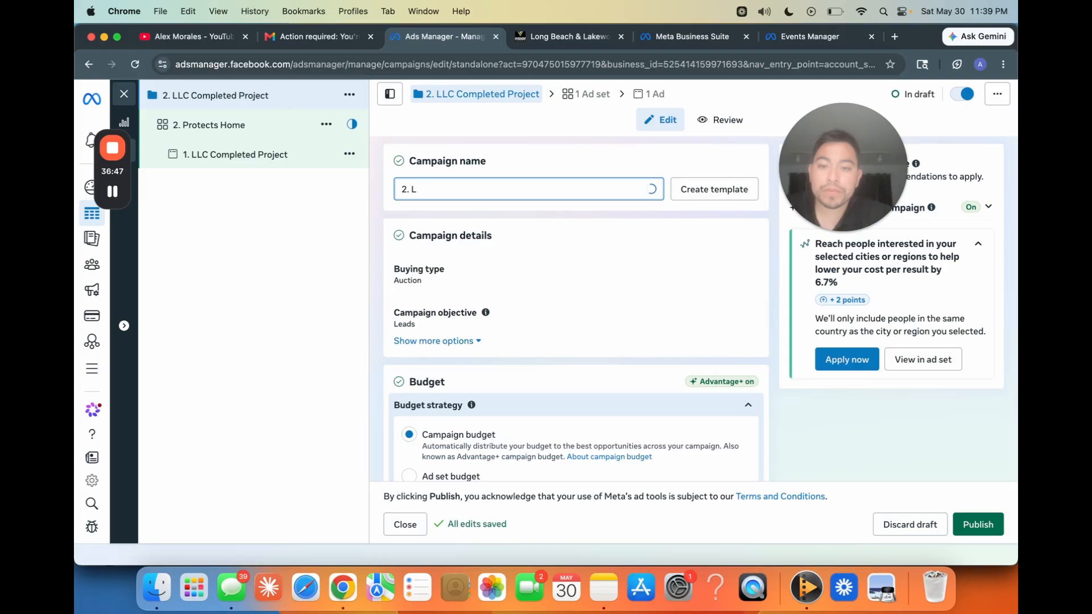
type("Protects Home")
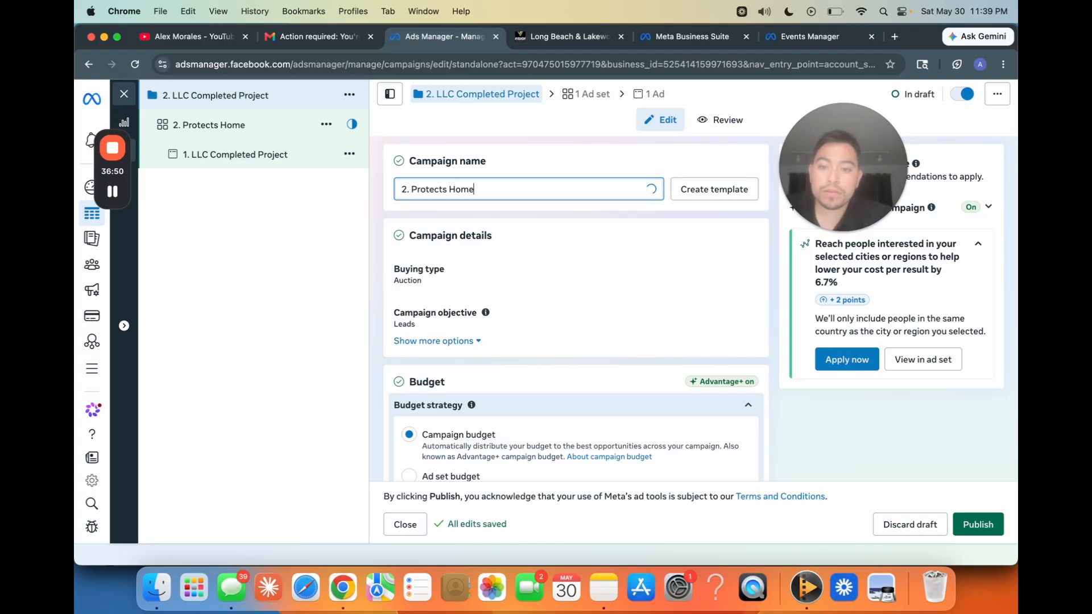
Step: Rename the ad inside the 2. Protects Home ad set as 1. Protects Home
left_click(284, 157)
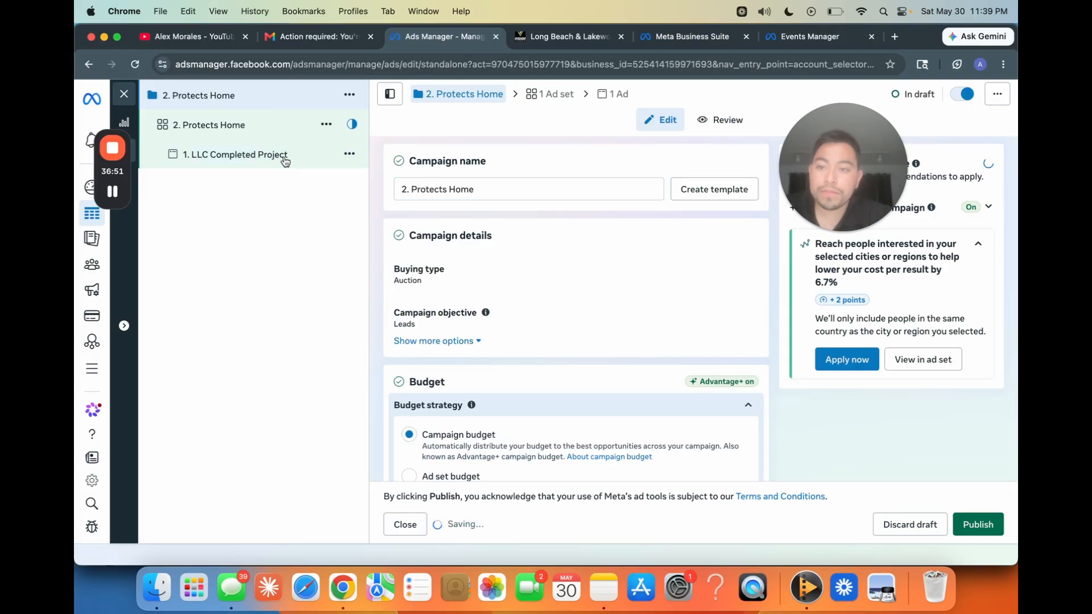
left_click_drag(523, 189, 433, 189)
key("BackSpace")
key("BackSpace")
key("BackSpace")
key("BackSpace")
key("BackSpace")
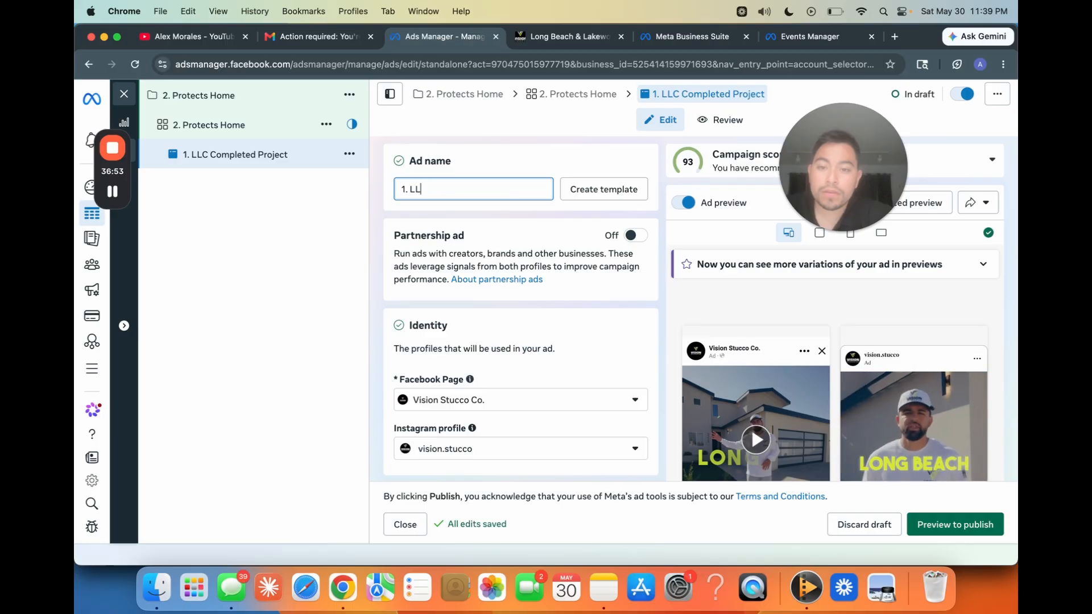
type("Prio")
key("BackSpace")
key("BackSpace")
type("otec")
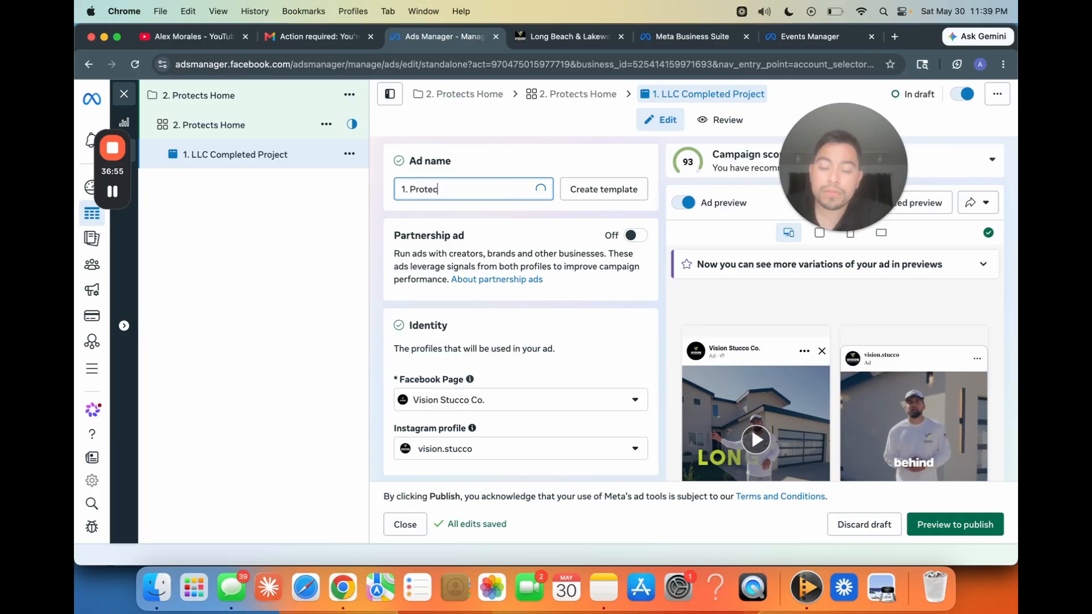
type("ts Home")
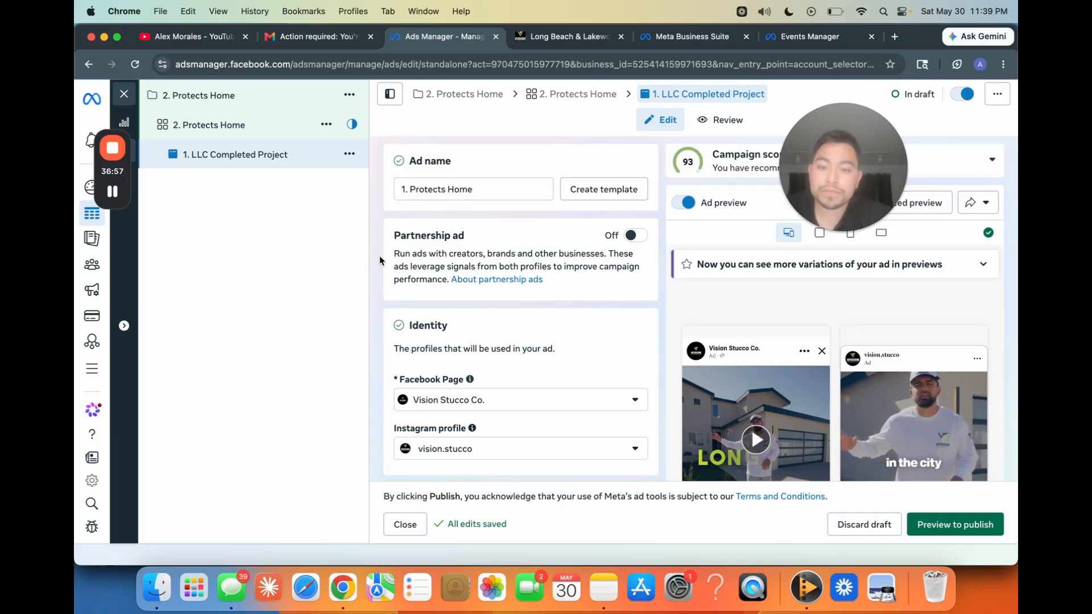
Step: Remove the existing video from the ad creative of the 1. Protects Home ad
scroll(380, 255, "down", 10)
scroll(380, 254, "down", 5)
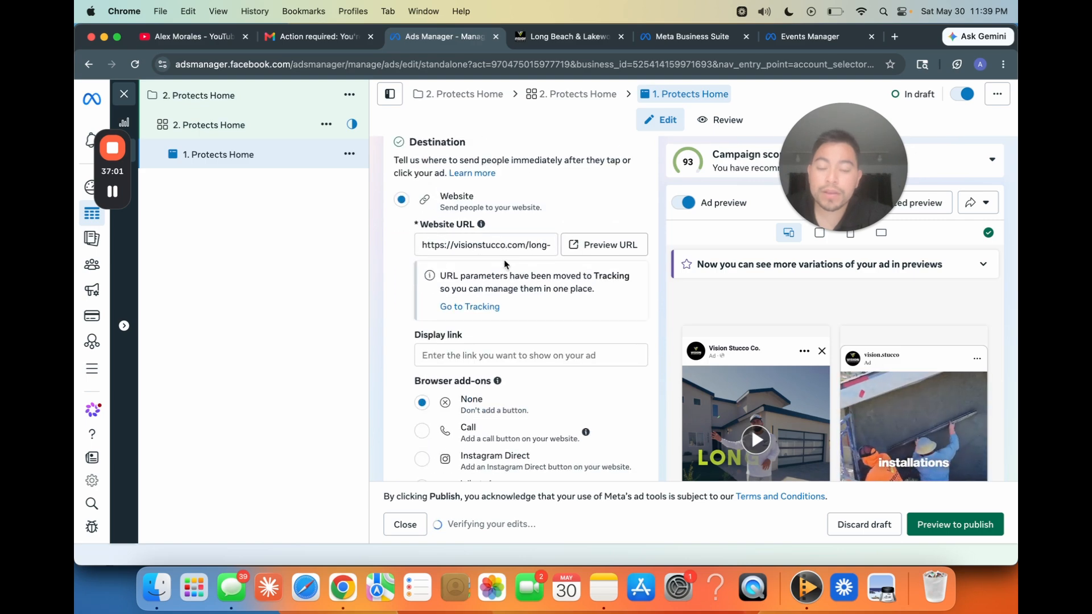
scroll(487, 332, "down", 3)
scroll(487, 331, "down", 8)
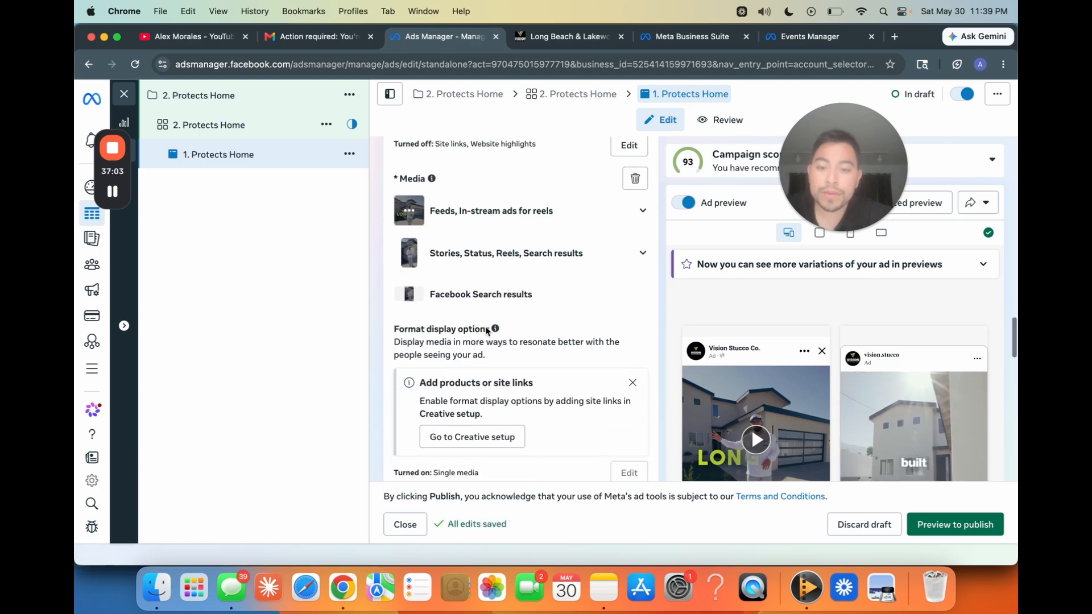
scroll(584, 237, "up", 1)
left_click(634, 161)
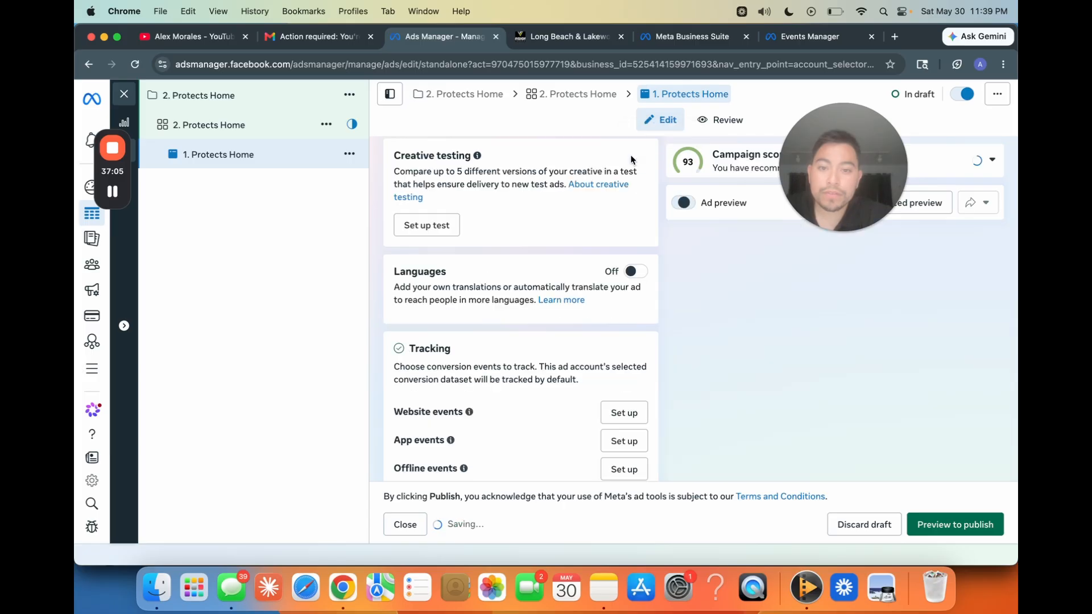
Step: Set up a new video creative for the ad and upload protects home.mp4 from the desktop
scroll(439, 278, "up", 4)
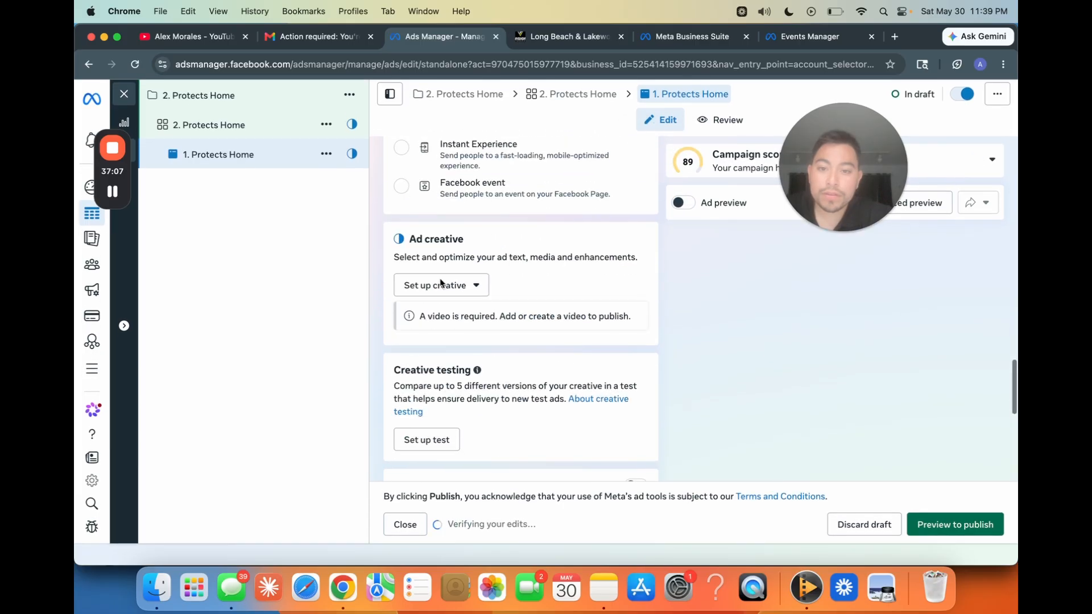
left_click(450, 325)
left_click(451, 373)
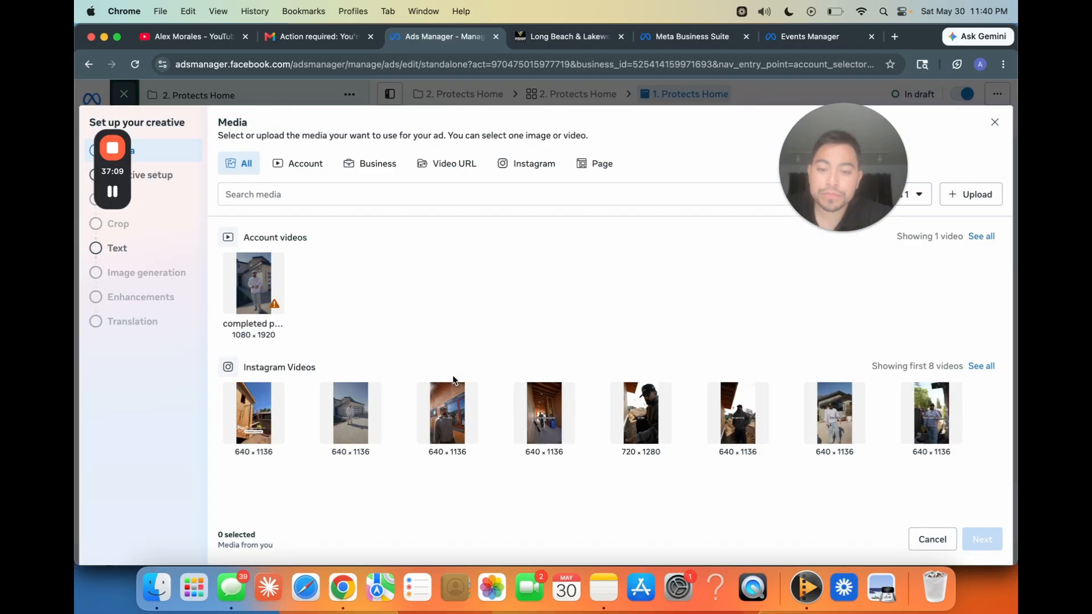
left_click(989, 195)
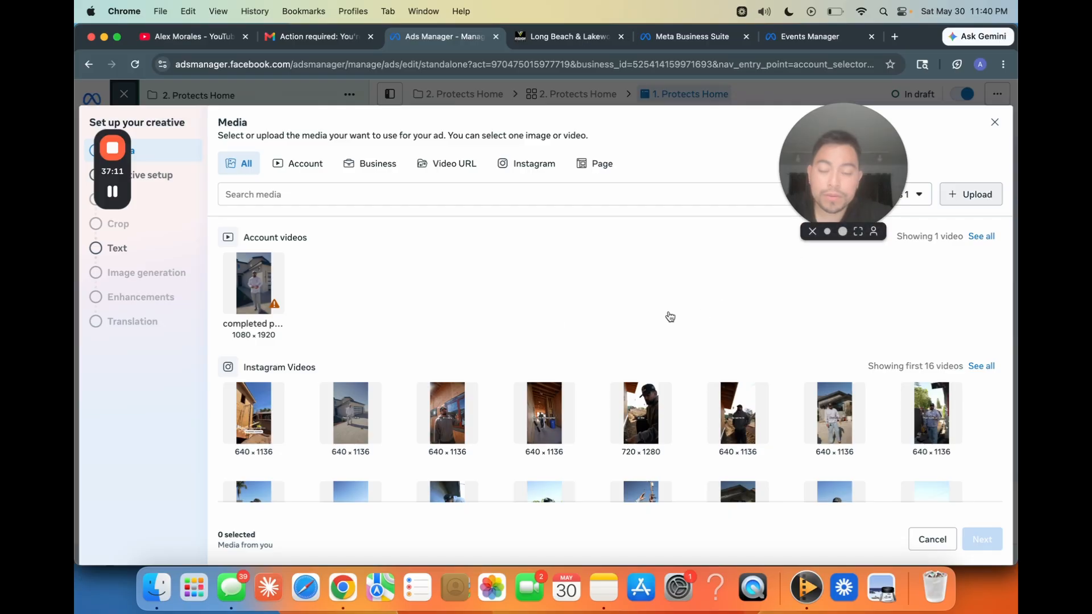
scroll(526, 357, "down", 10)
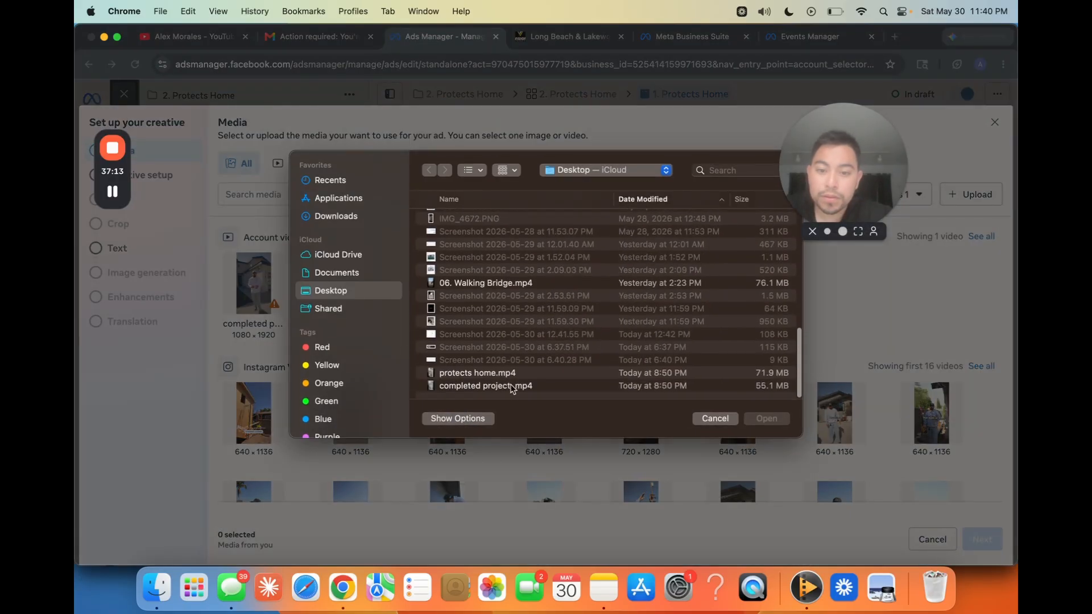
left_click(512, 386)
left_click(512, 374)
left_click(764, 420)
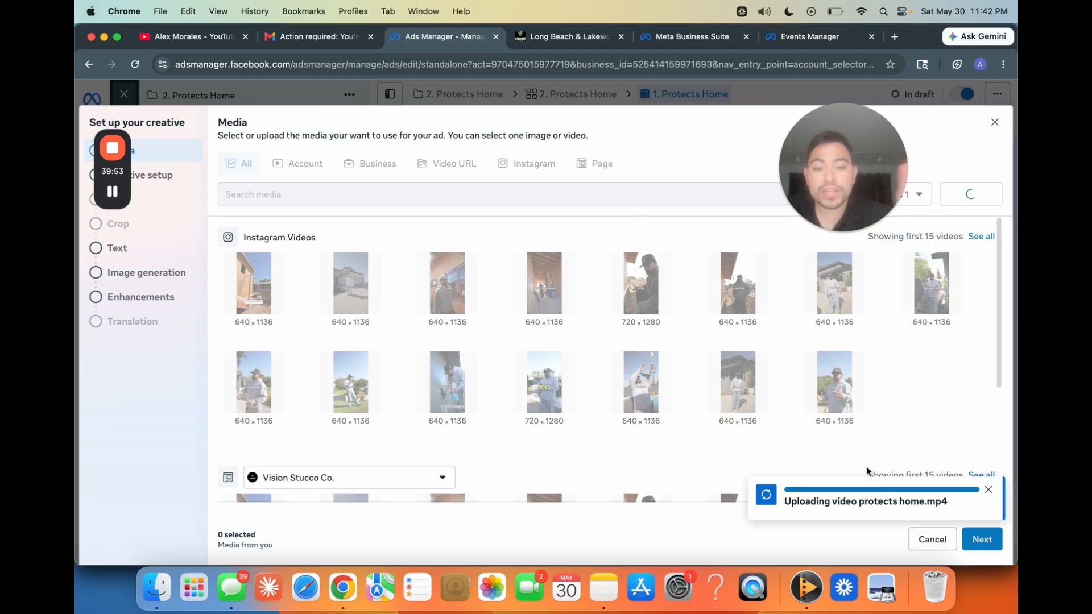
Step: Switch to the Canva presentation showing the Stucco Contractor meta ads playbook page
key("ctrl+Up")
left_click(554, 287)
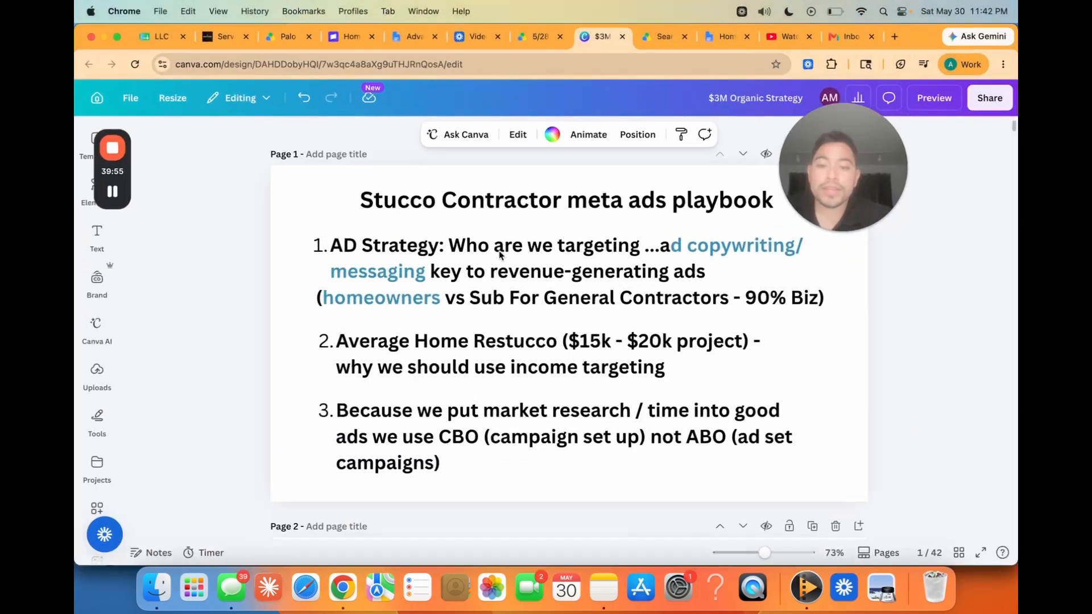
left_click_drag(842, 188, 893, 193)
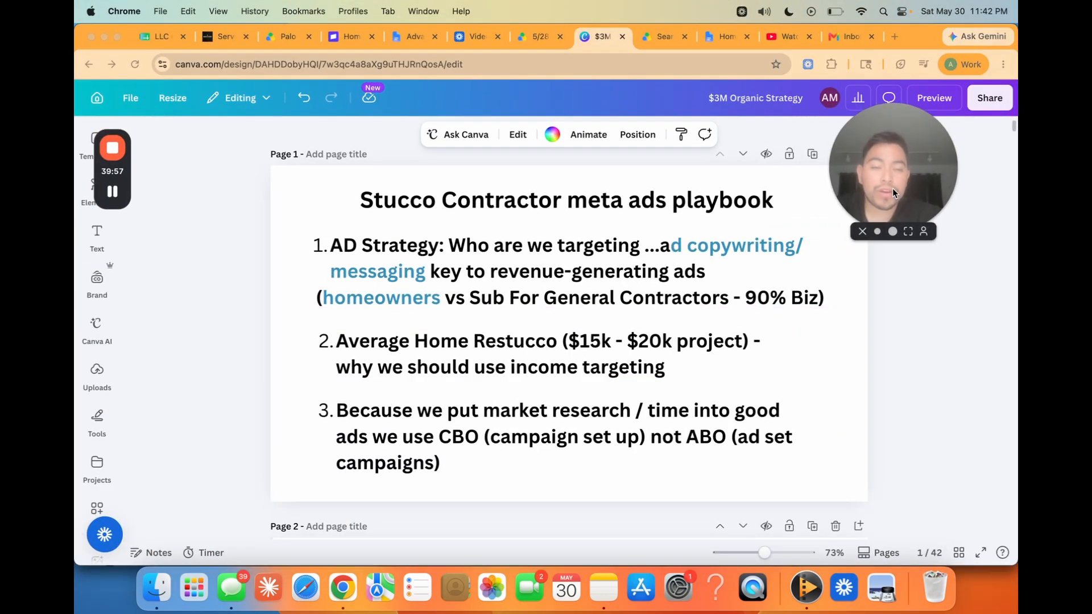